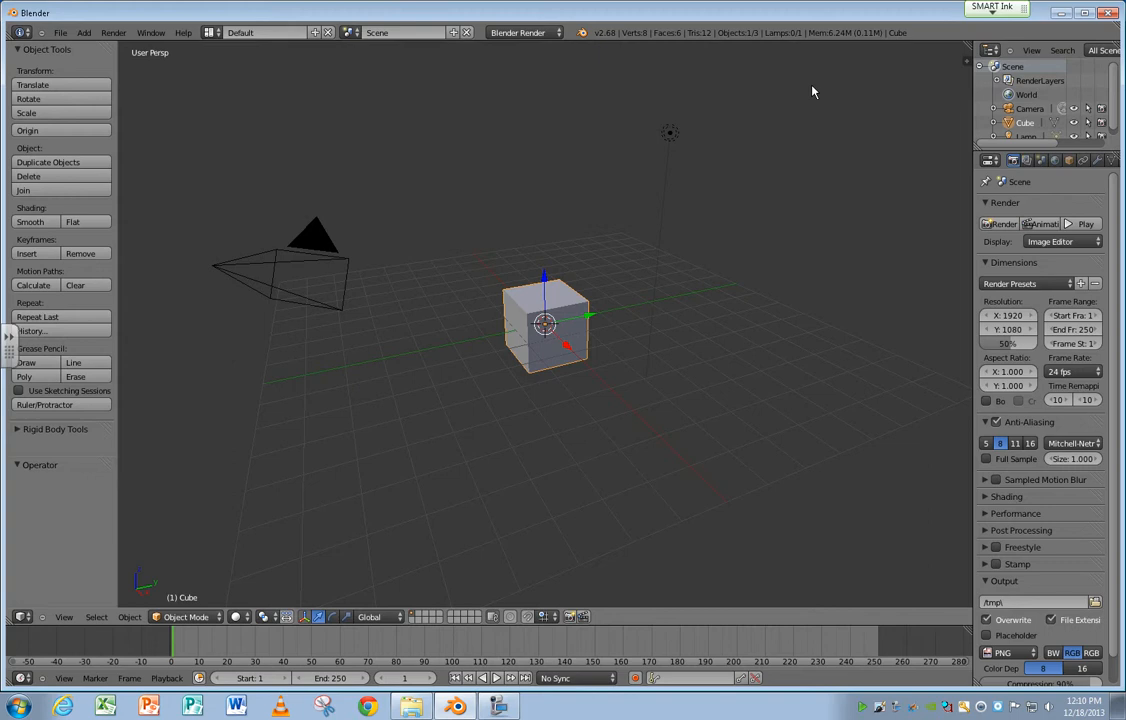
Minimise Blender to reach the Texturing folder window and display its files in Content view.
left_click(1061, 14)
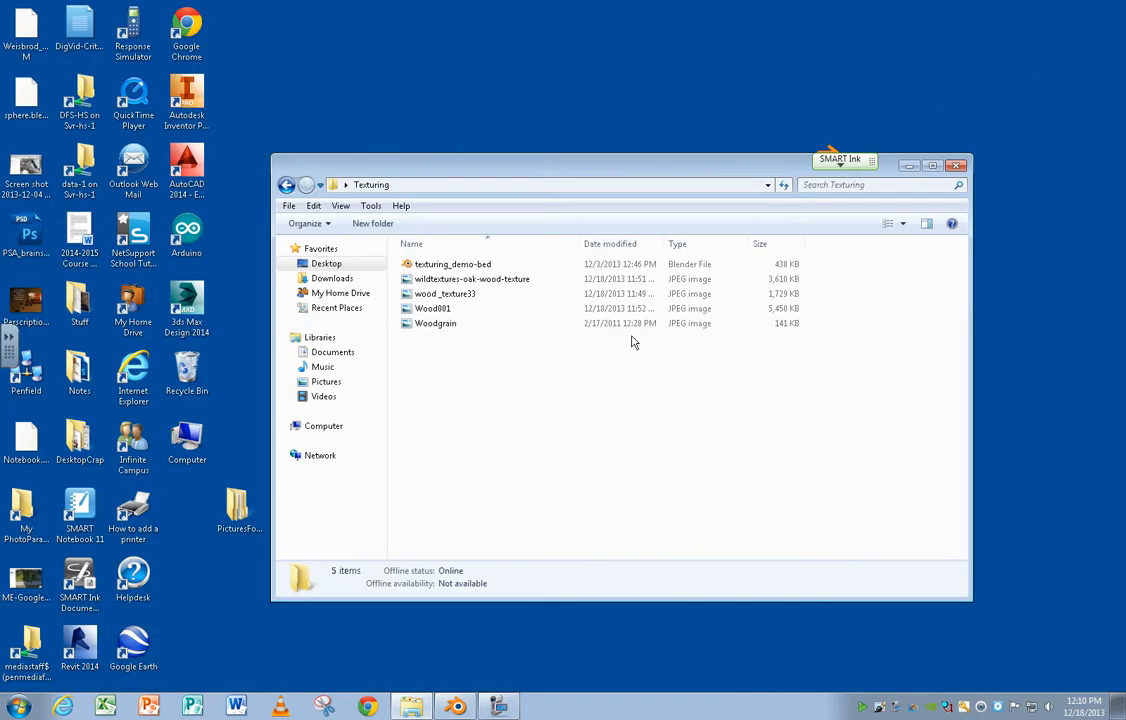
left_click(408, 282)
left_click(340, 206)
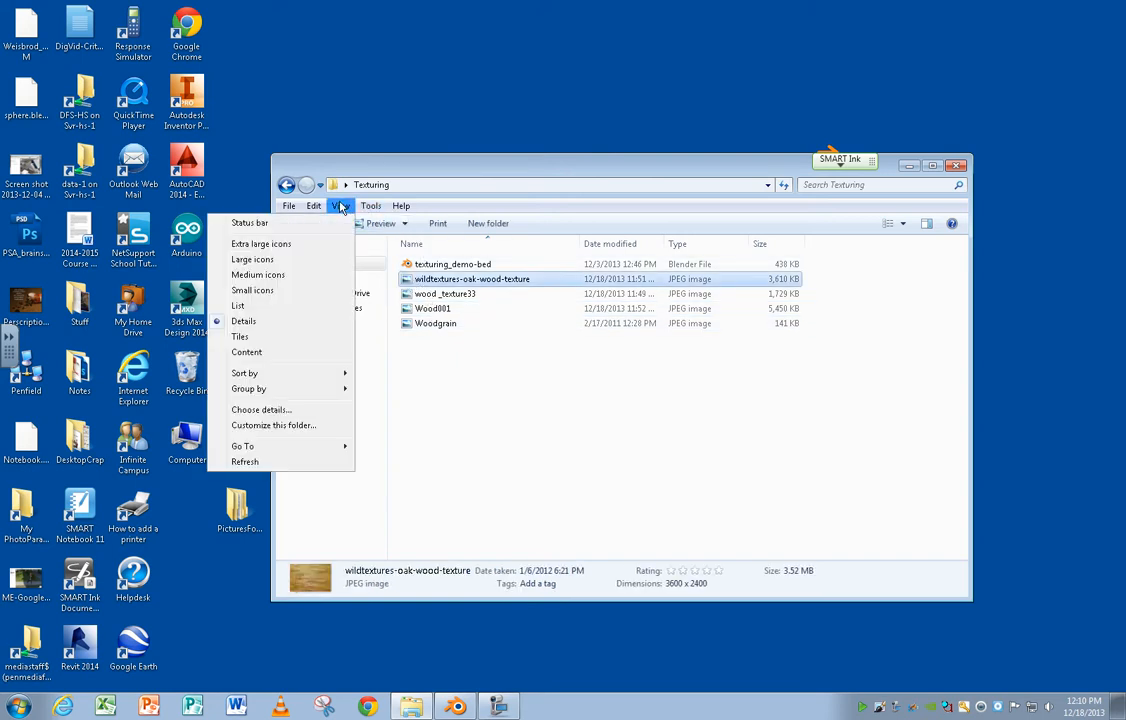
left_click(282, 351)
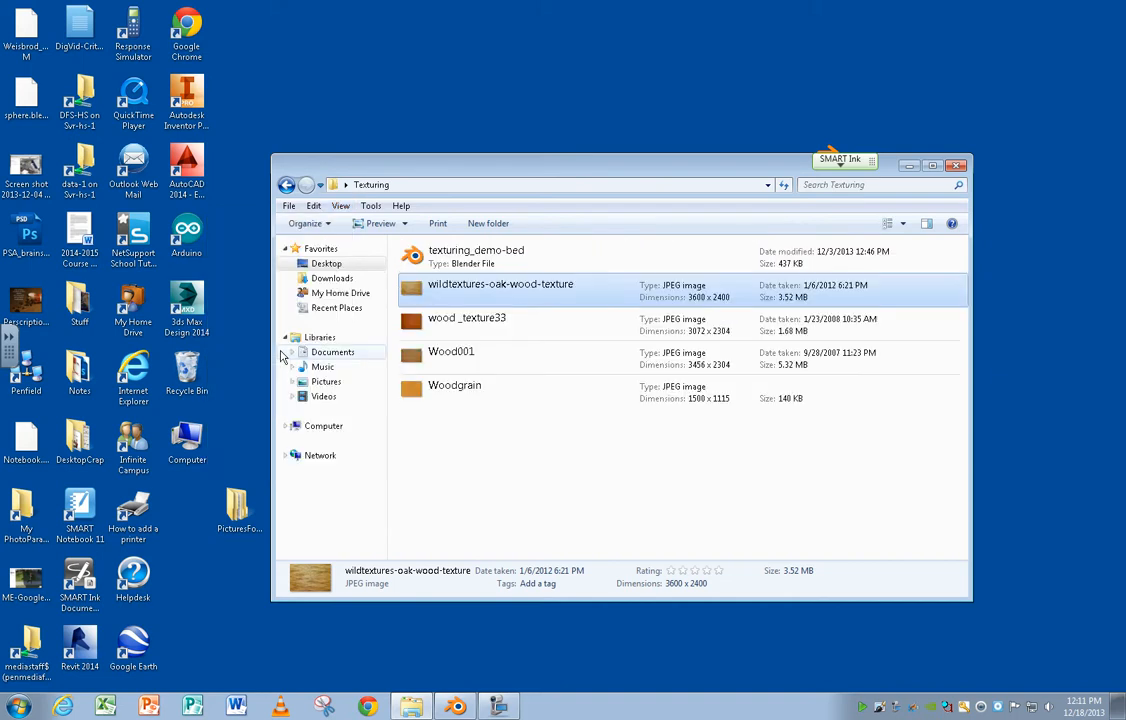
View the images wildtextures-oak-wood-texture, wood _texture33, Wood001 and Woodgrain one after another, closing each.
double_click(408, 292)
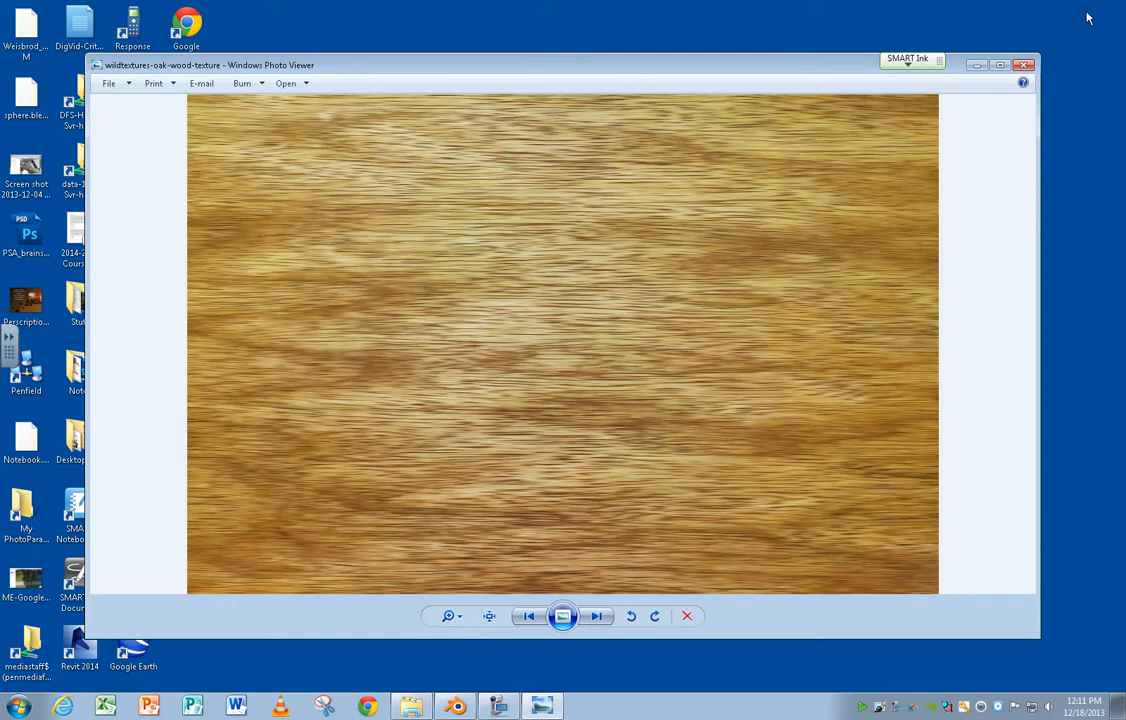
left_click(1024, 65)
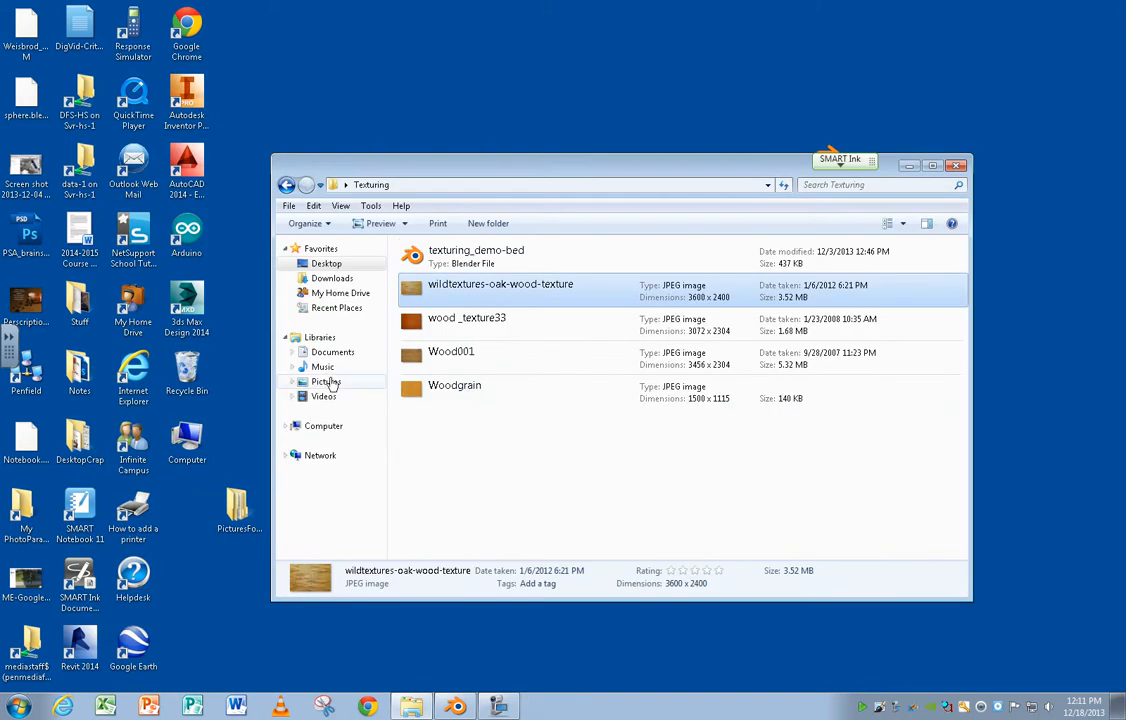
double_click(420, 320)
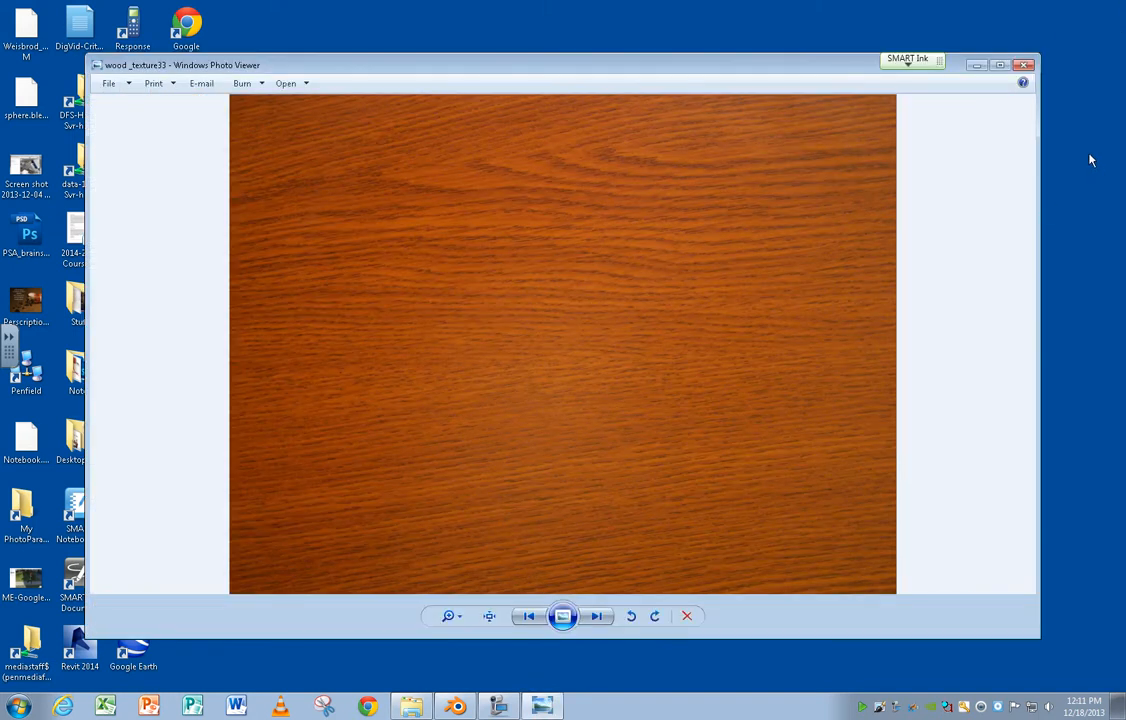
left_click(1027, 67)
double_click(408, 362)
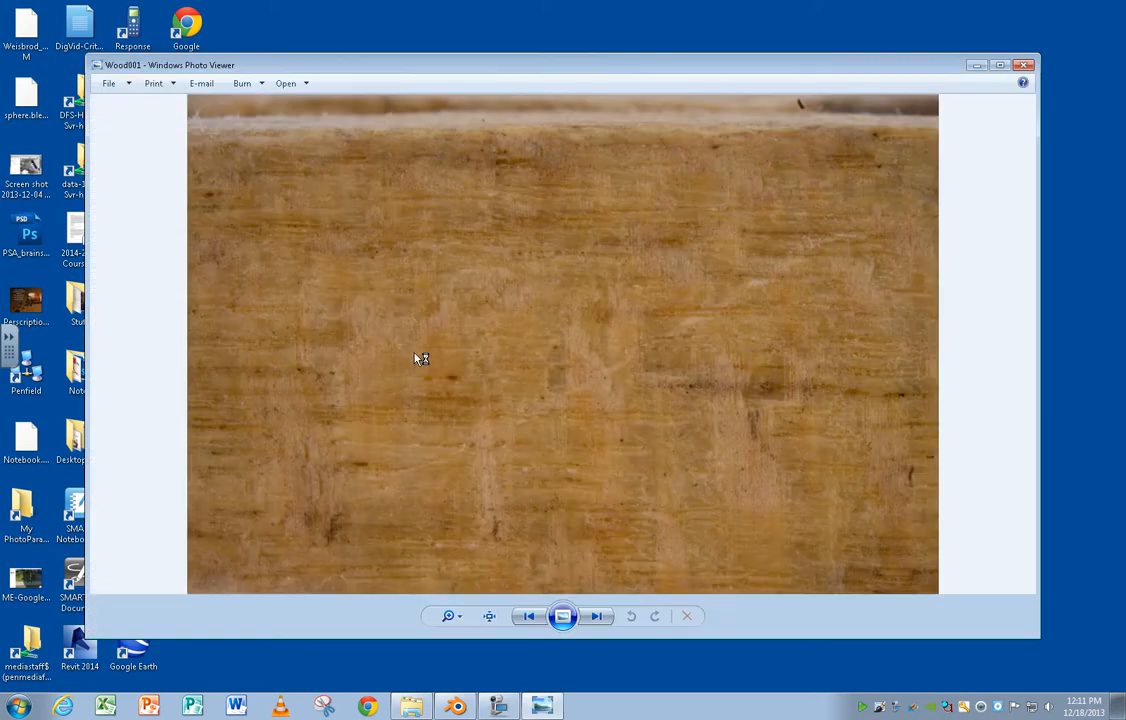
left_click(1024, 67)
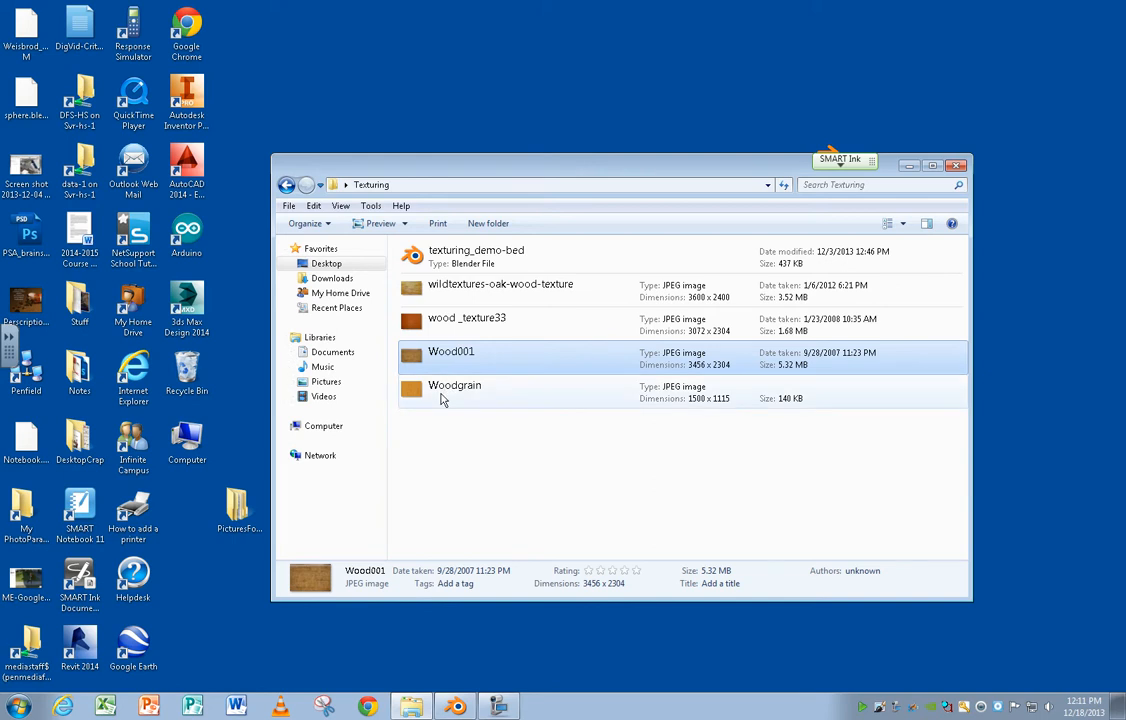
double_click(437, 397)
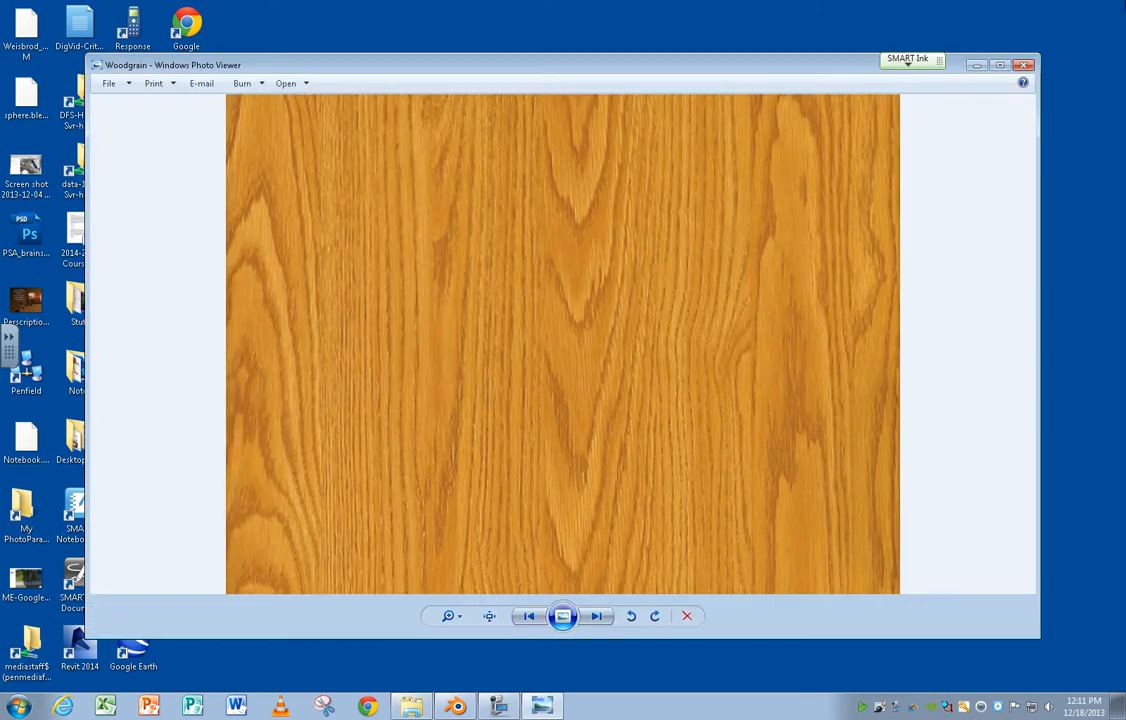
left_click(1024, 65)
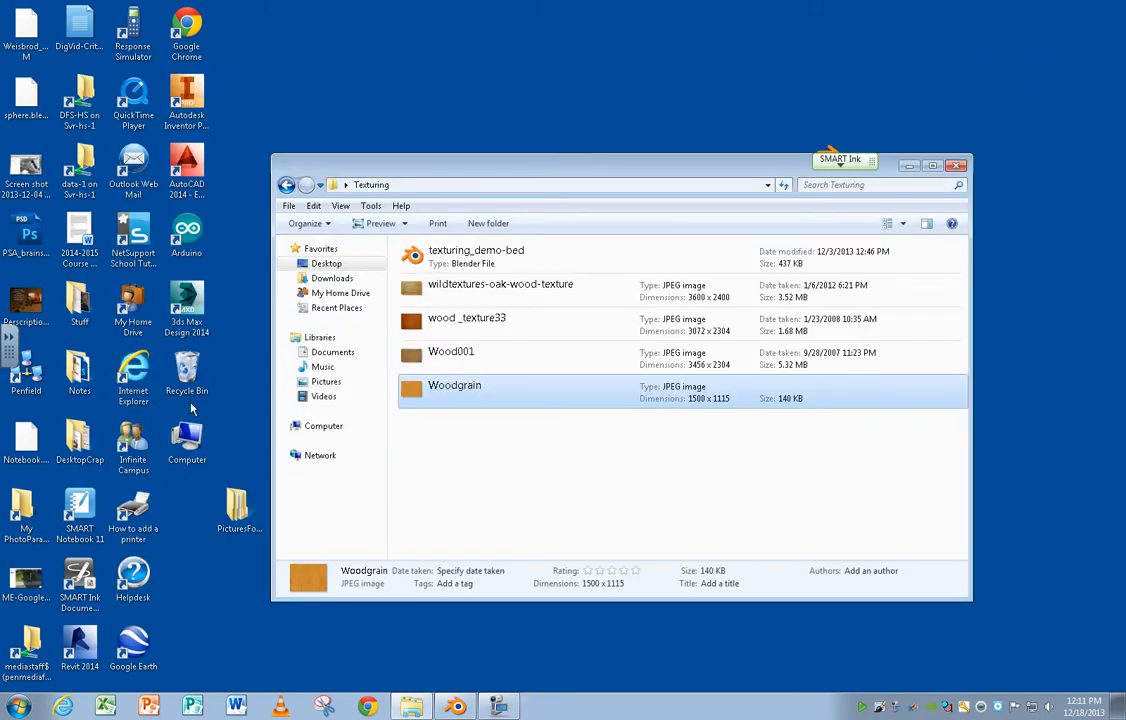
Reopen the wildtextures-oak-wood-texture image to examine its grain, and close it again.
left_click(414, 291)
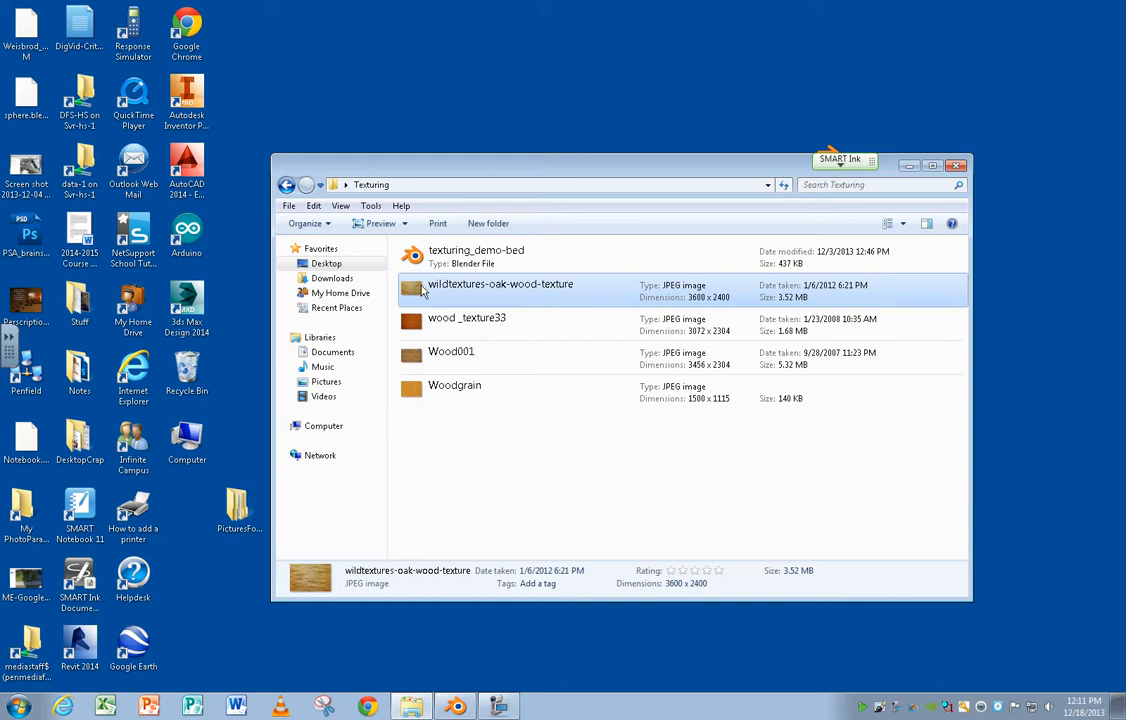
double_click(423, 296)
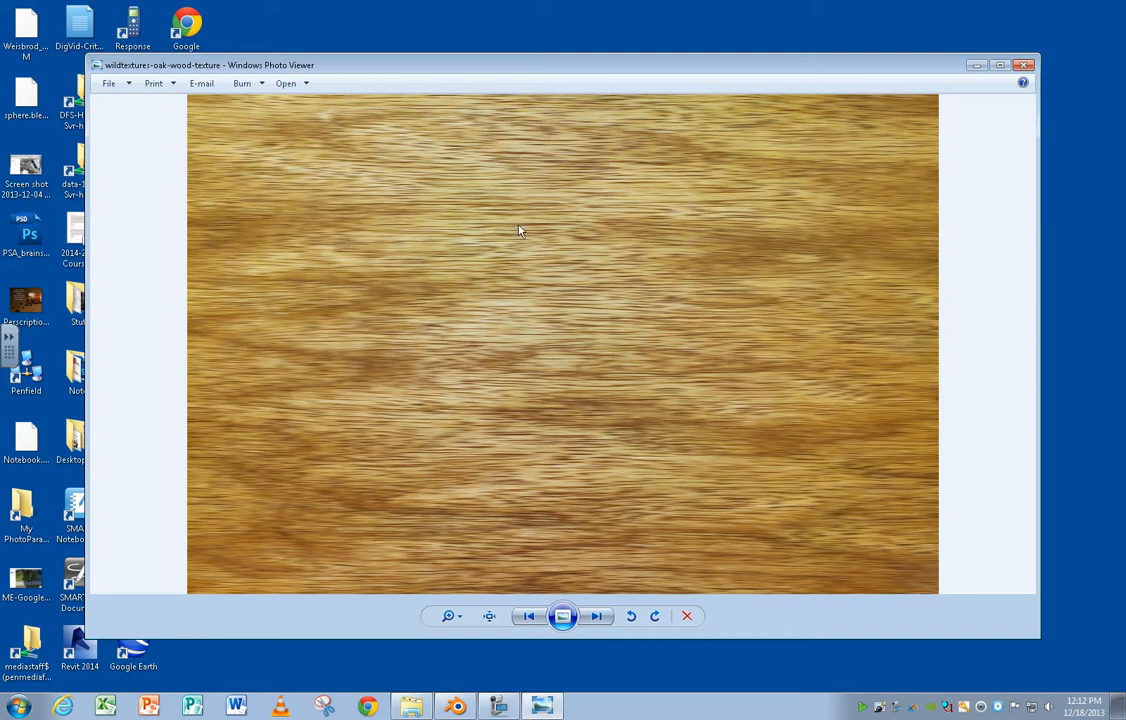
left_click(1024, 65)
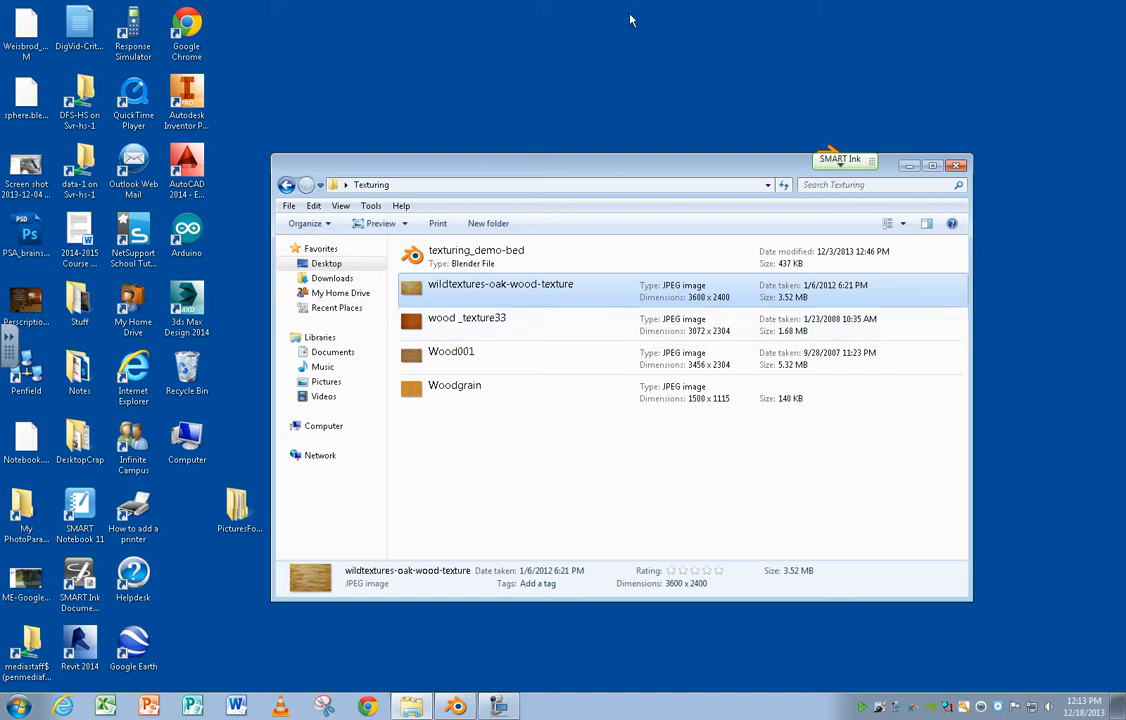
Switch back to Blender and widen the properties editor so that all its tabs fit.
left_click(455, 706)
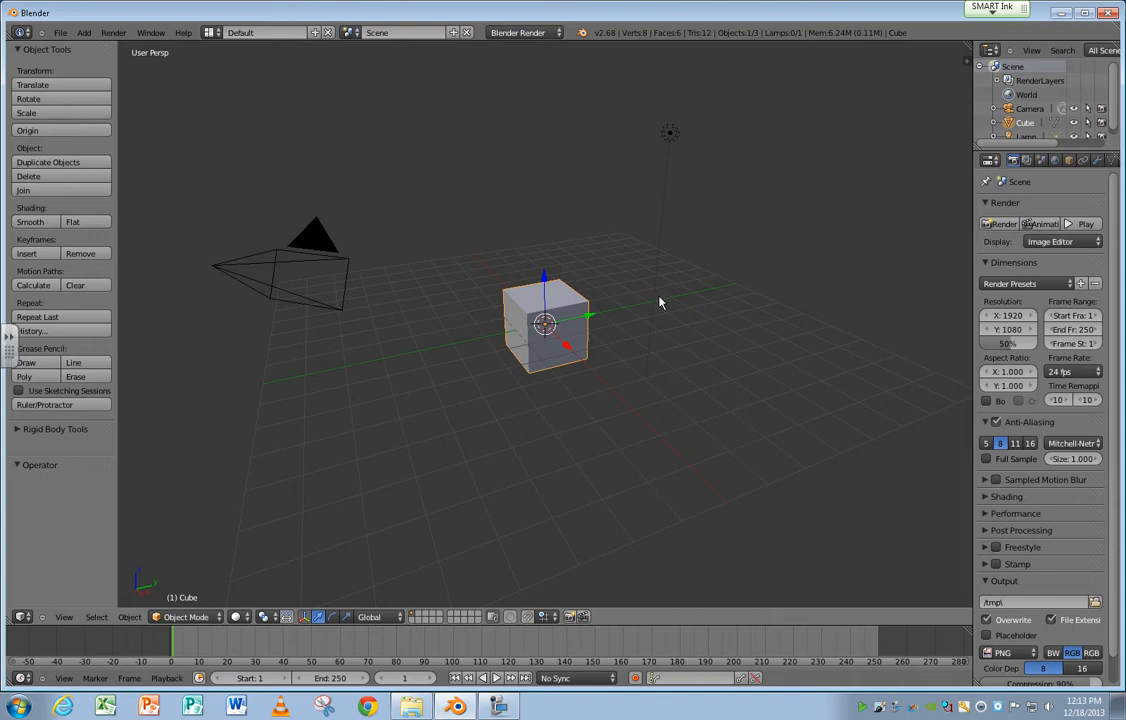
scroll(549, 327, "up", 2)
scroll(549, 327, "up", 1)
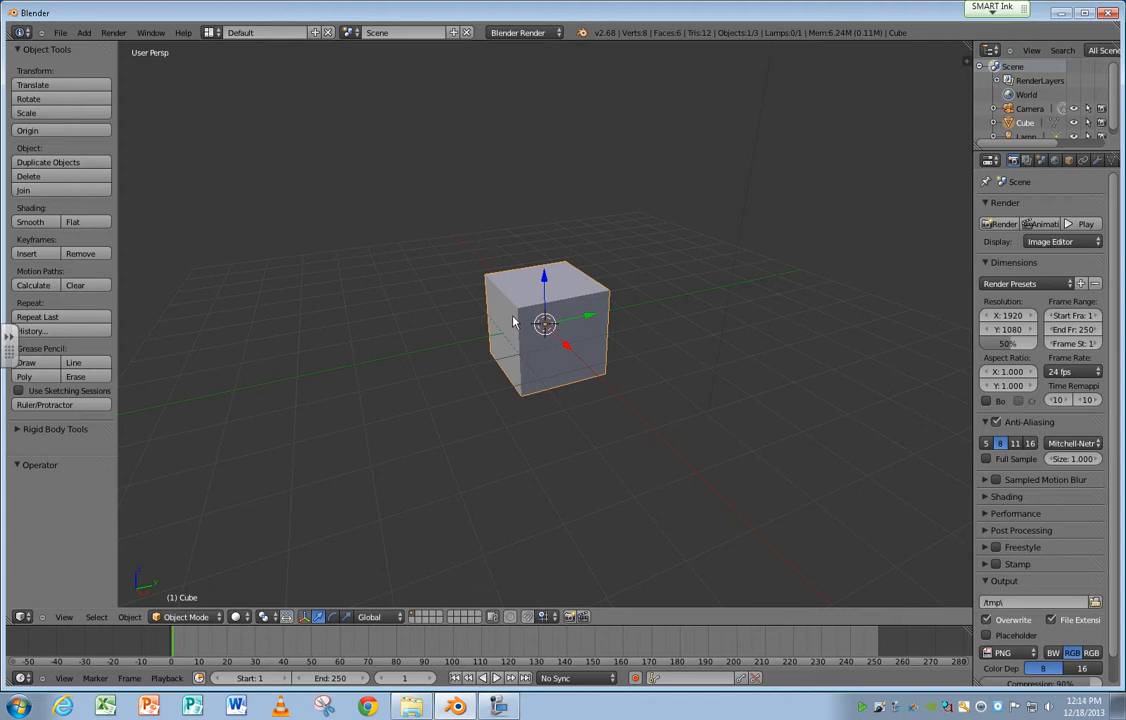
left_click(211, 32)
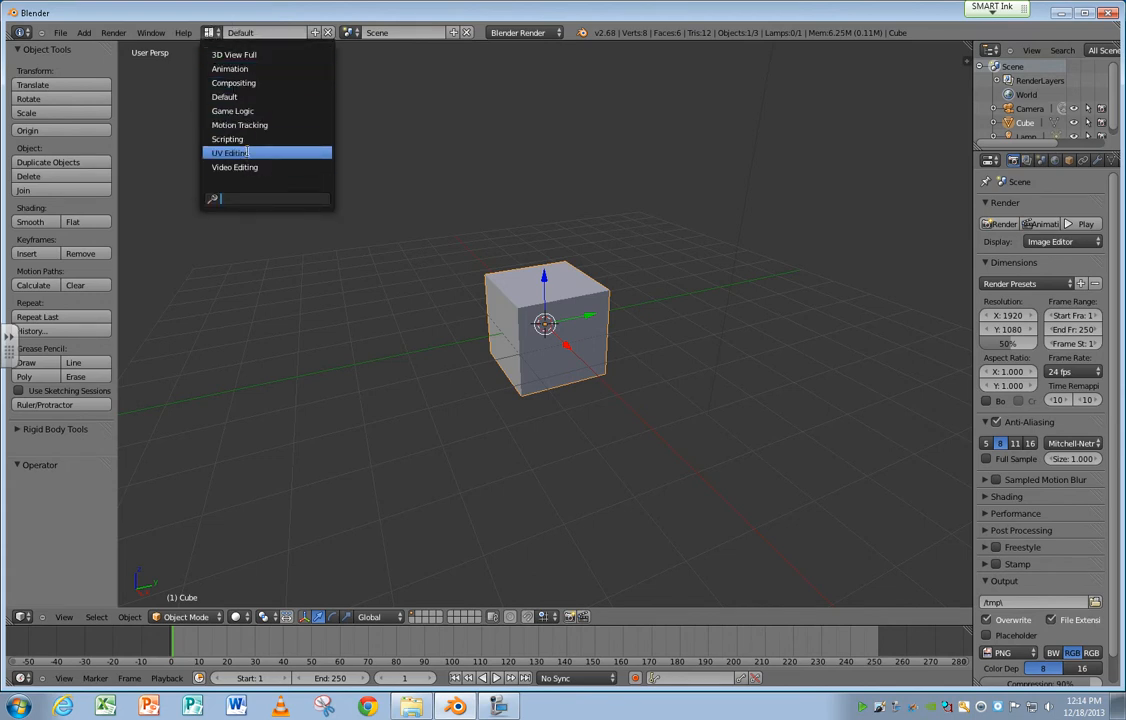
left_click(976, 219)
left_click_drag(973, 213, 810, 214)
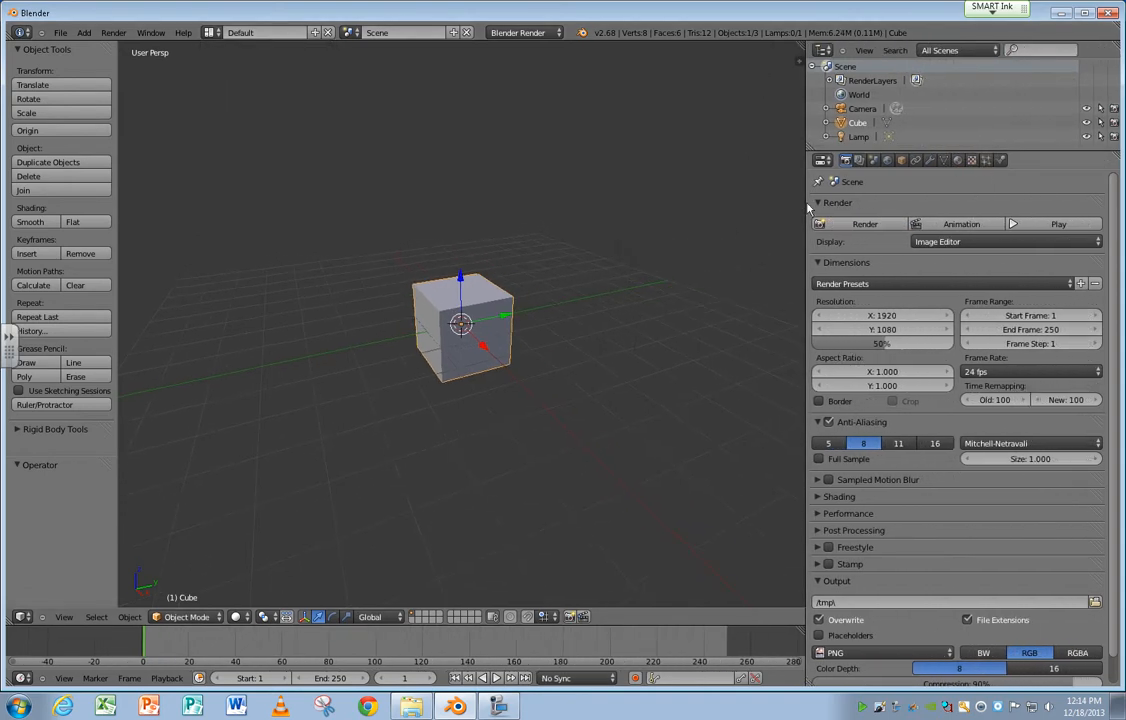
Add a new material to the cube and name it WoodTexture.
left_click(958, 162)
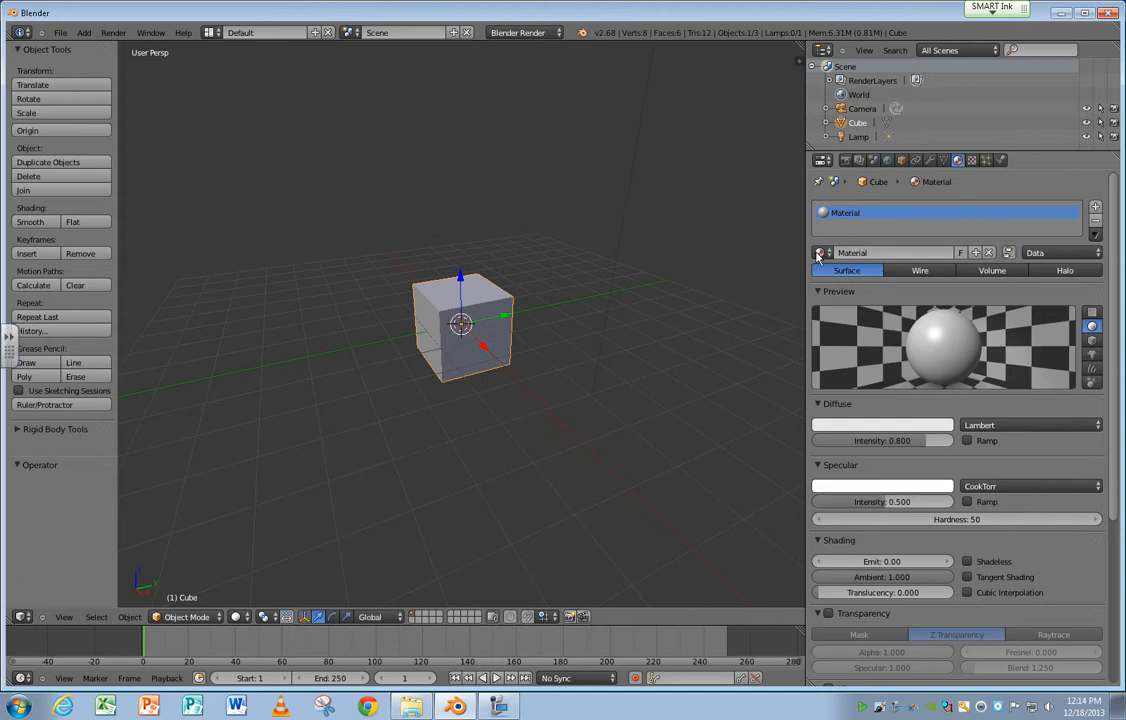
left_click(977, 253)
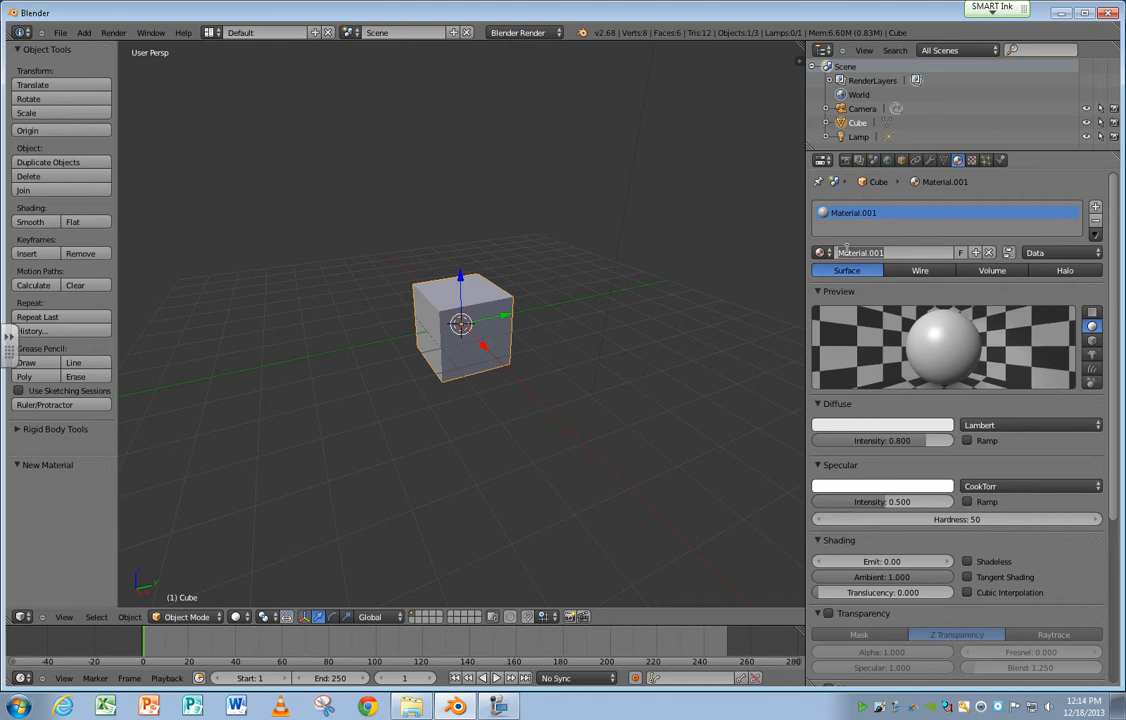
left_click(845, 252)
type("WoodTexture")
key("Return")
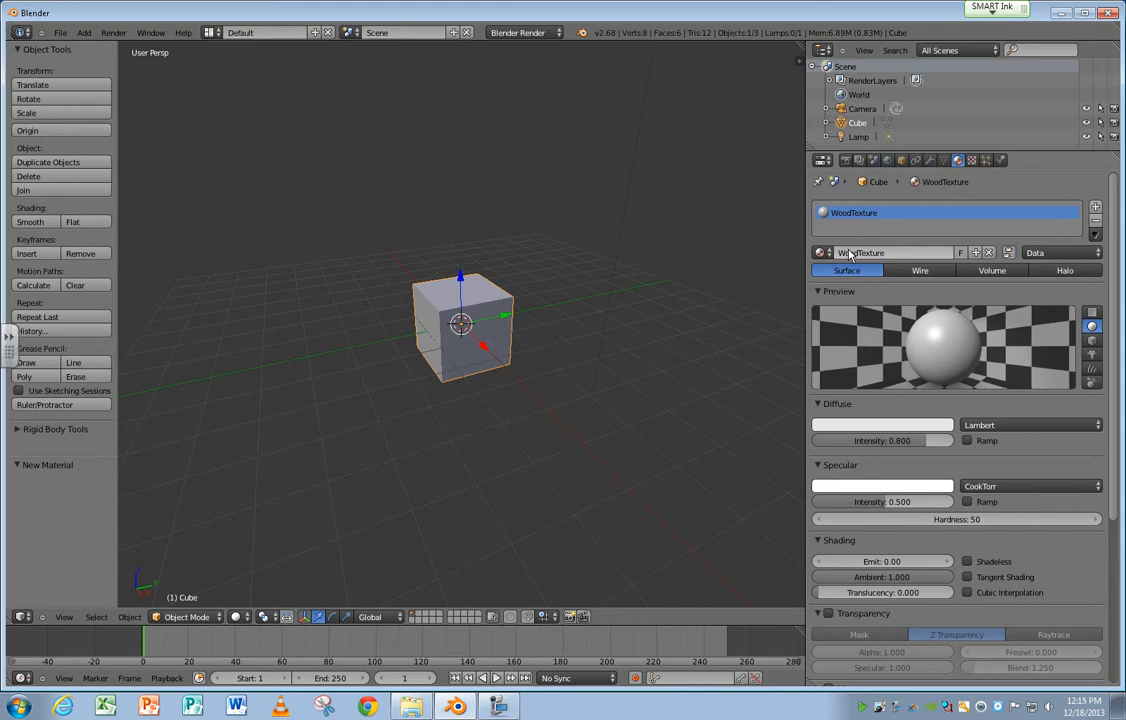
Set the type of the WoodTexture material's Tex texture to Image or Movie.
left_click(972, 161)
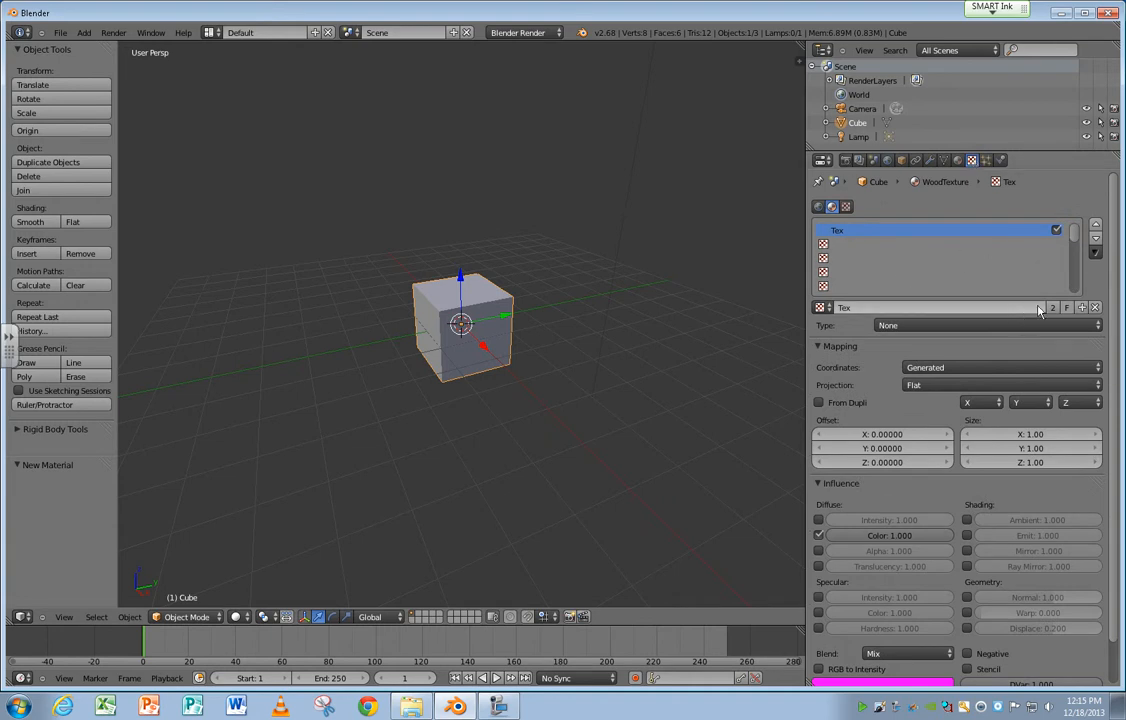
left_click(971, 326)
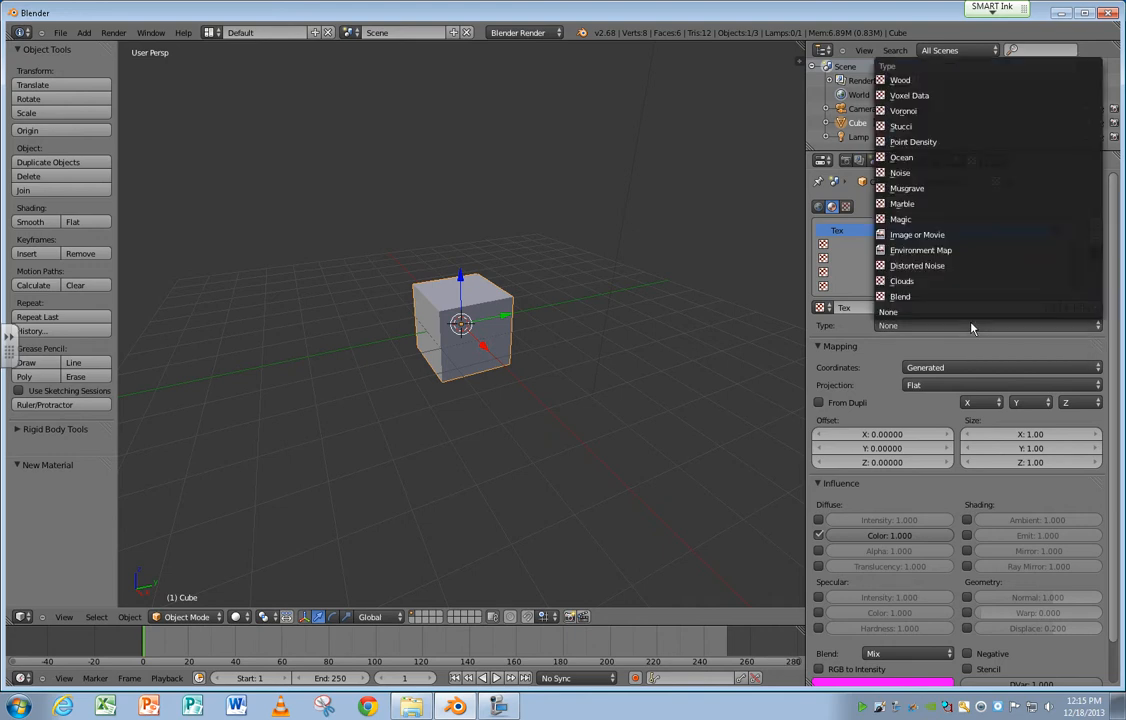
left_click(957, 236)
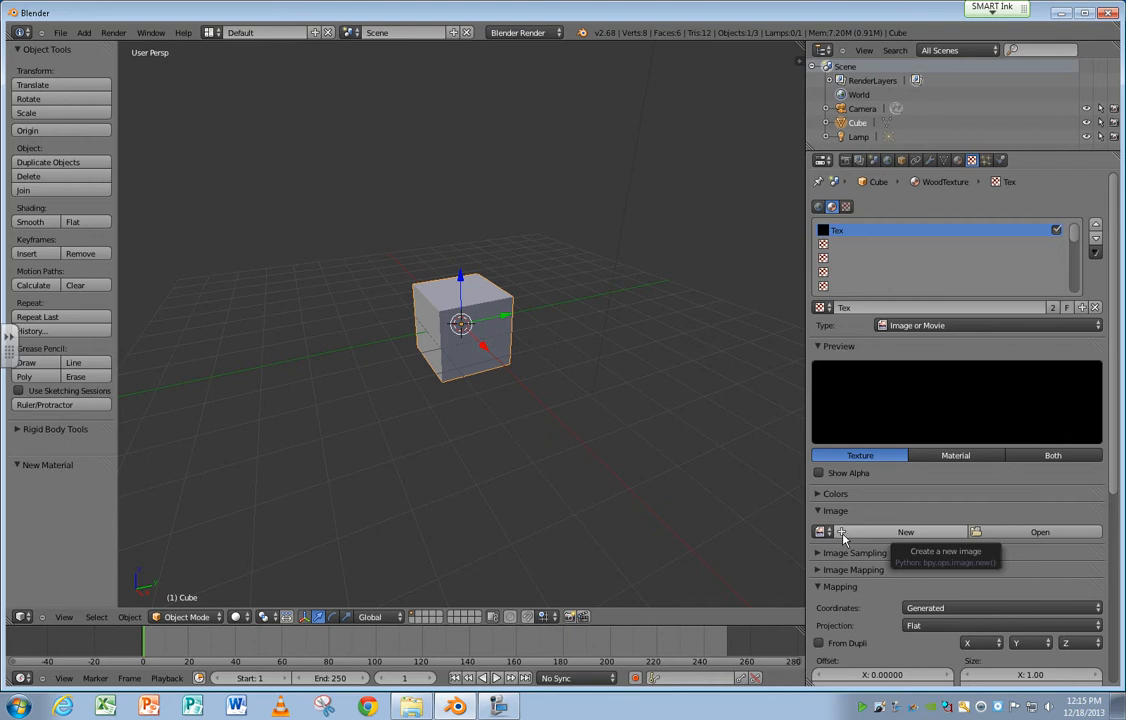
Load wildtextures-oak-wood-texture.jpg from the desktop's Texturing folder as the texture's image.
left_click(1011, 533)
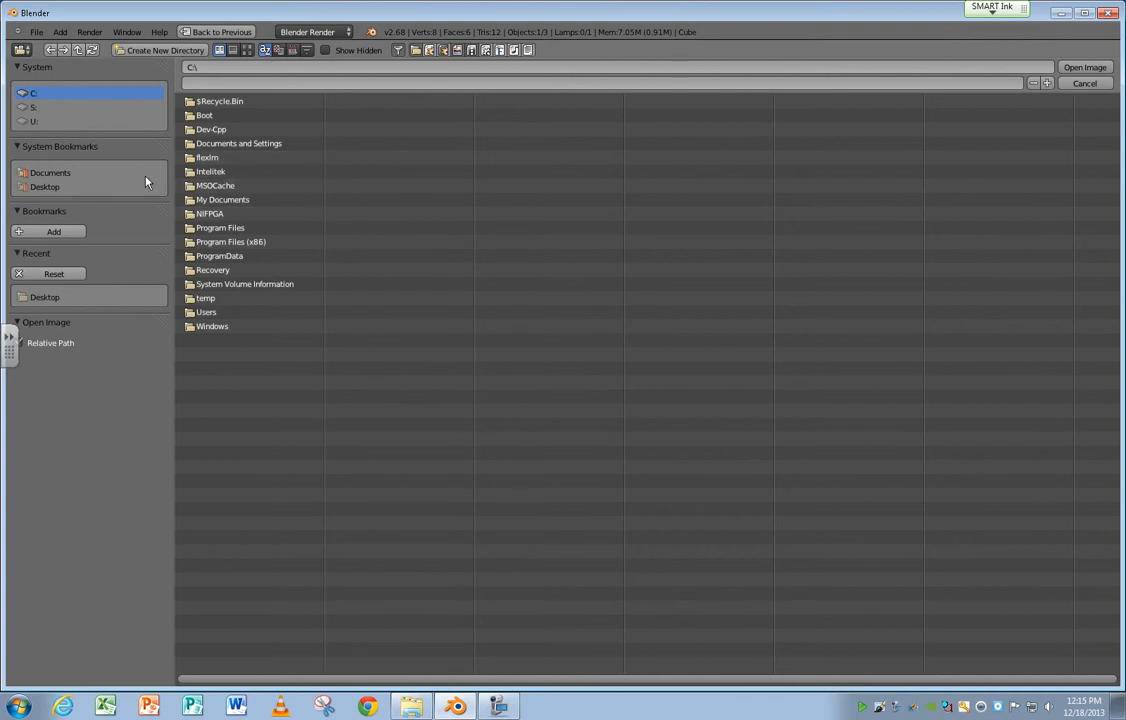
left_click(88, 187)
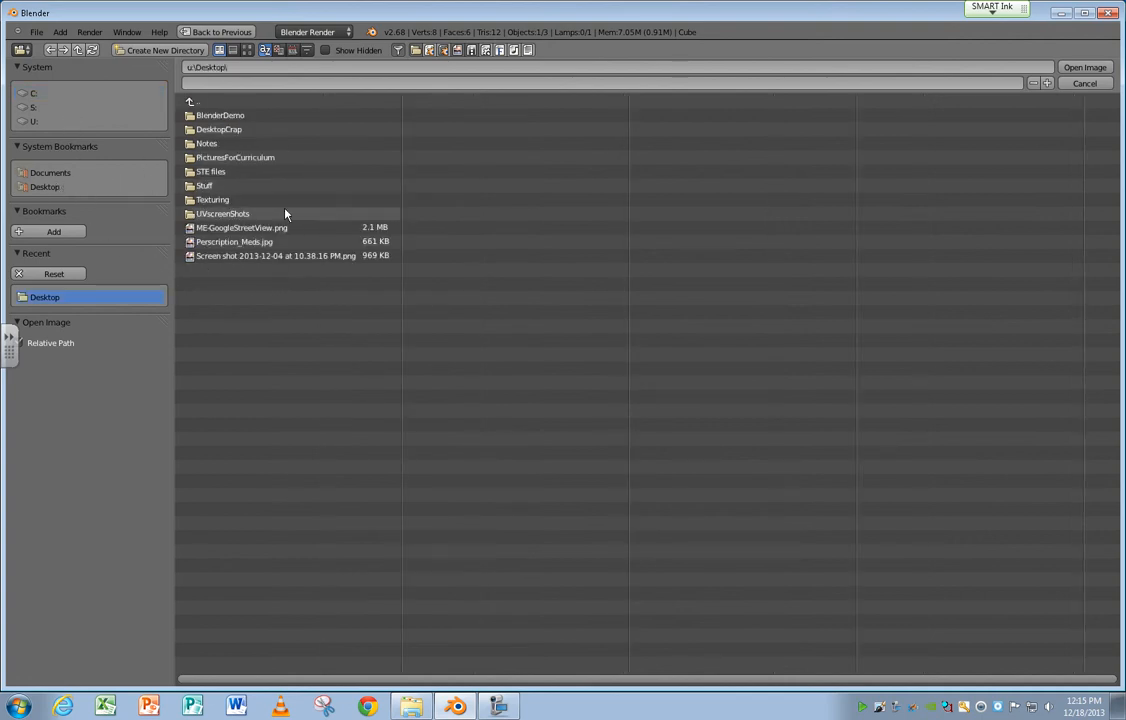
left_click(243, 201)
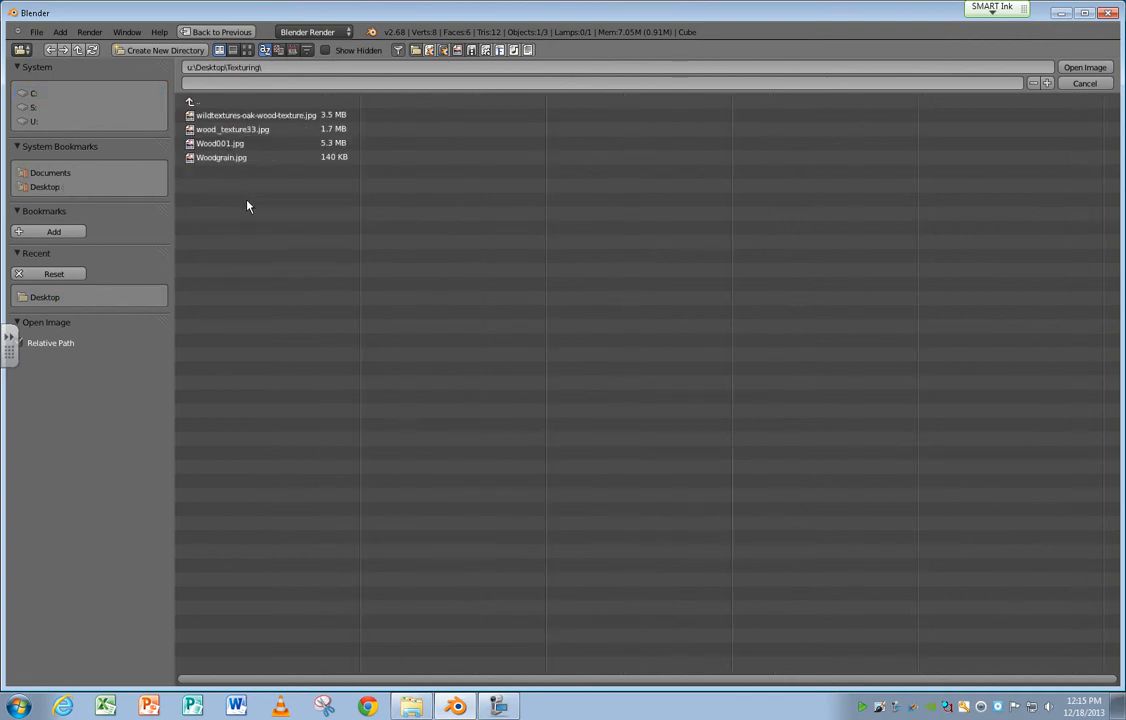
left_click(228, 116)
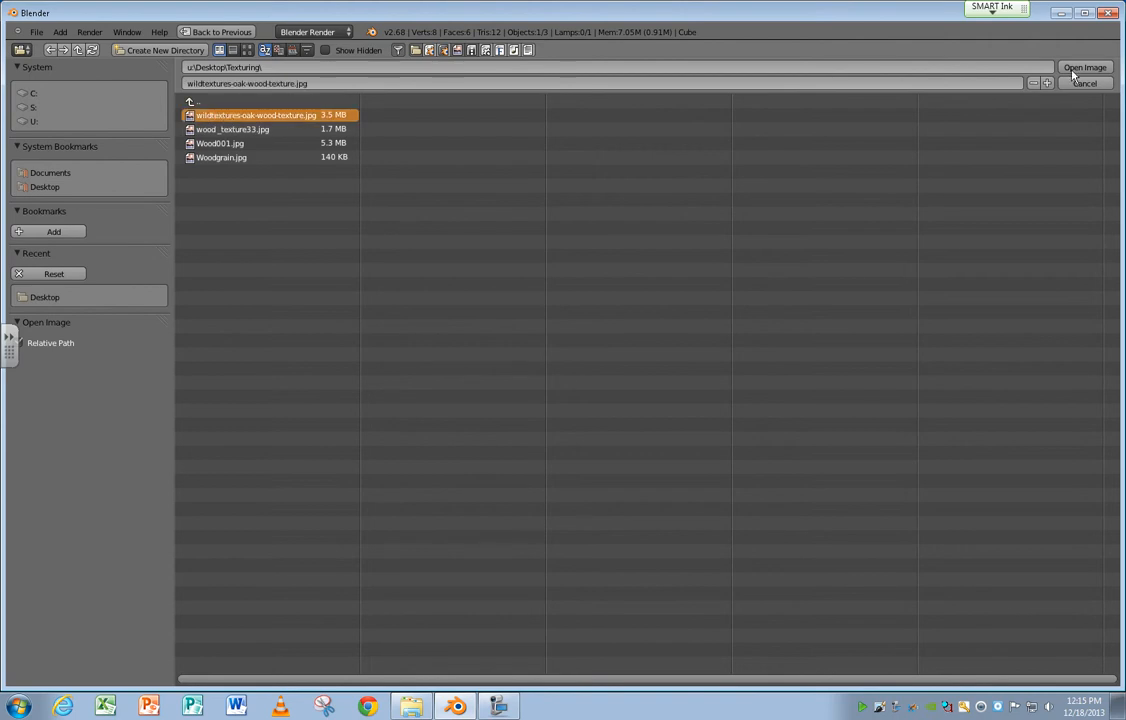
left_click(1098, 69)
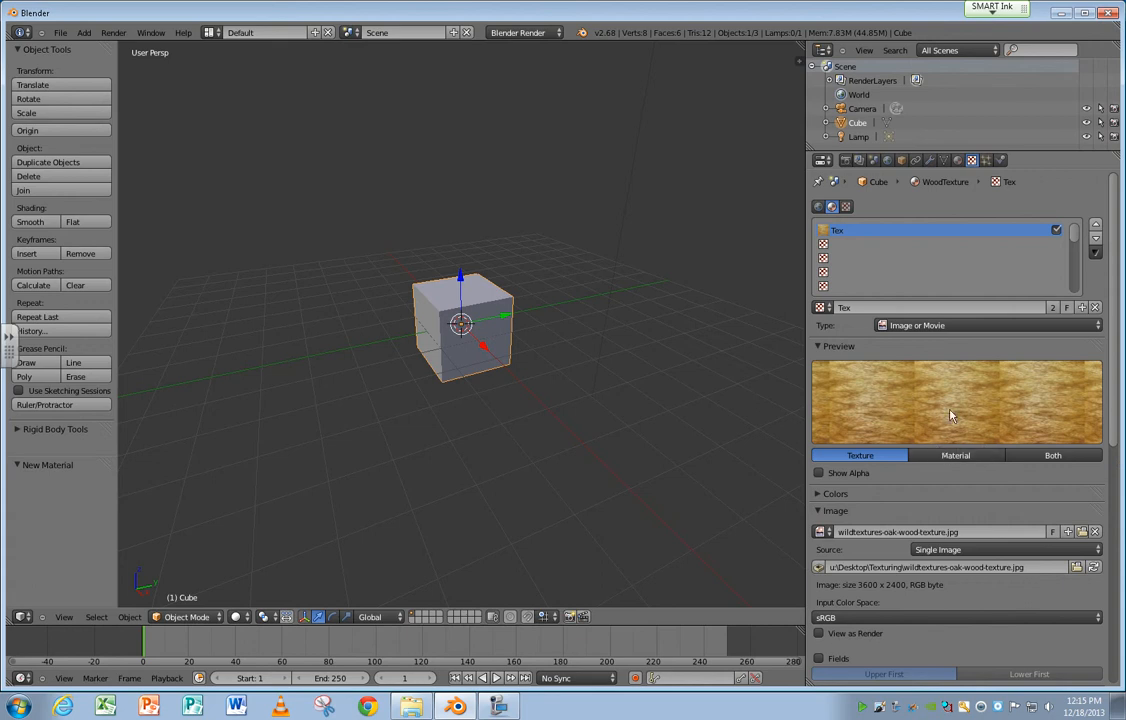
Preview the texture as a material on a cube and set the viewport shading to Texture.
left_click(956, 456)
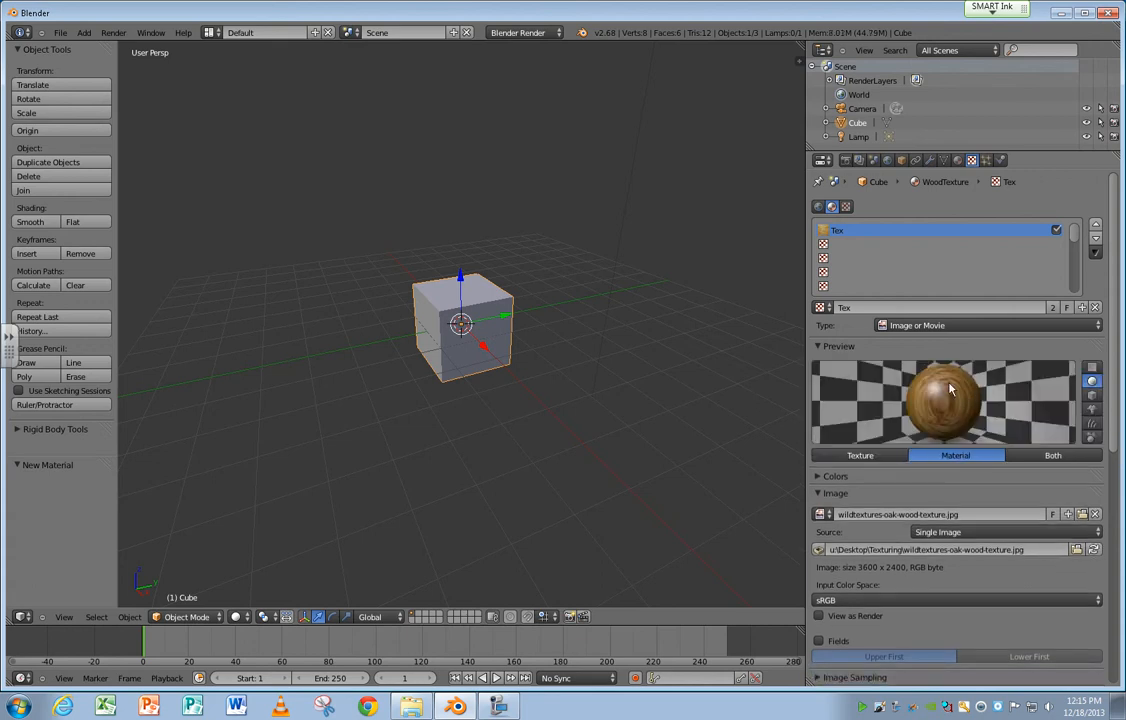
left_click(1091, 396)
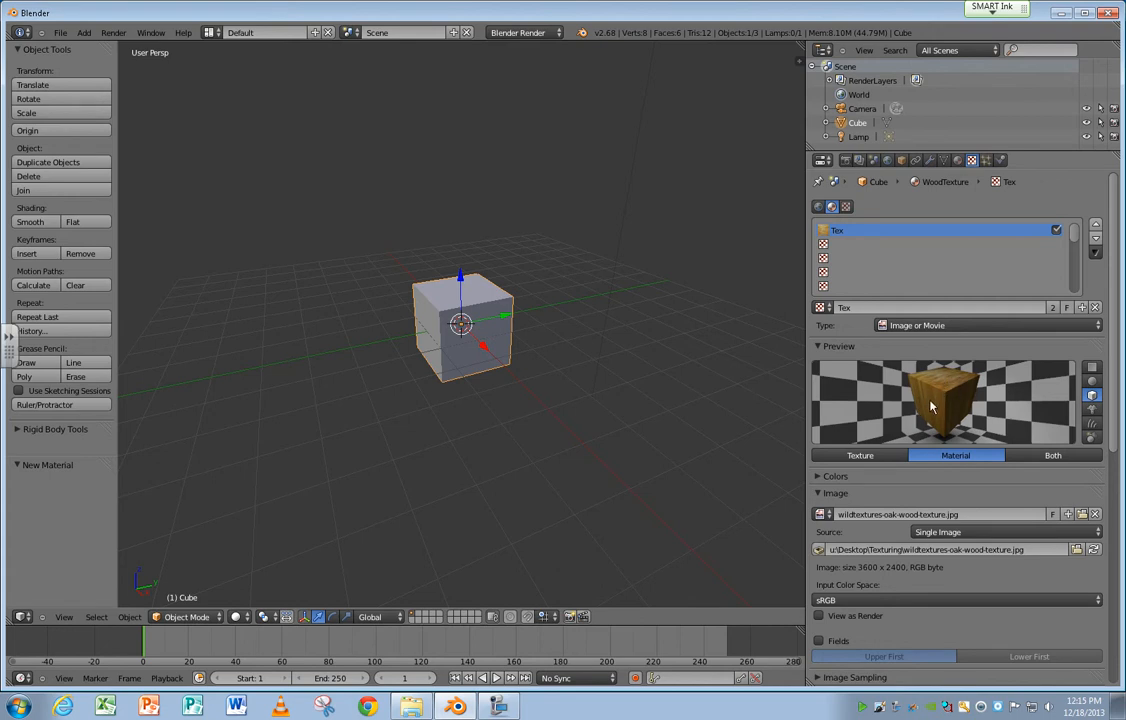
left_click(238, 616)
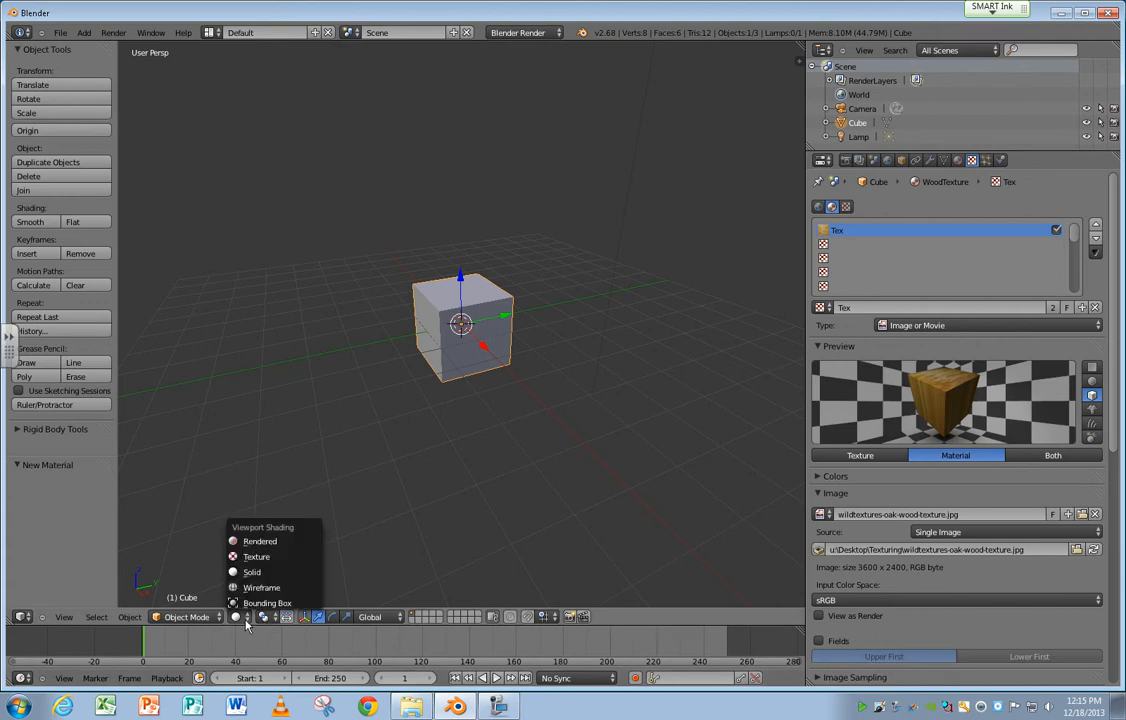
left_click(258, 556)
middle_click_drag(512, 355, 449, 365)
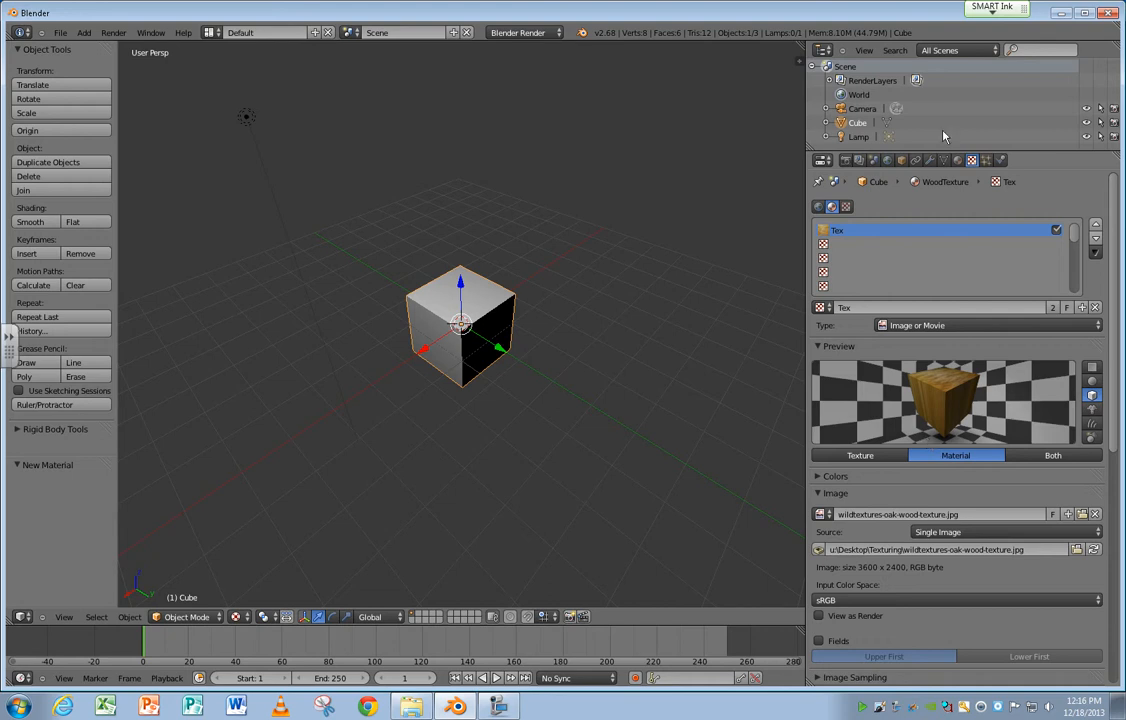
Change the screen layout to UV Editing and put the cube in Edit Mode.
left_click(210, 33)
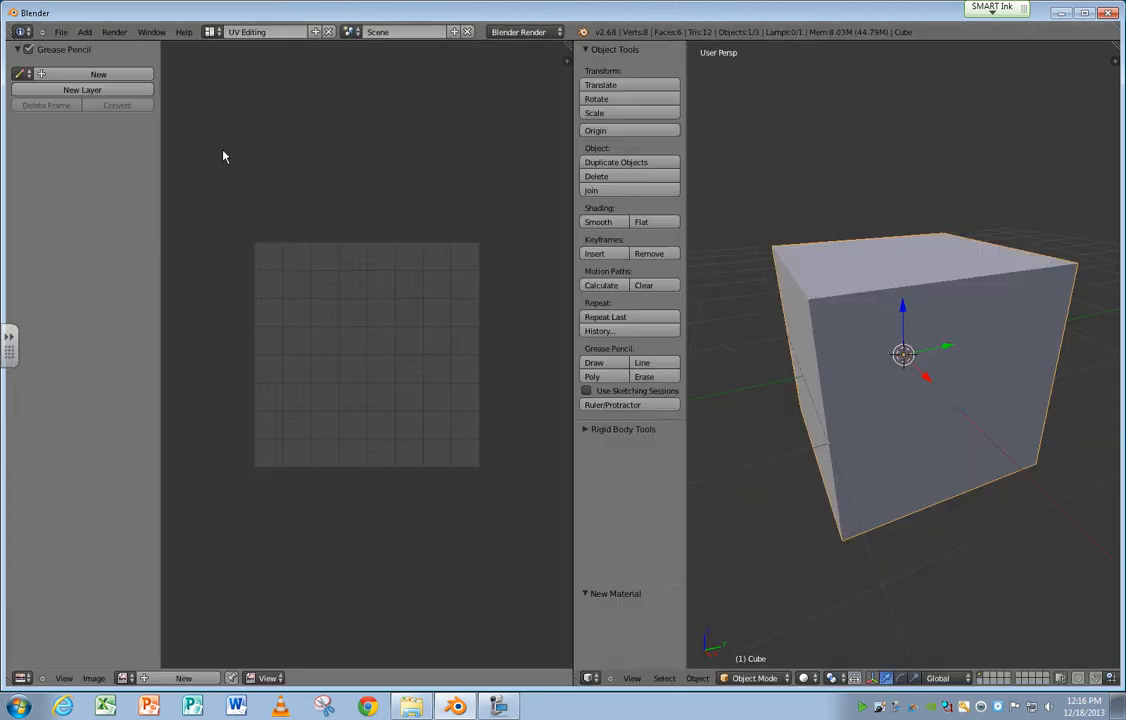
left_click(228, 153)
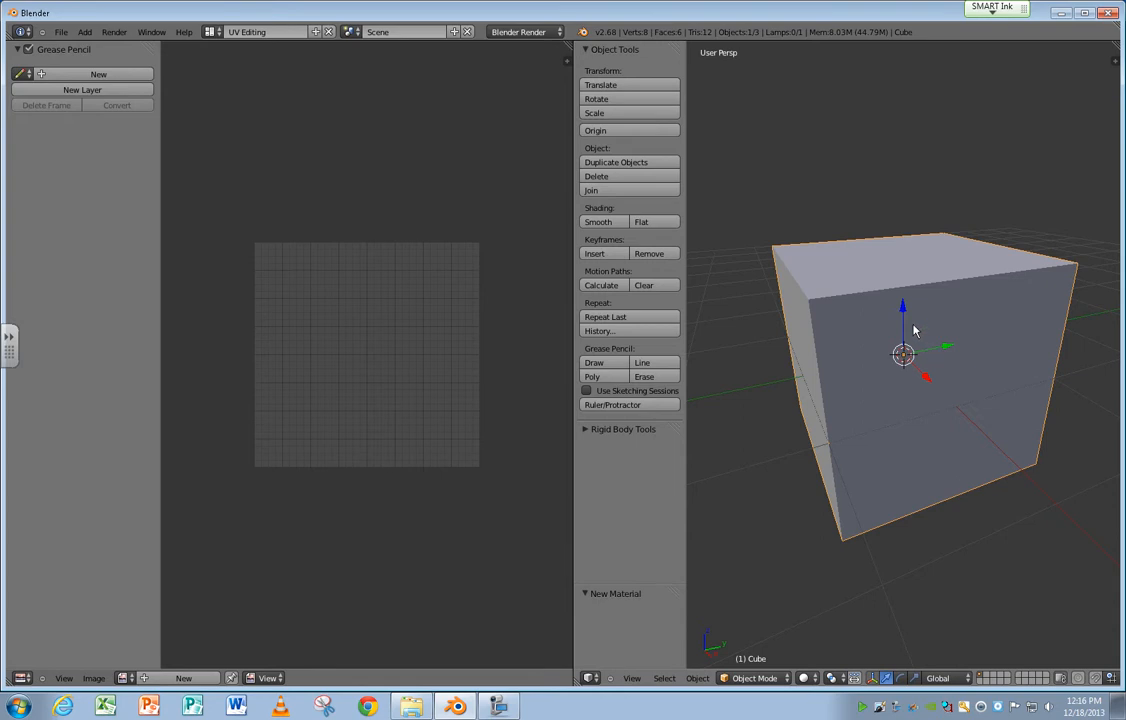
key("Tab")
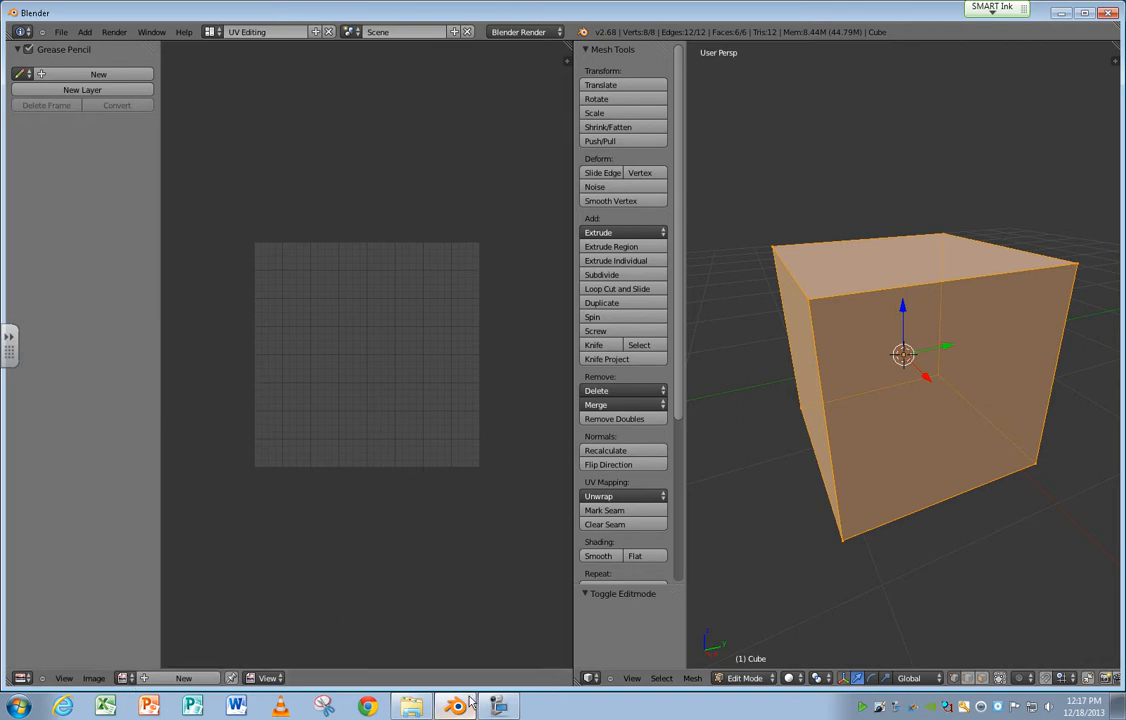
Unwrap all of the cube's faces into the UV editor with the standard Unwrap method.
left_click(691, 678)
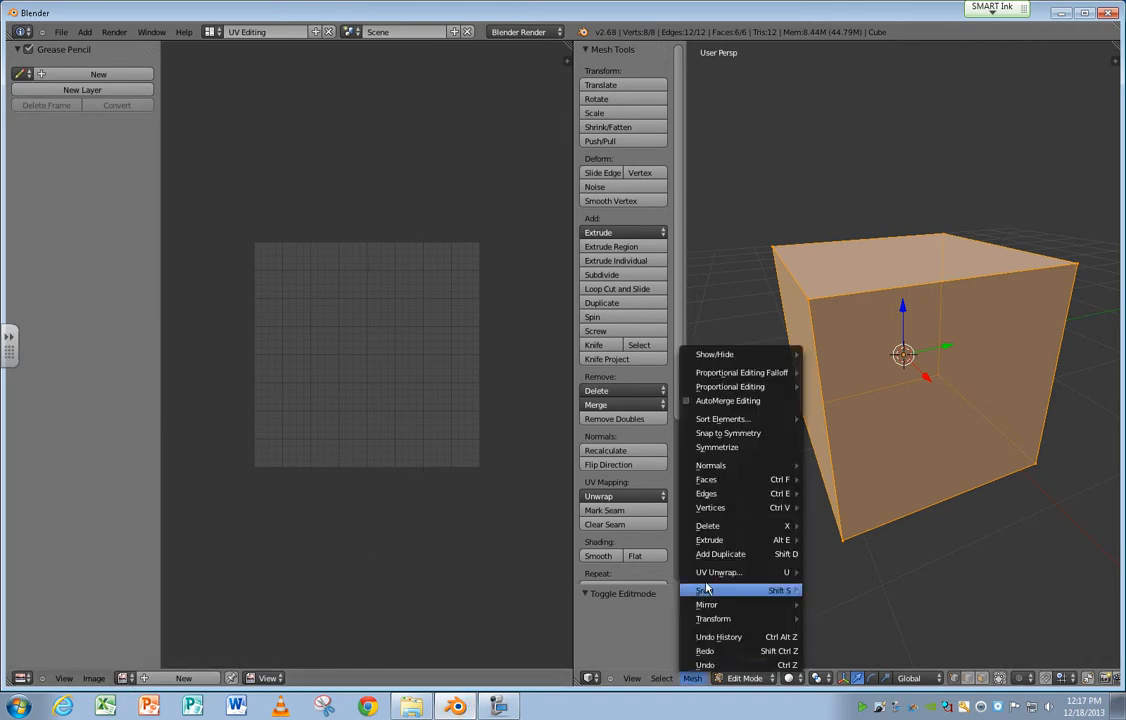
mouse_move(708, 575)
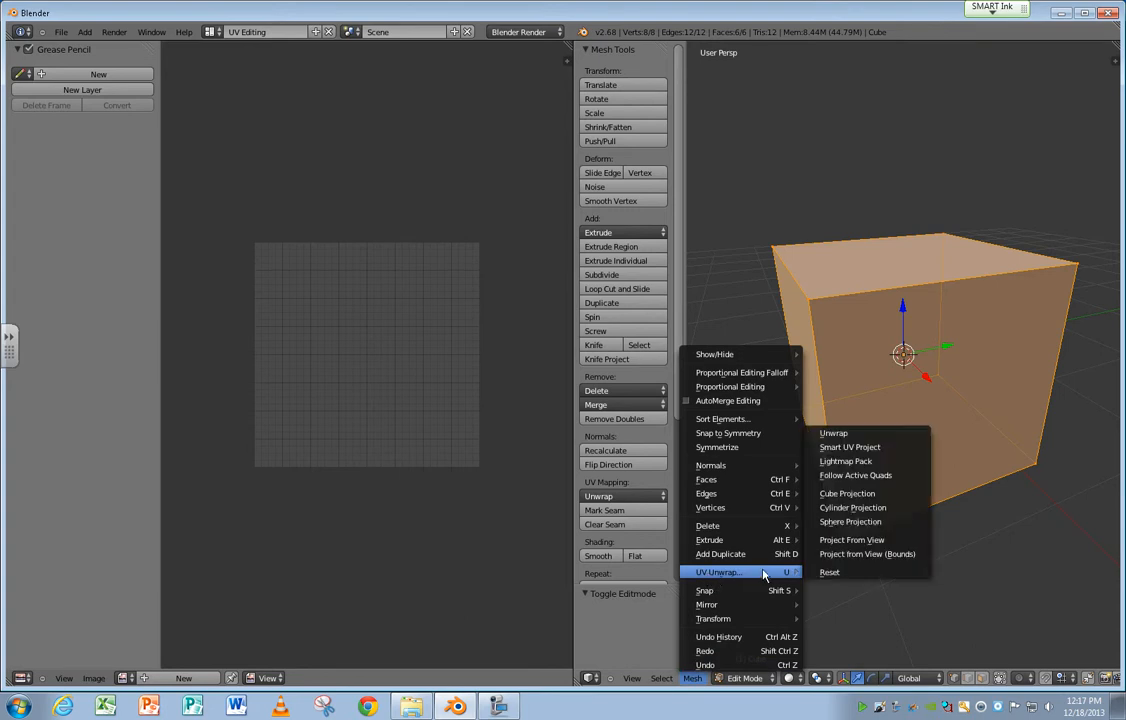
left_click(834, 432)
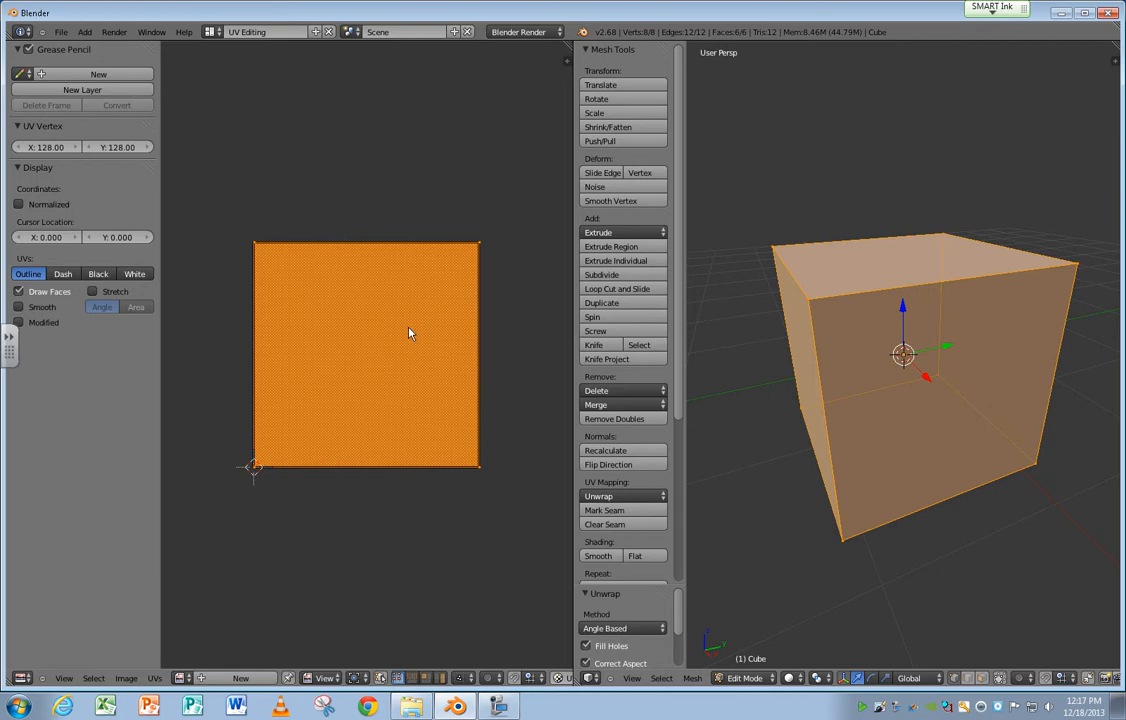
Assign the wildtextures-oak-wood-texture image to the cube's UV map and fit it in view.
left_click(183, 678)
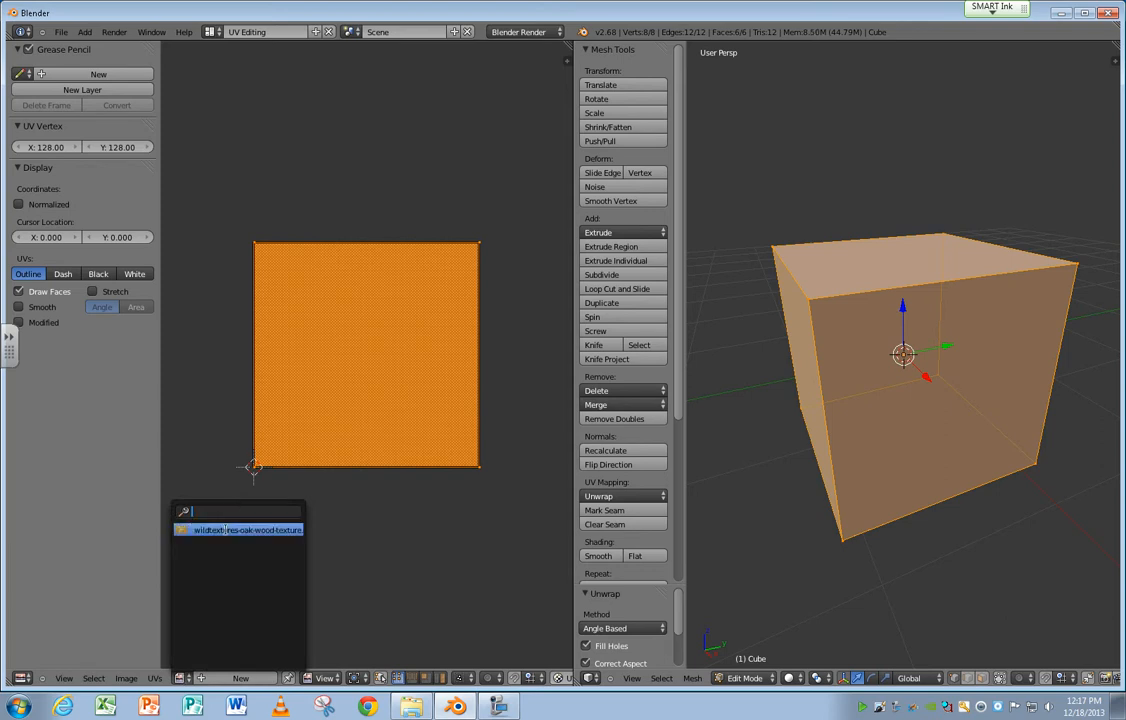
left_click(226, 530)
scroll(472, 332, "down", 4)
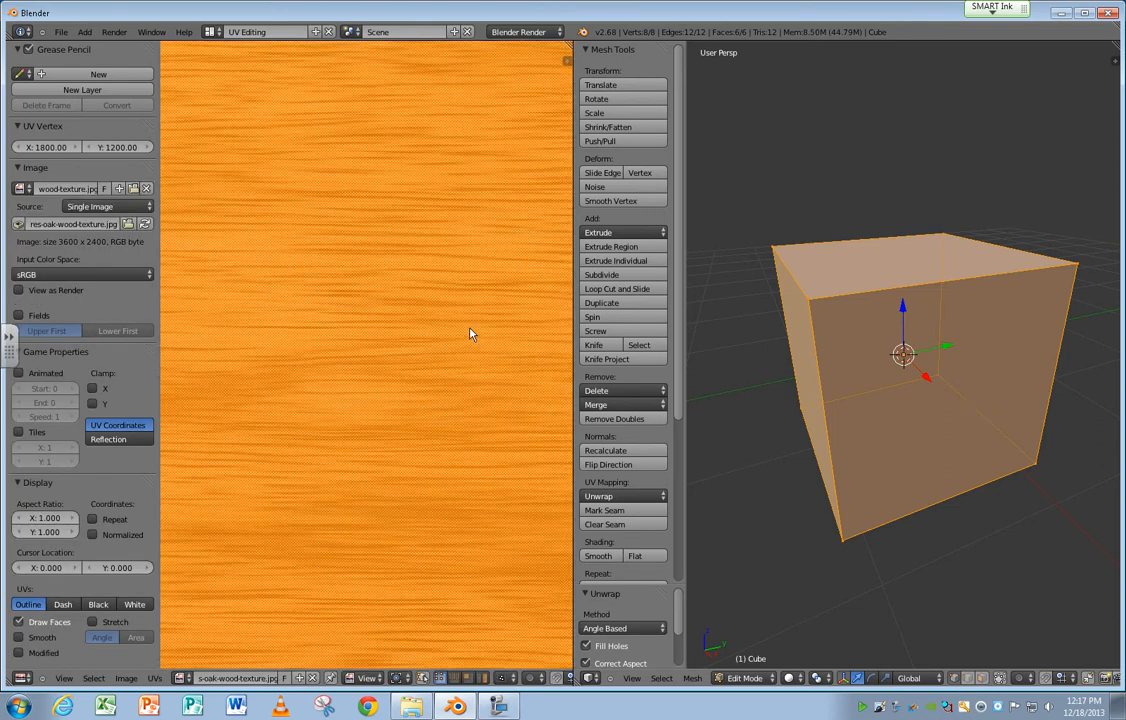
scroll(472, 335, "down", 3)
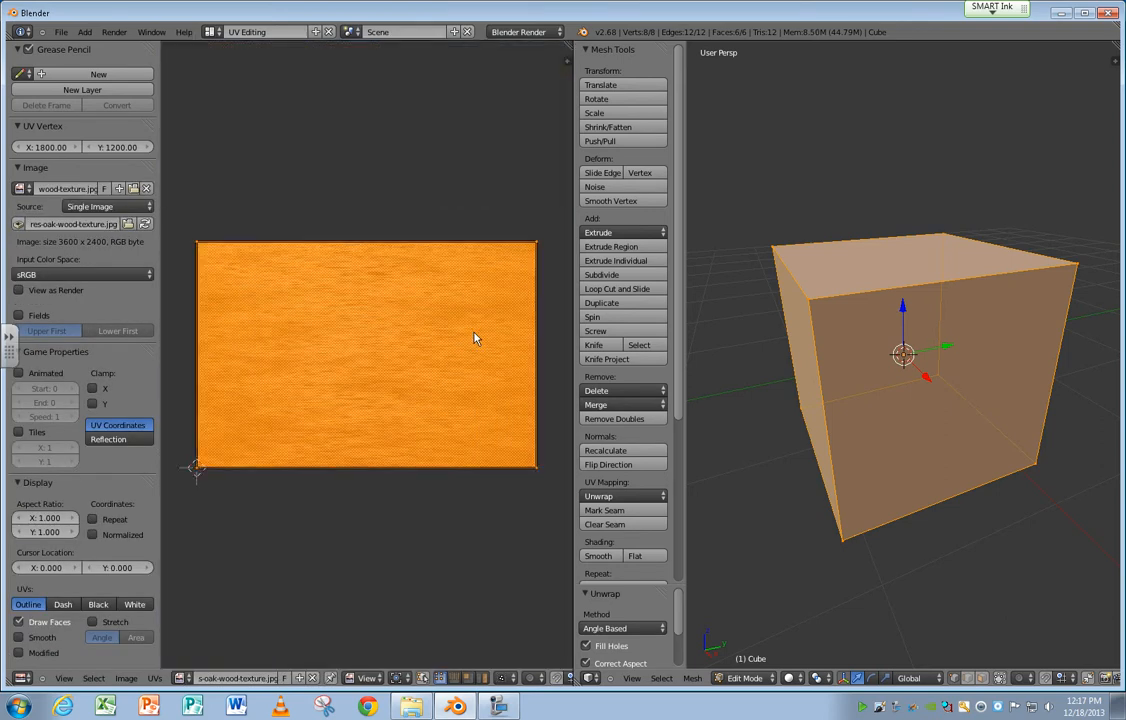
scroll(472, 335, "down", 1)
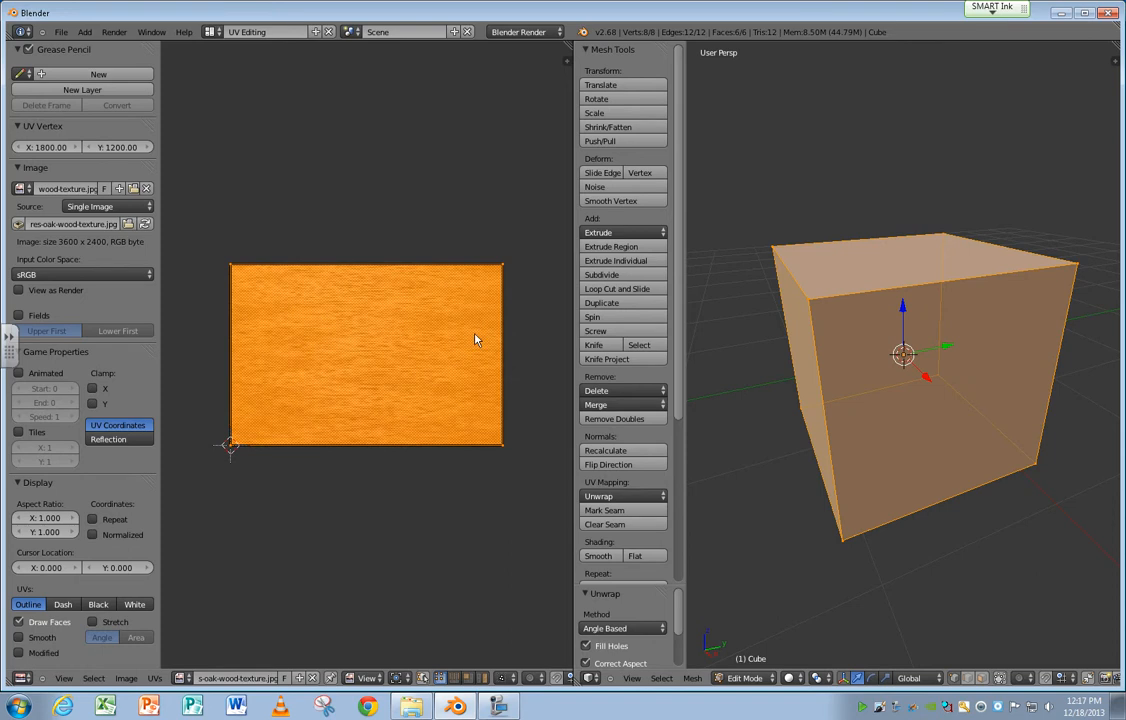
Set the 3D viewport shading to Texture so the cube shows the wood image.
left_click(799, 679)
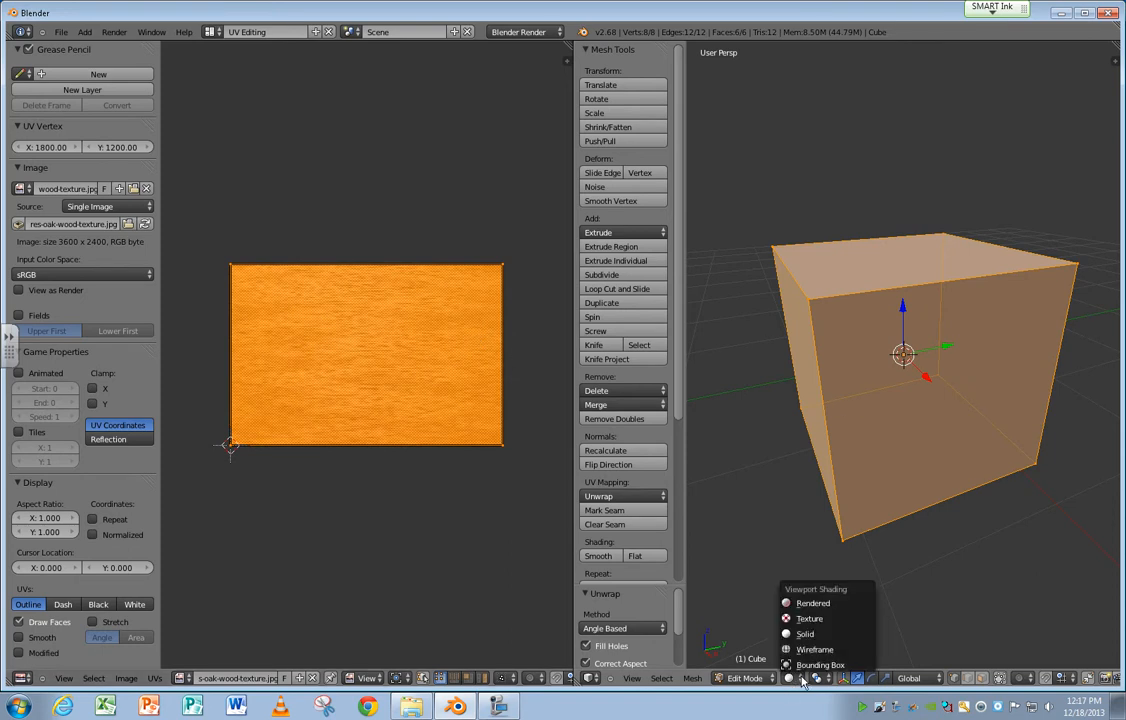
left_click(806, 619)
middle_click_drag(901, 520, 860, 549)
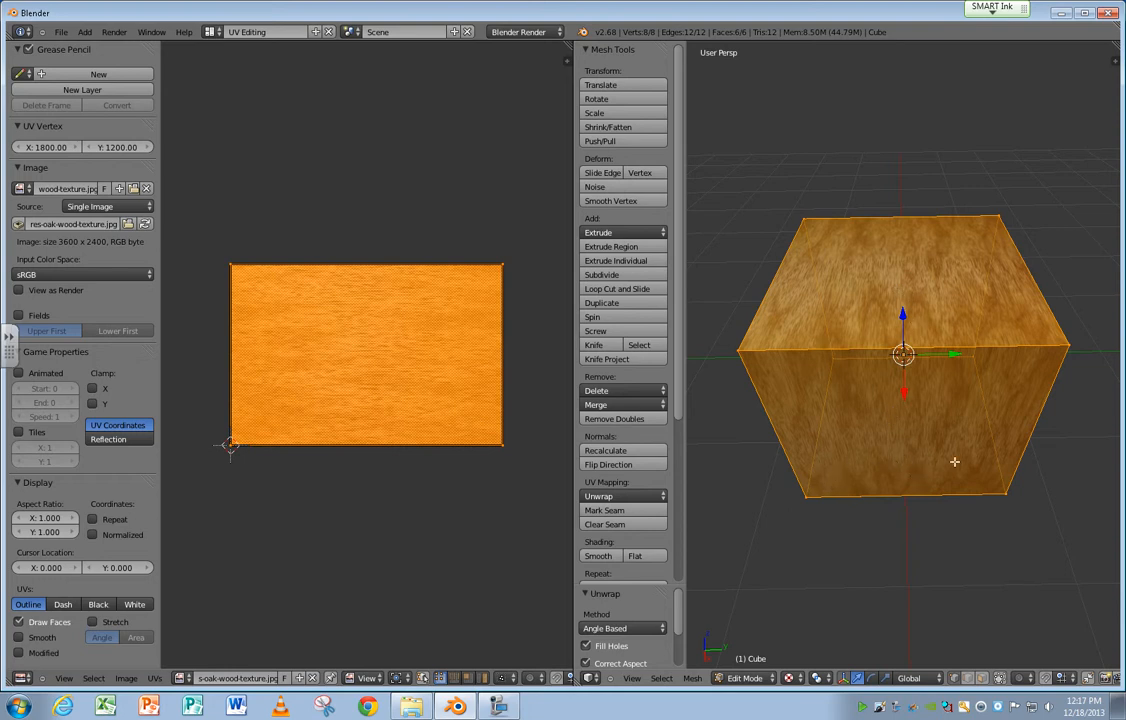
Select UV corner vertices of the unwrapped cube and move them by about X 0.039, Y 1.413.
right_click(504, 267)
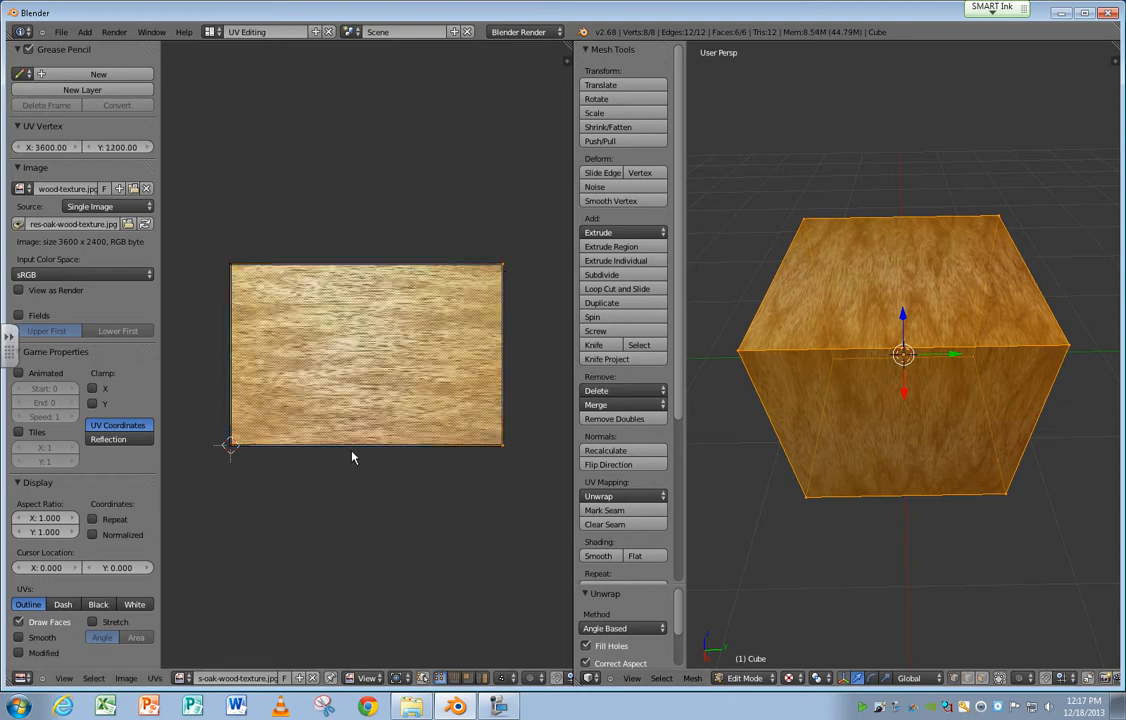
right_click(231, 447, "shift")
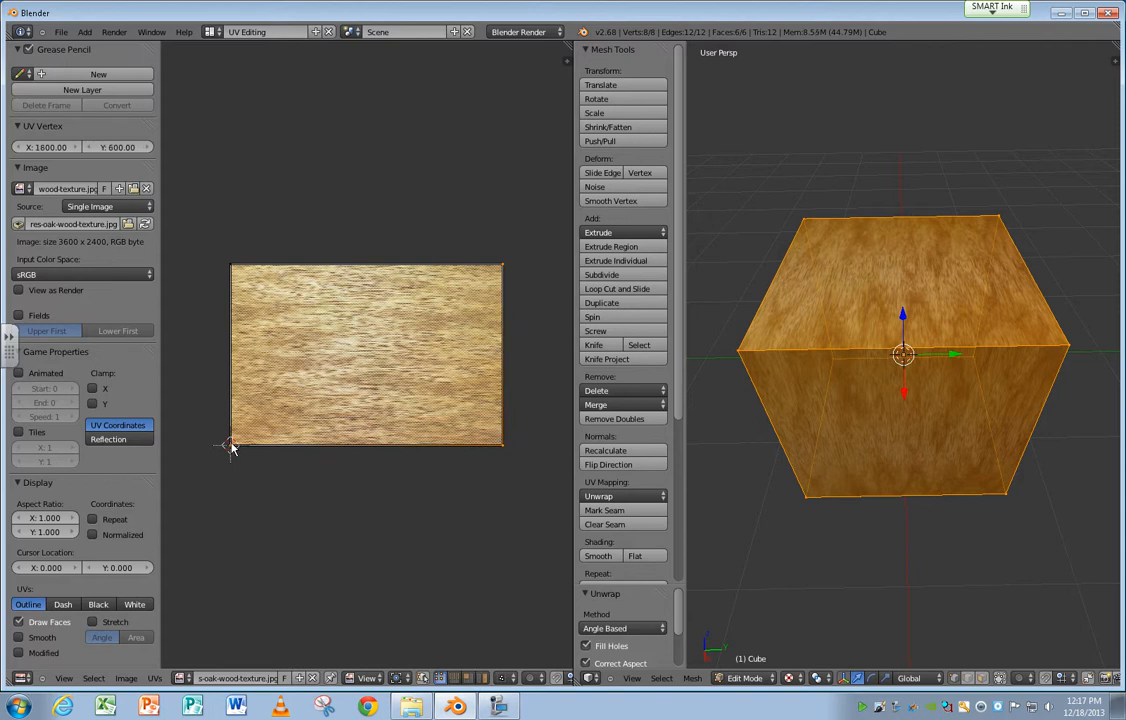
right_click(233, 267, "shift")
key("g")
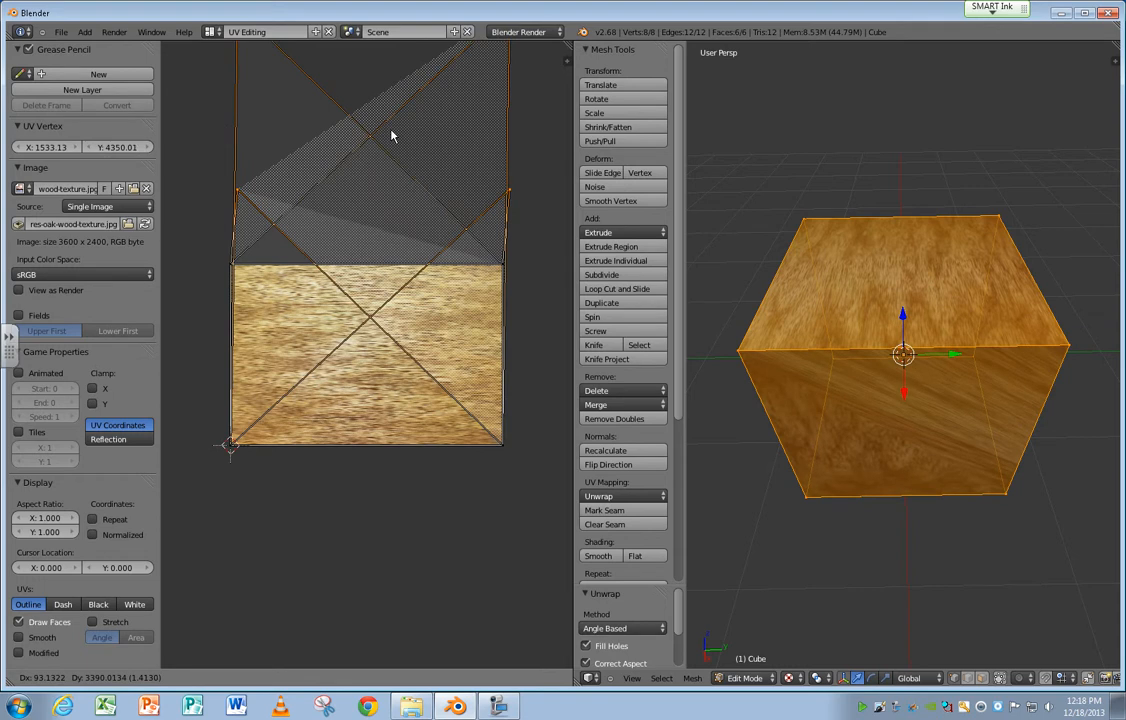
left_click(391, 135)
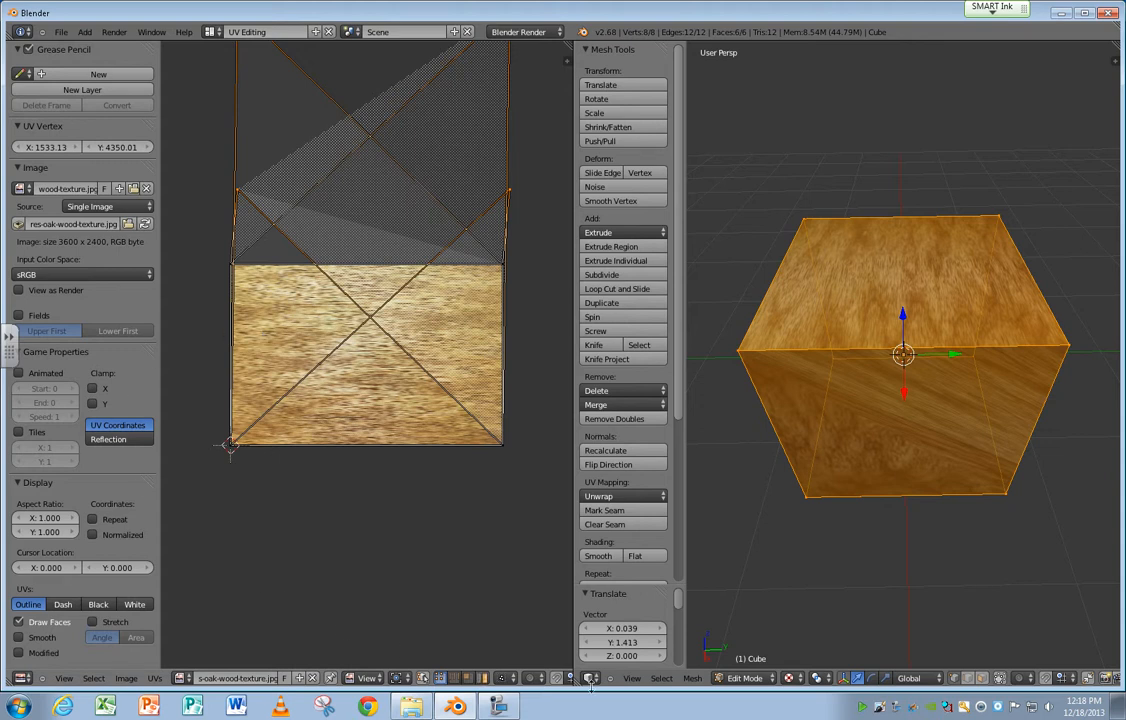
Reset the cube's UV mapping to discard the moved UV vertices.
left_click(692, 678)
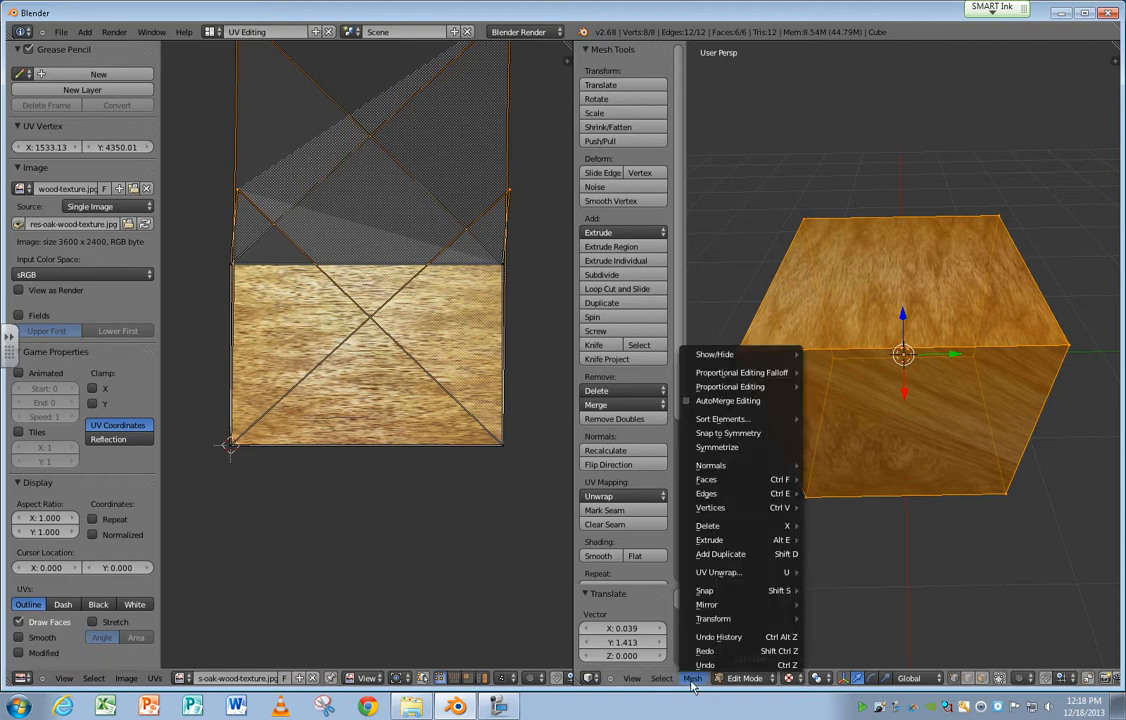
mouse_move(735, 572)
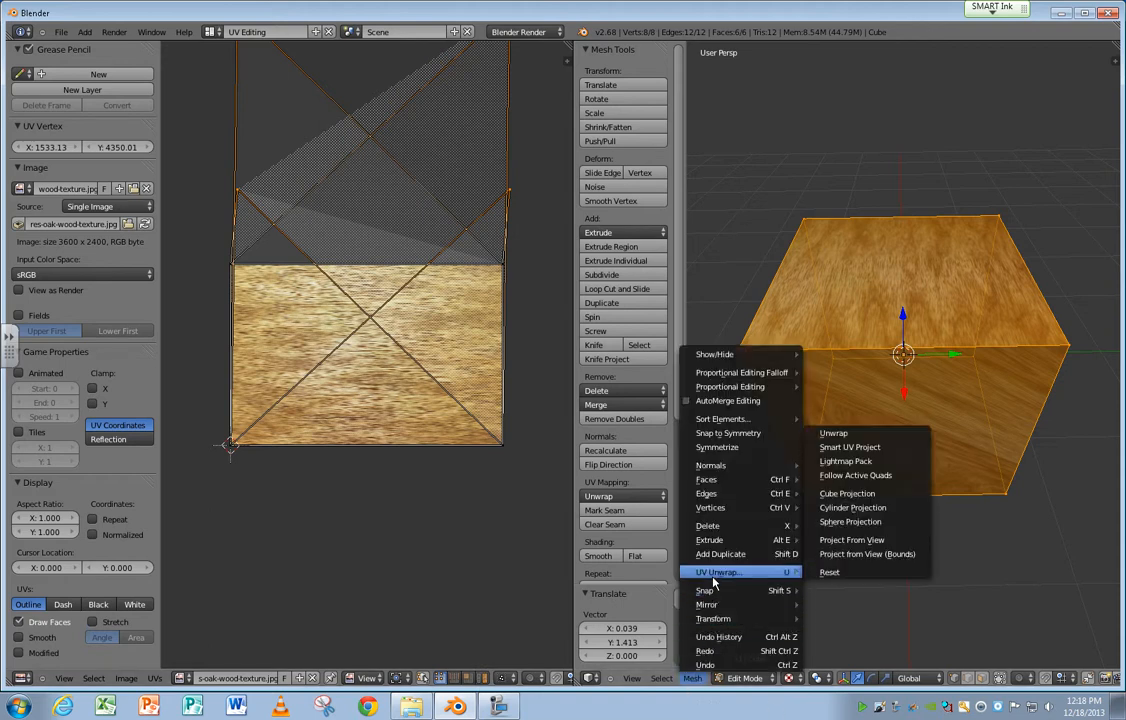
left_click(832, 572)
left_click(692, 679)
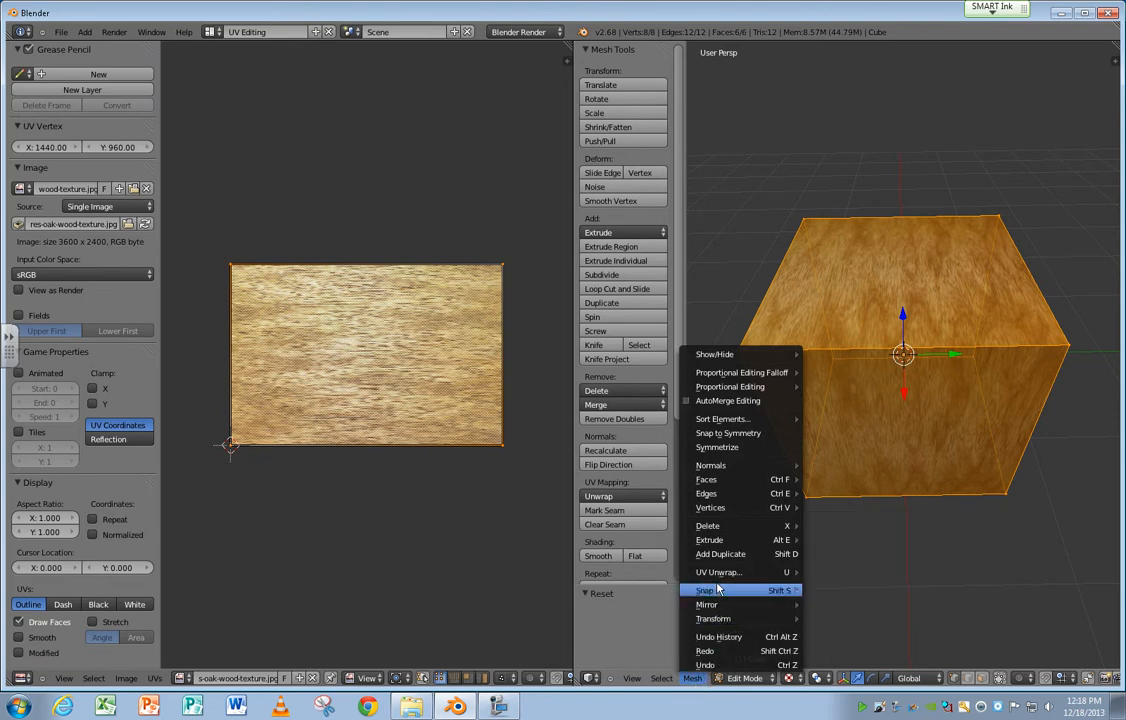
mouse_move(720, 574)
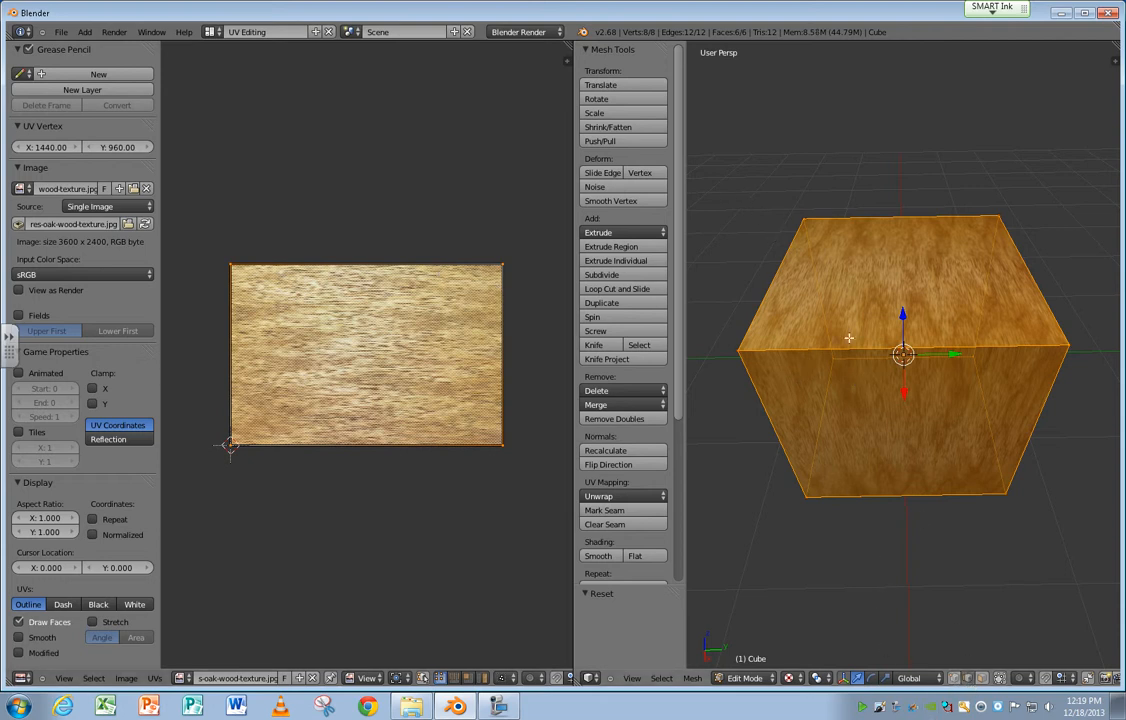
Select three edges bordering the cube's black, unlit side face and mark them as a seam.
right_click(778, 283)
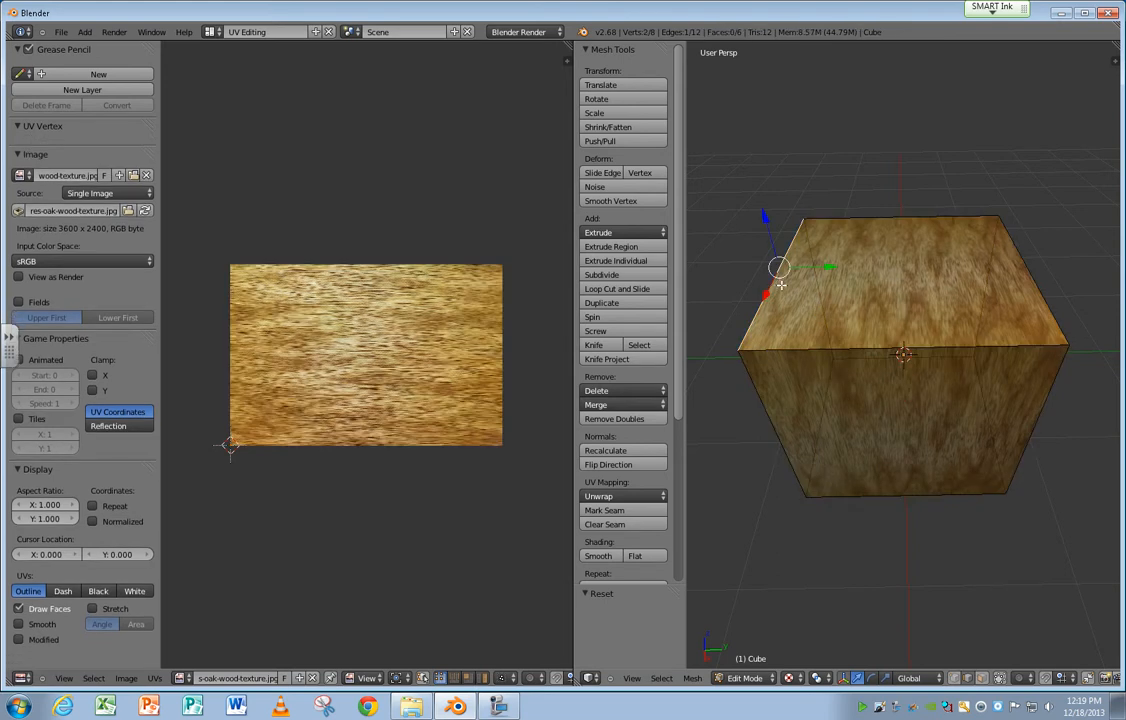
middle_click_drag(785, 204, 769, 73)
right_click(780, 98, "shift")
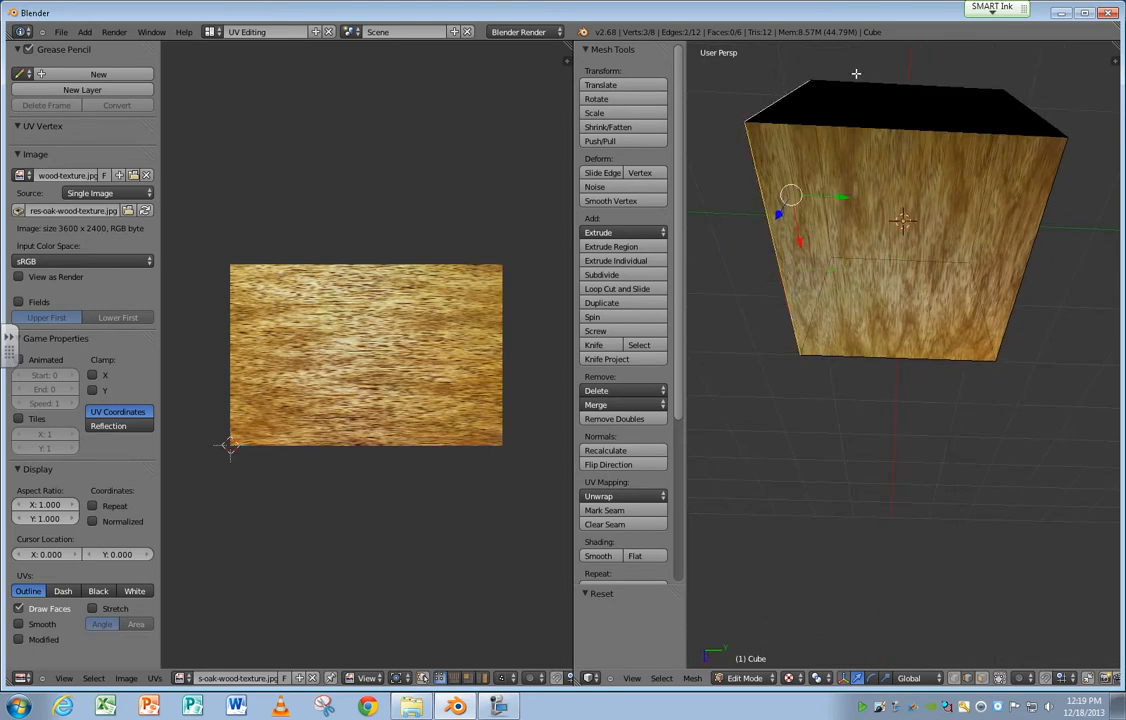
right_click(860, 82, "shift")
right_click(1028, 104, "shift")
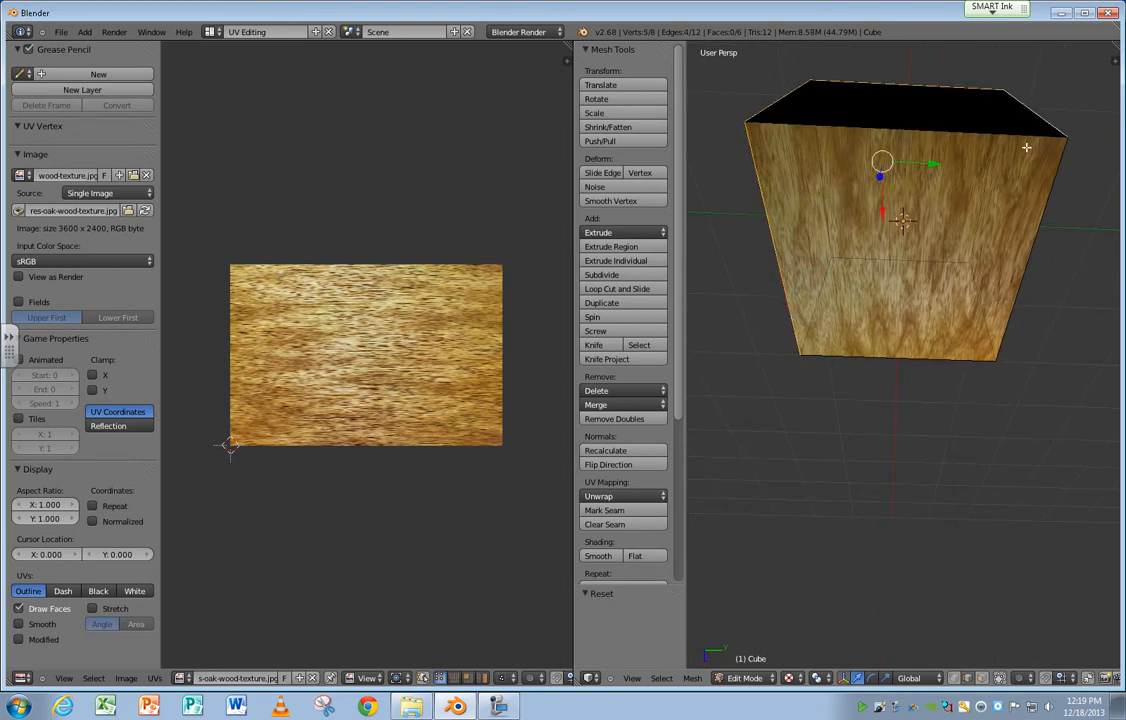
right_click(770, 228, "shift")
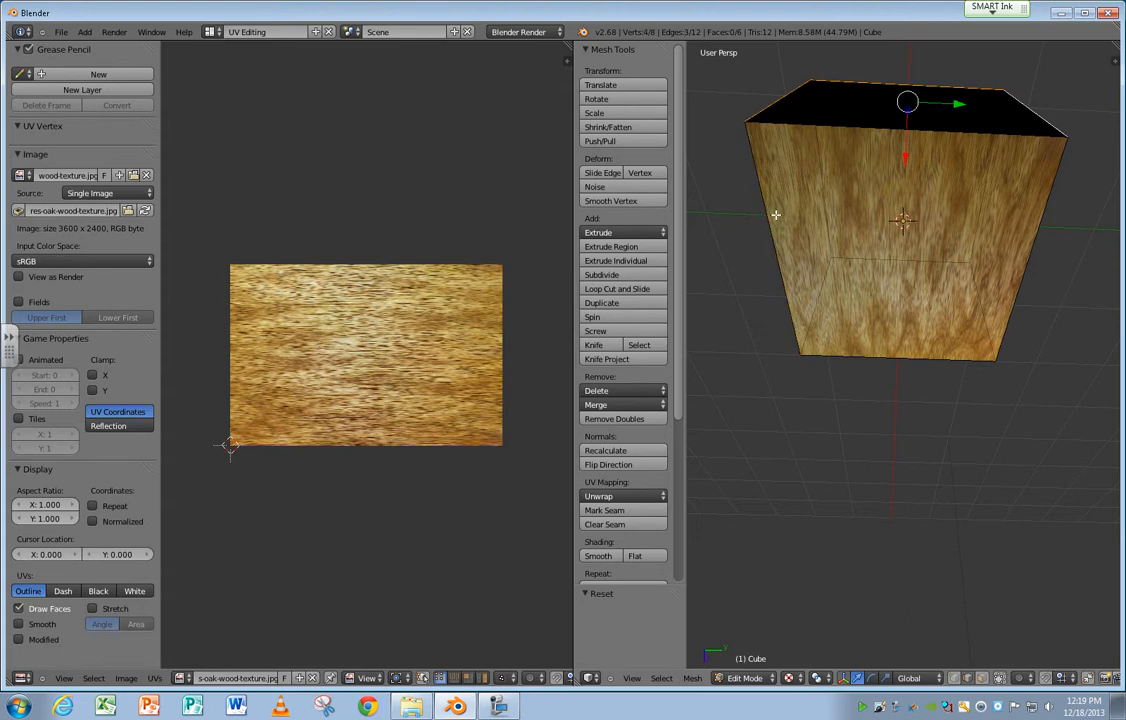
middle_click_drag(769, 214, 850, 255)
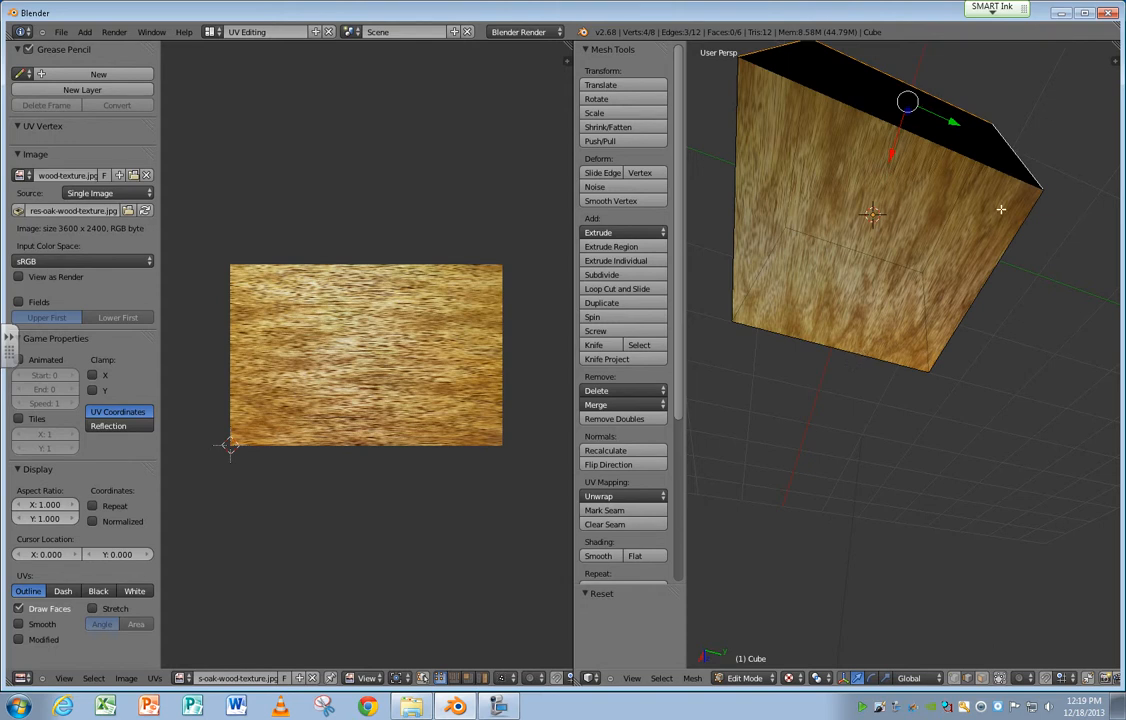
middle_click_drag(1013, 226, 965, 222)
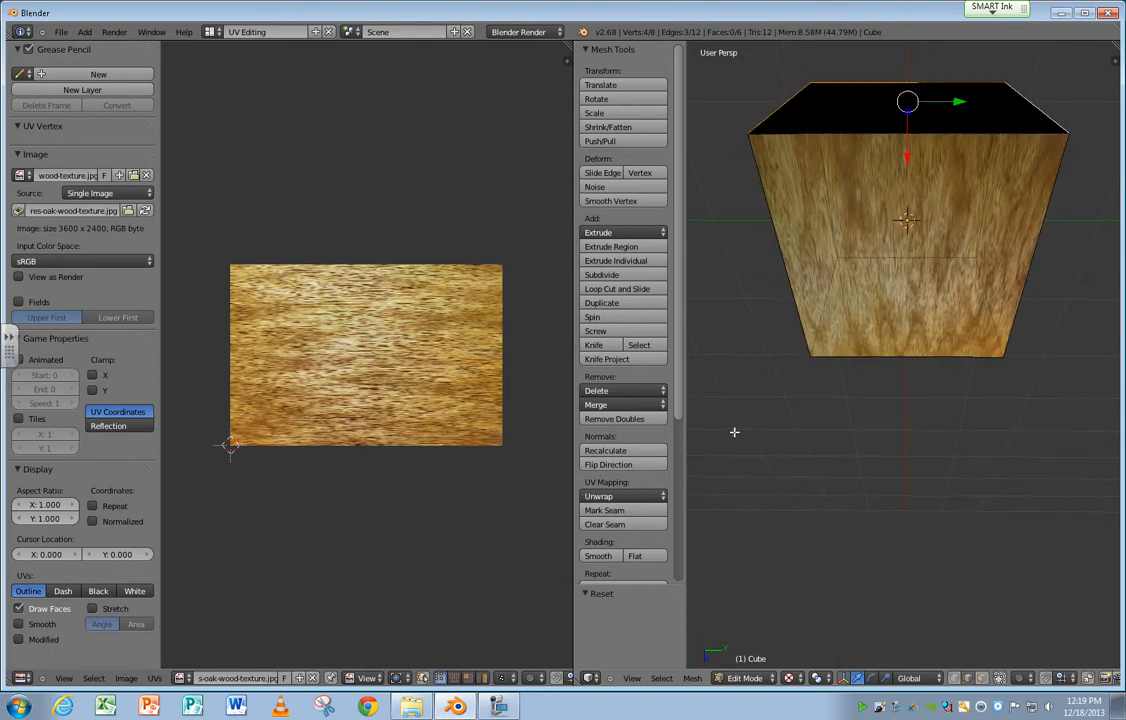
left_click(692, 678)
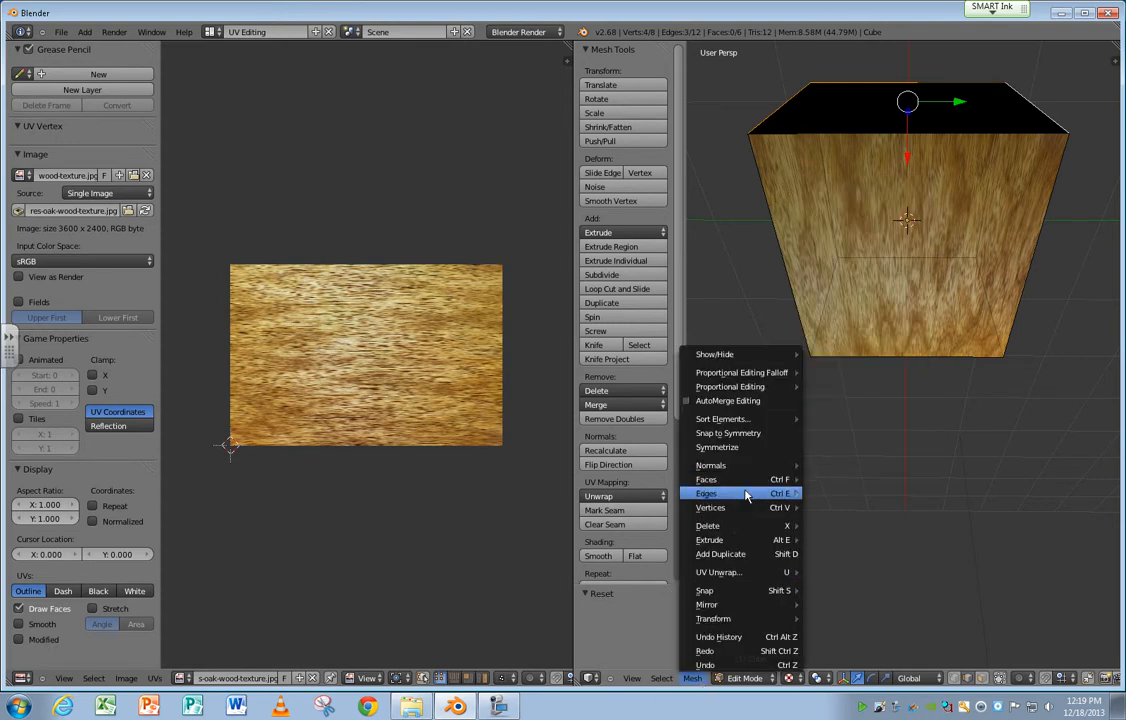
mouse_move(745, 493)
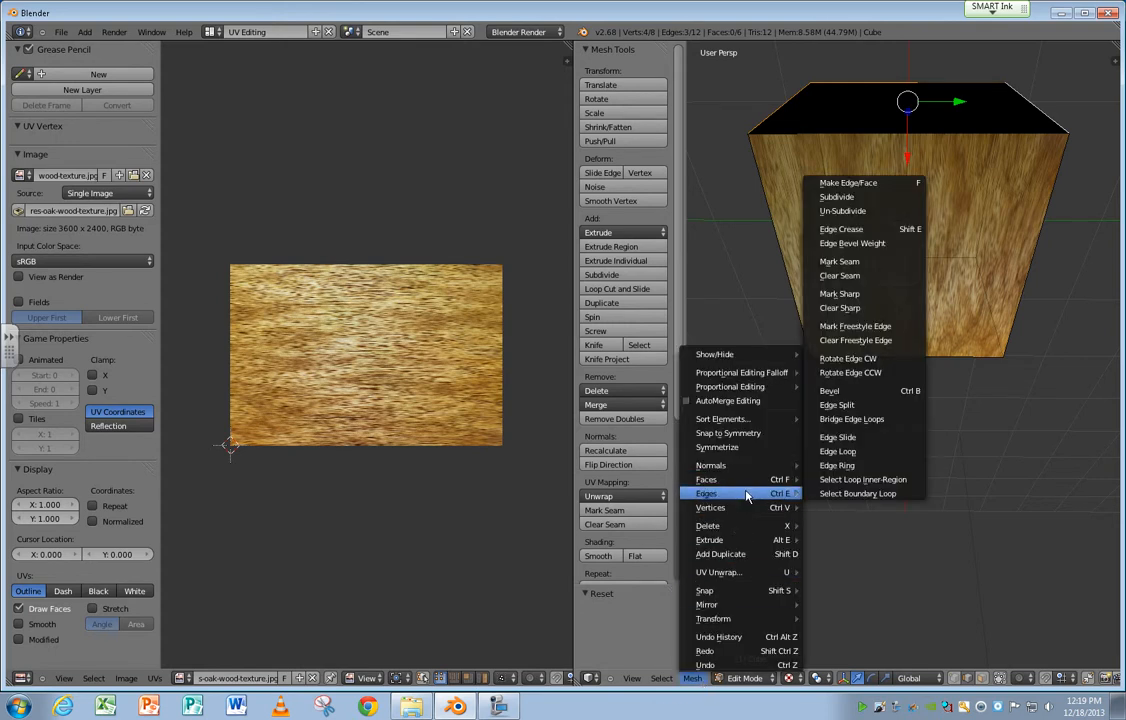
left_click(885, 262)
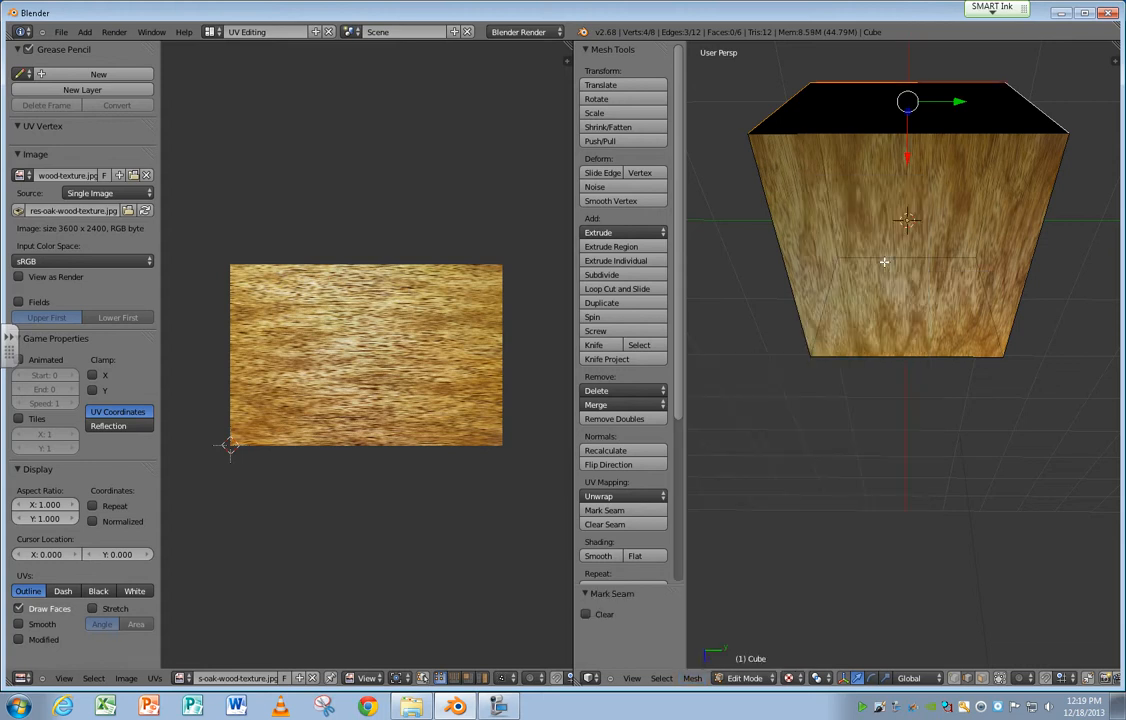
Clear the edge selection and select the whole cube again.
middle_click_drag(887, 378, 847, 344)
middle_click_drag(1050, 286, 967, 274)
key("a")
key("a")
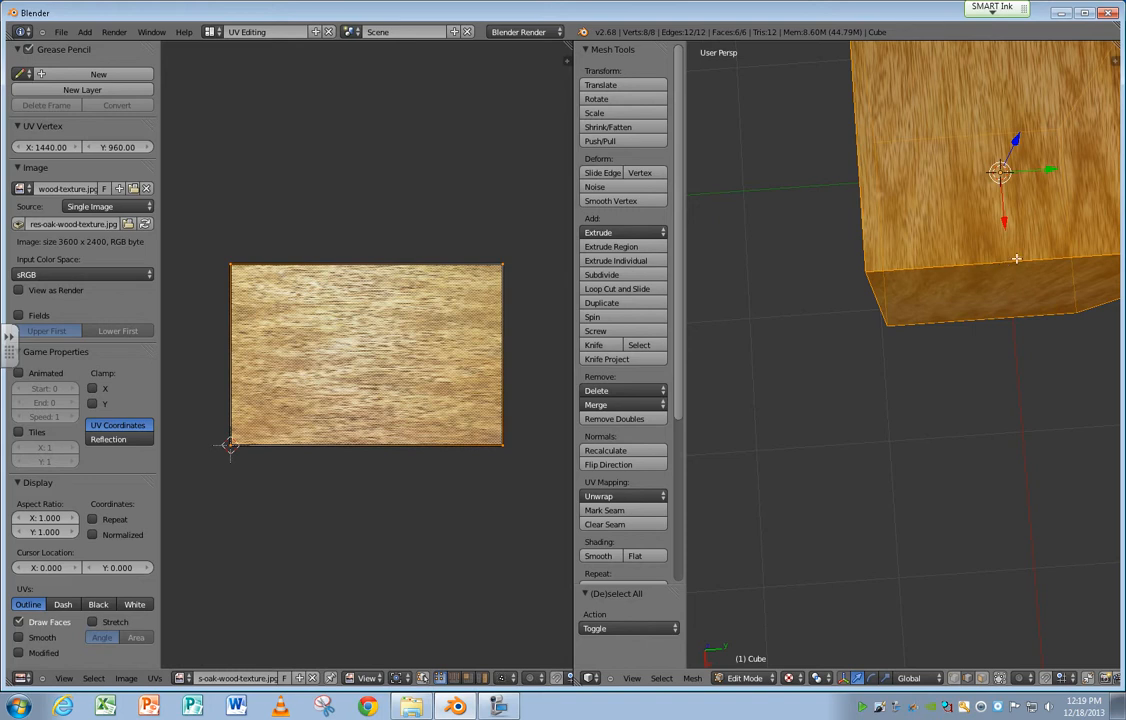
middle_click_drag(1005, 264, 865, 352)
scroll(855, 320, "down", 3)
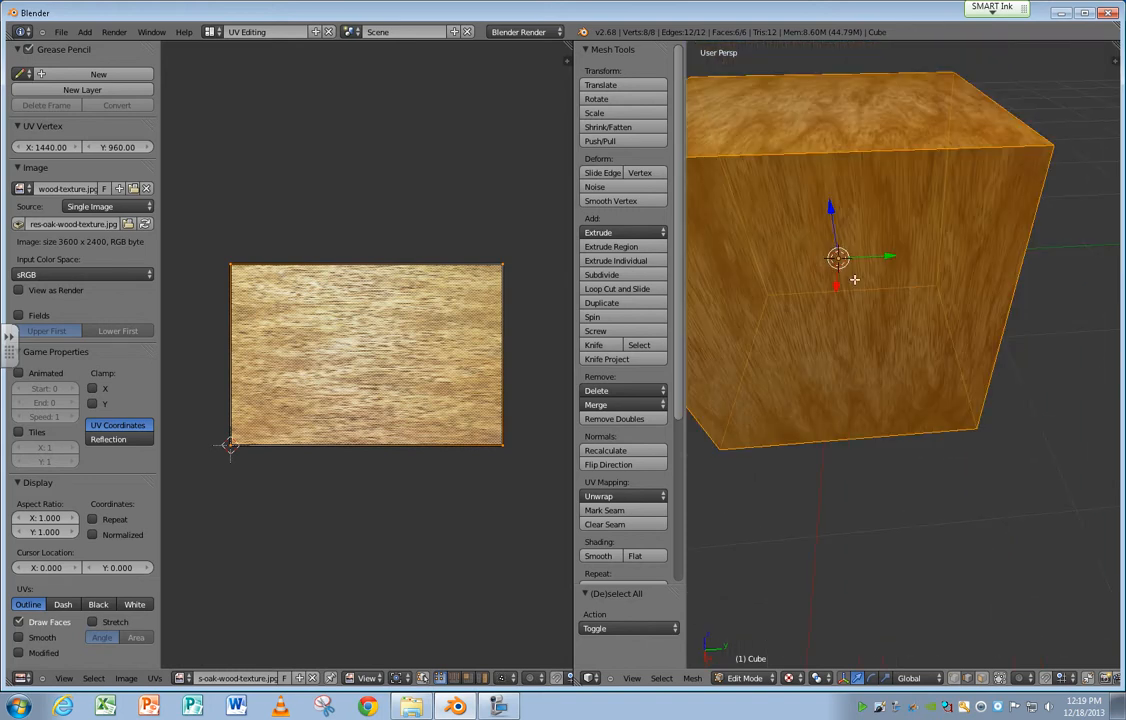
middle_click_drag(855, 280, 655, 40)
Change the screen layout to Default and bring the textured cube into close view.
left_click(207, 36)
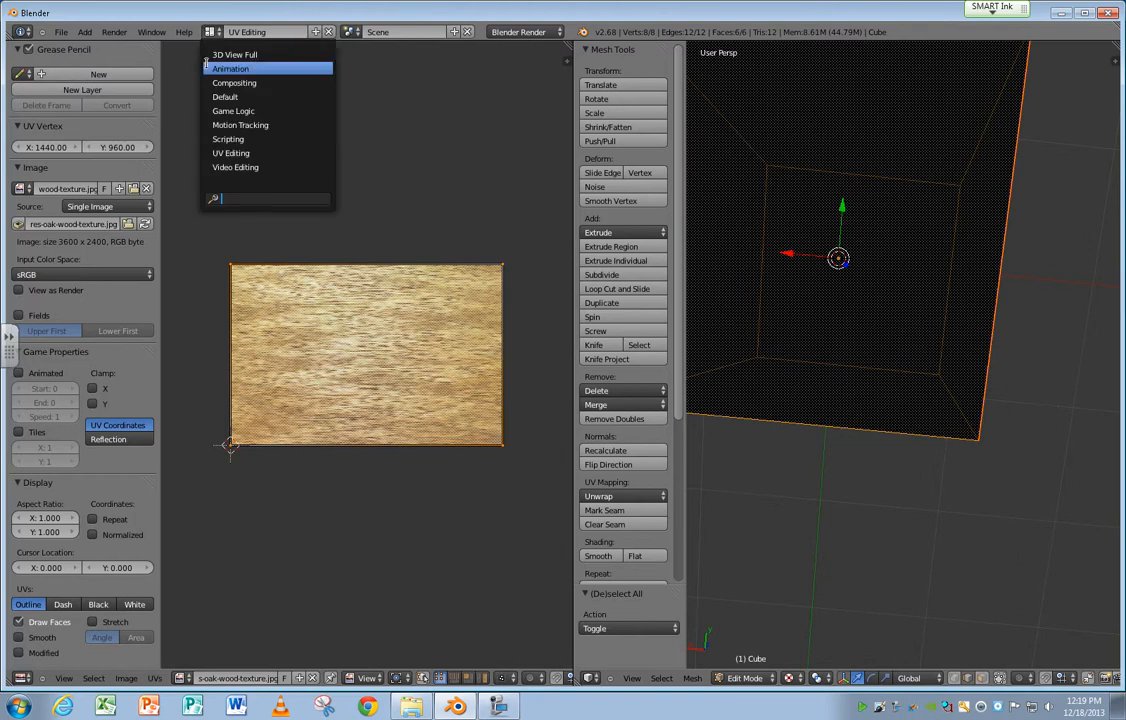
left_click(222, 70)
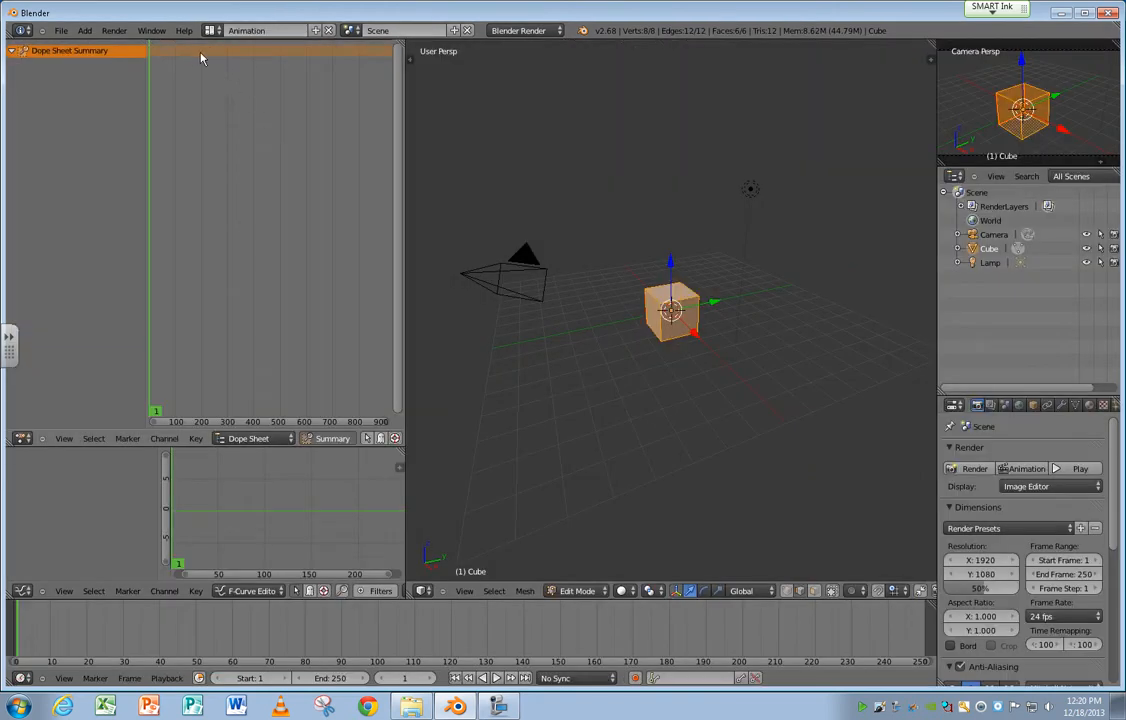
left_click(209, 31)
left_click(224, 95)
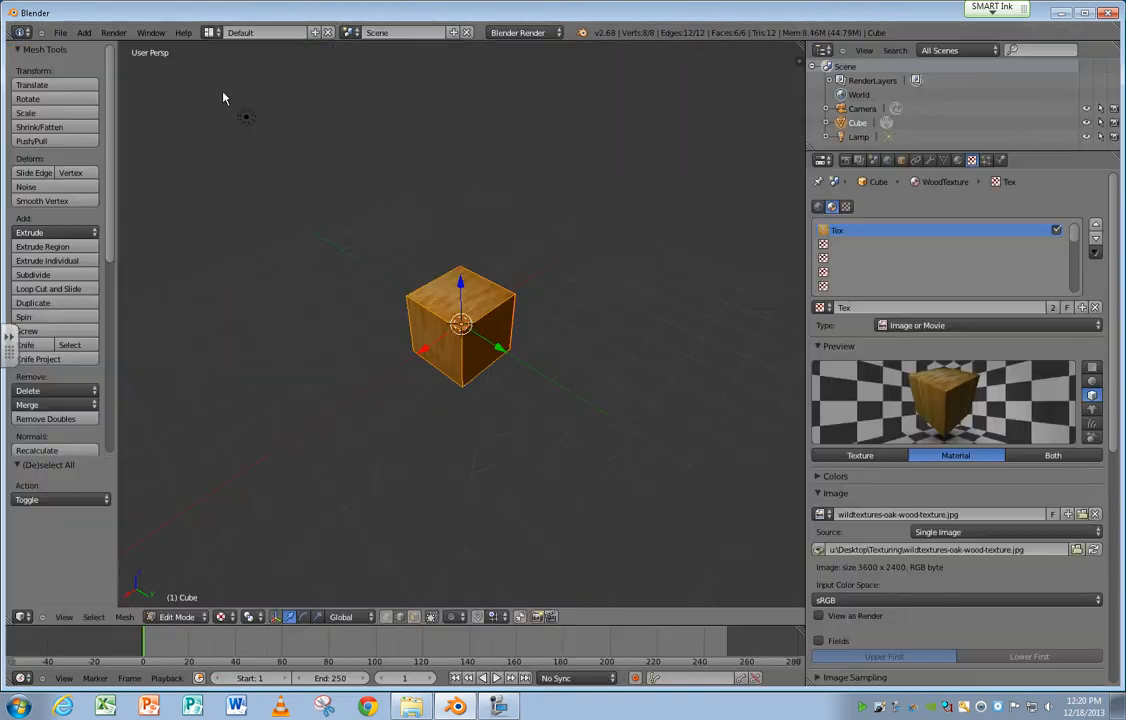
scroll(470, 325, "up", 4)
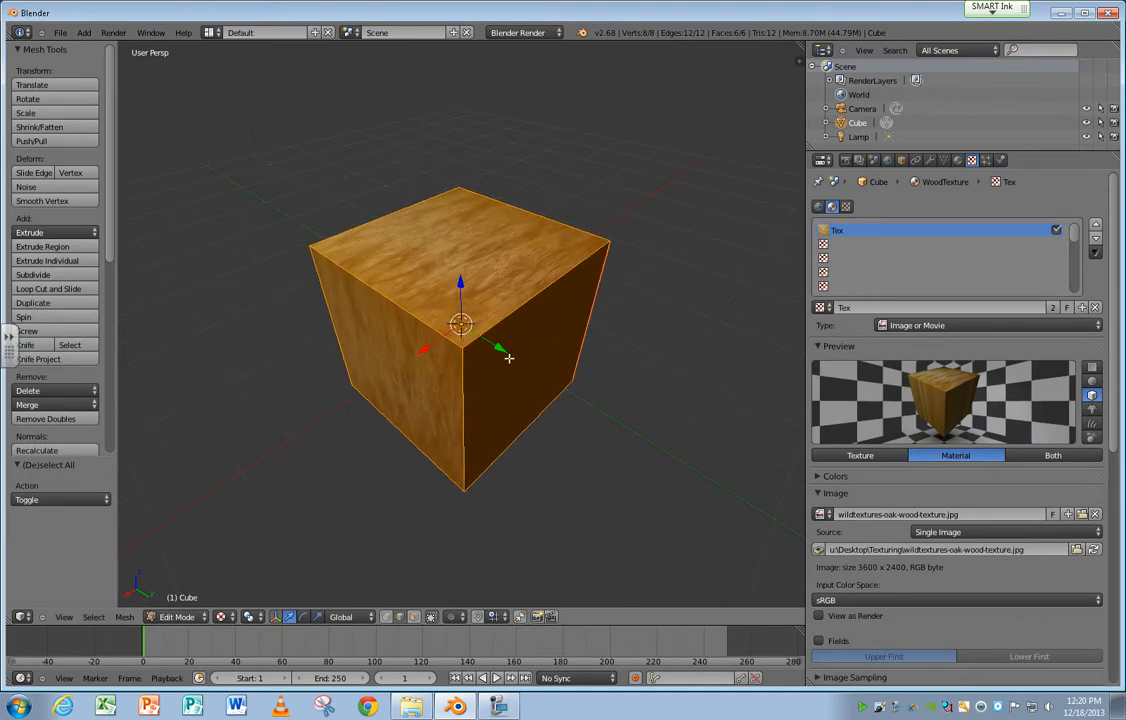
middle_click_drag(508, 357, 460, 352)
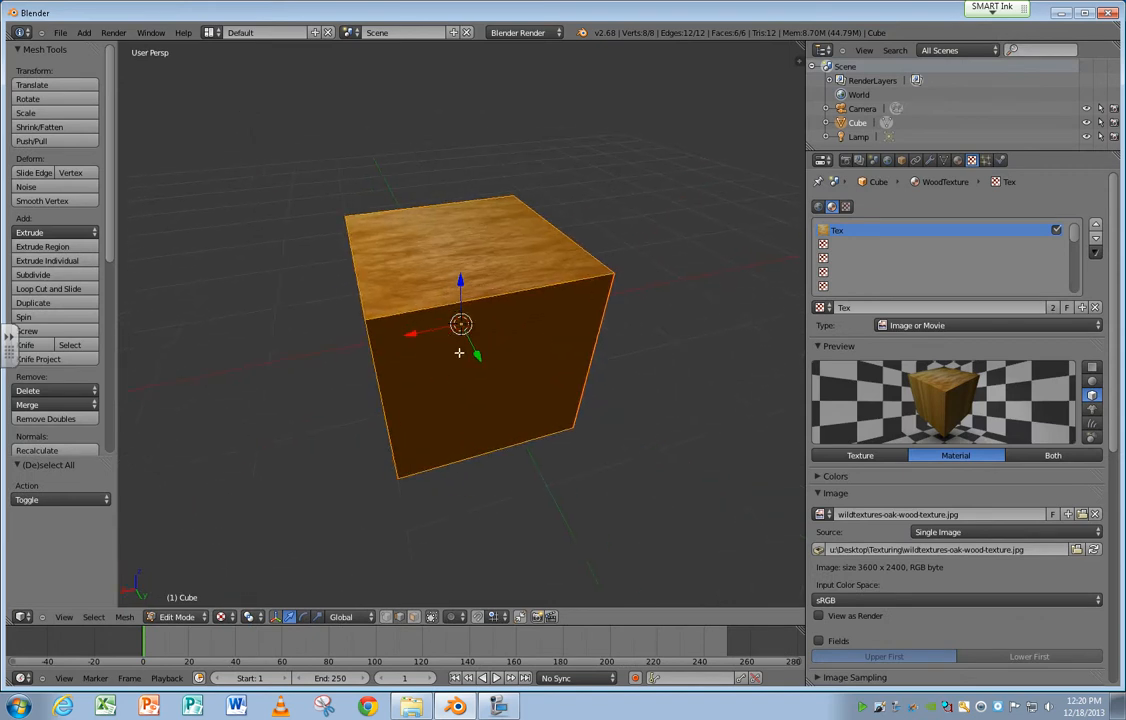
Set the viewport shading of the Default layout to Solid.
left_click(222, 616)
left_click(240, 572)
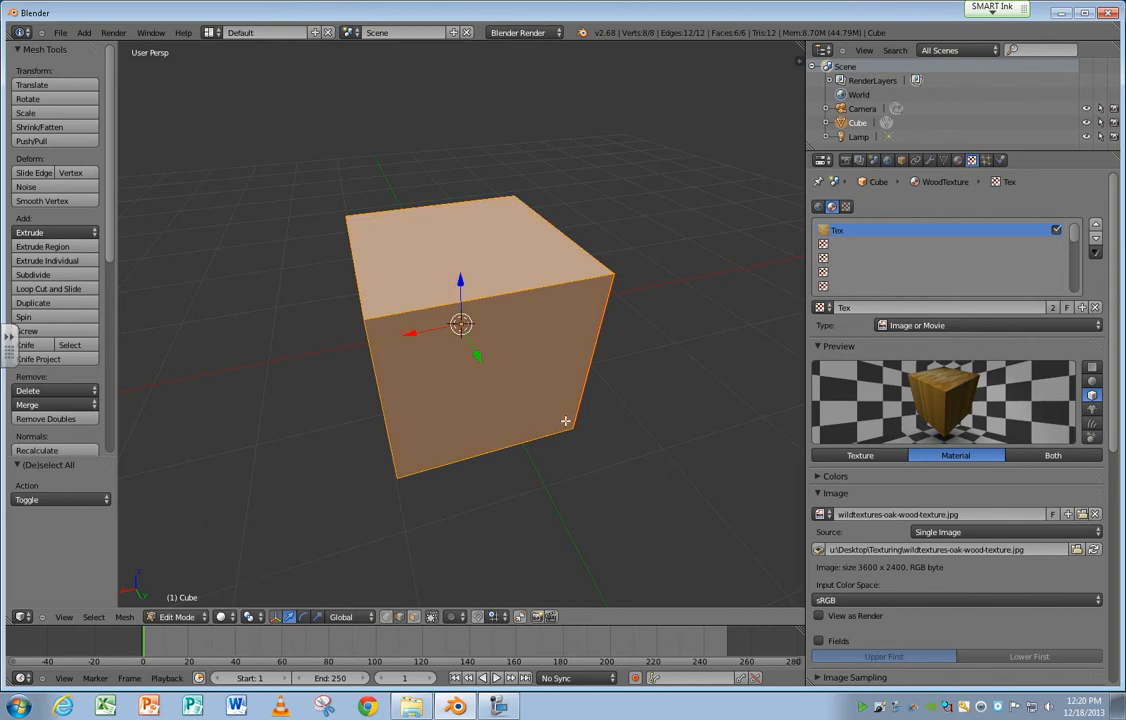
mouse_move(563, 412)
middle_mouse_down()
mouse_move(440, 485)
mouse_move(420, 402)
middle_mouse_up()
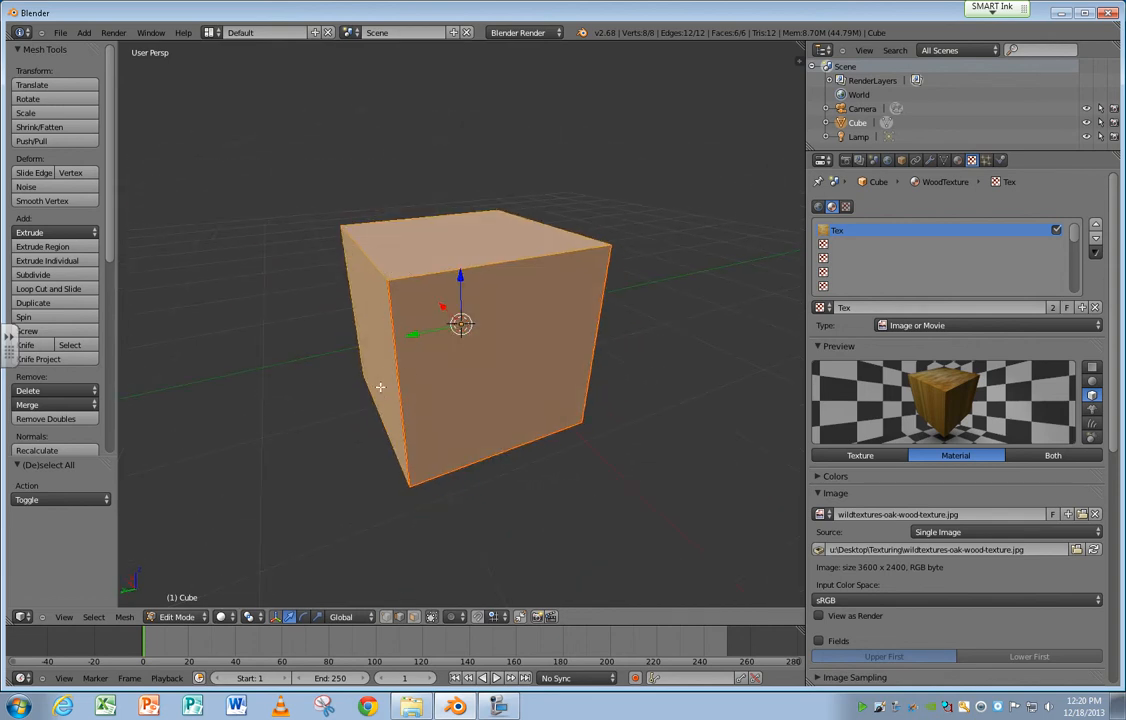
Select the lower edge and both vertical edges of the light grey side face and mark them as a seam.
middle_click_drag(336, 342, 427, 430)
right_click(427, 446)
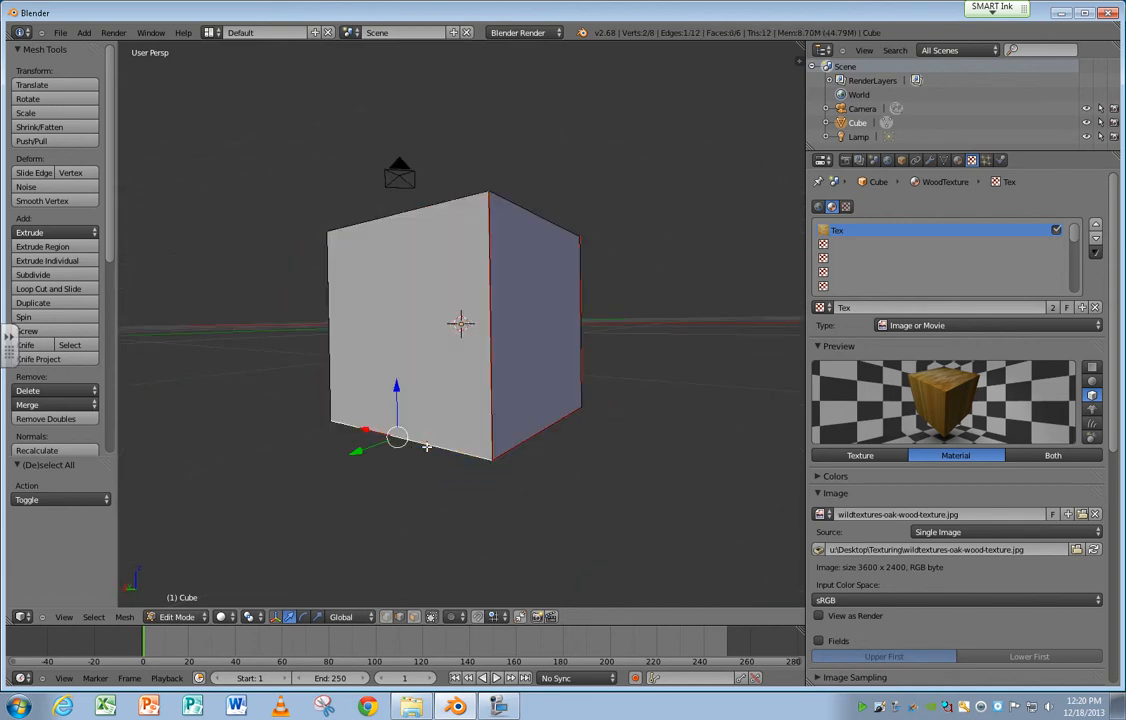
right_click(329, 340, "shift")
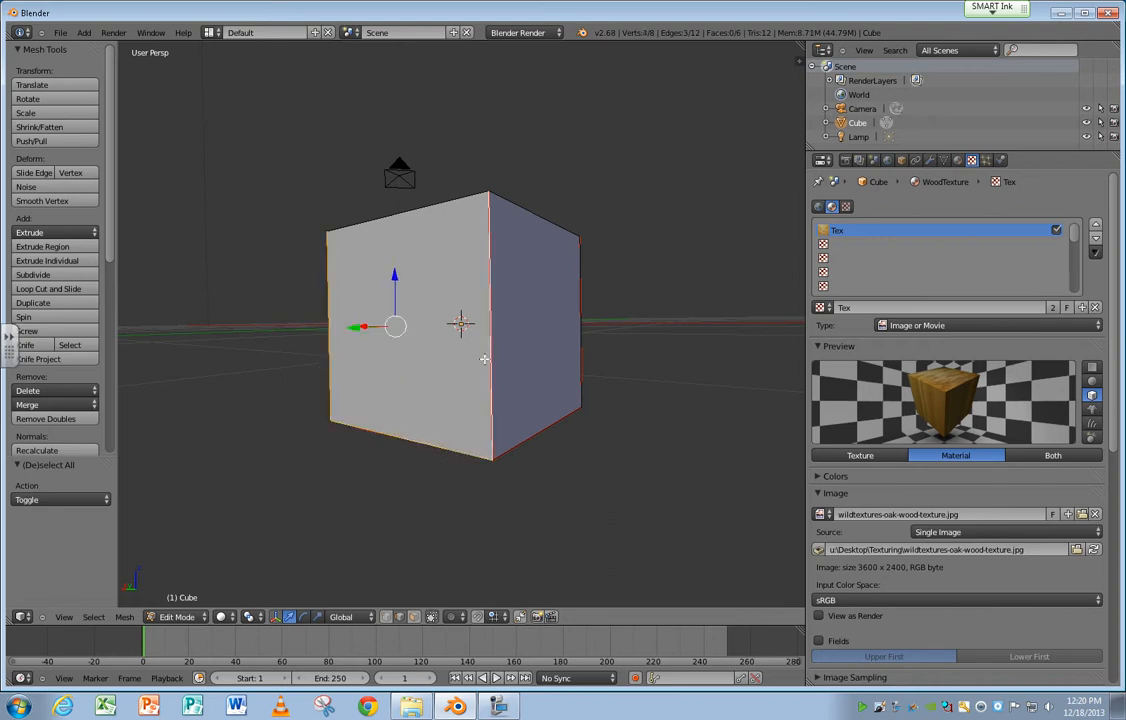
left_click(124, 616)
mouse_move(190, 441)
left_click(122, 616)
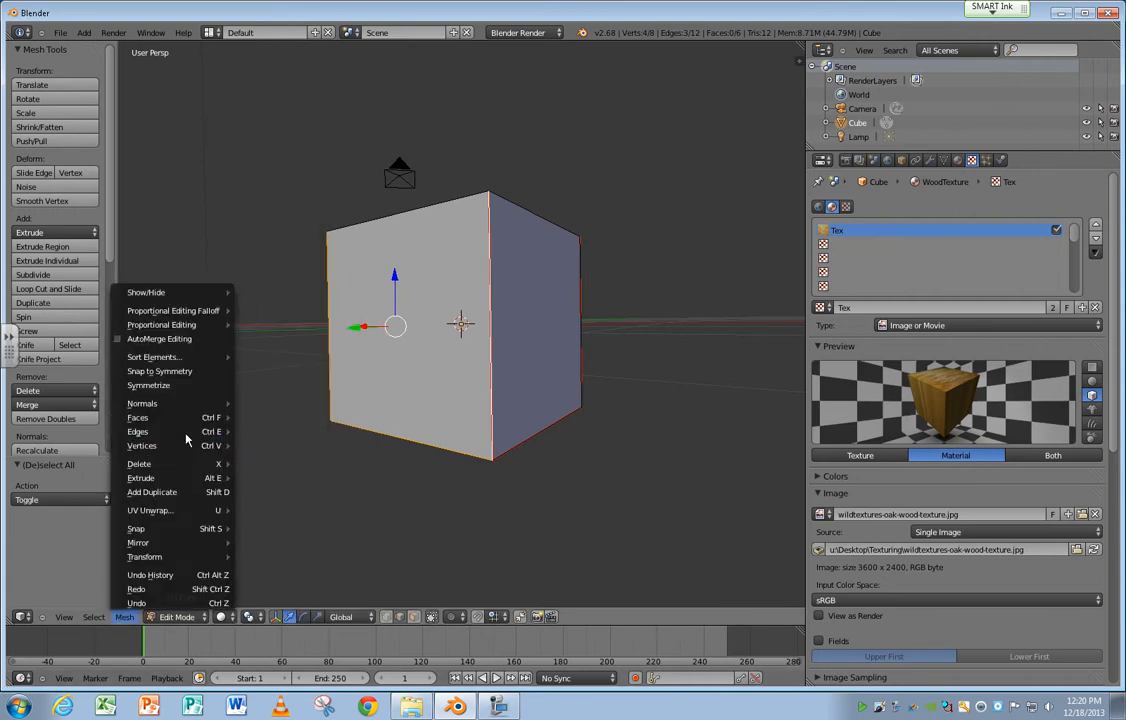
mouse_move(190, 431)
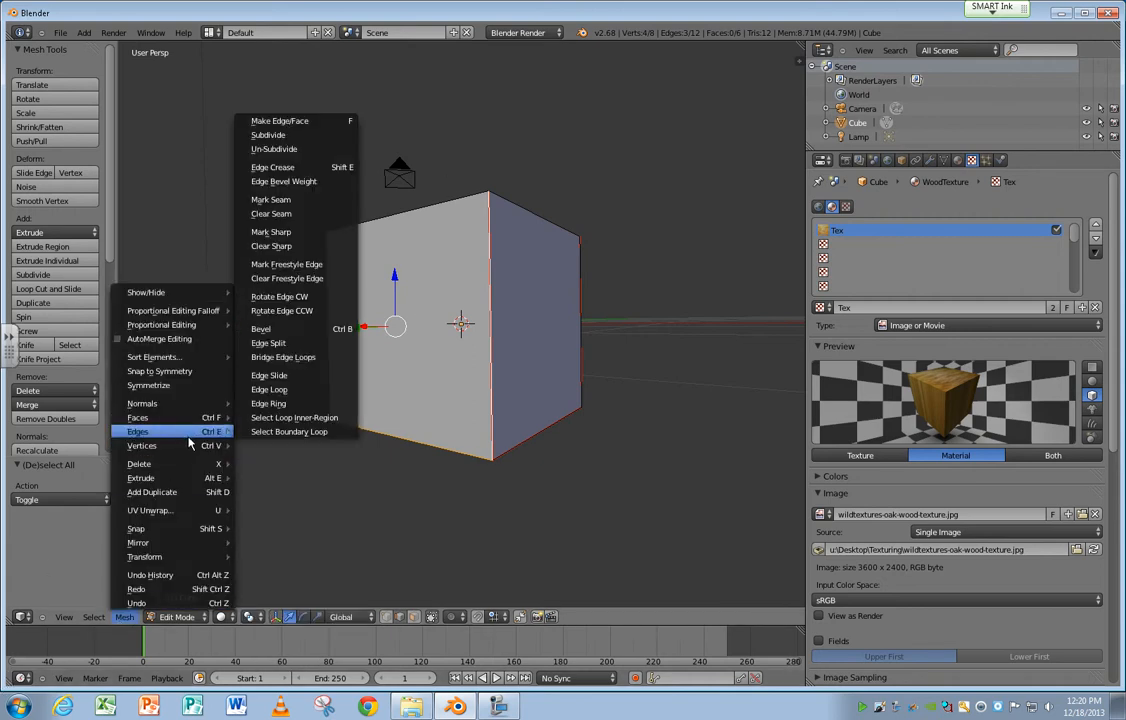
left_click(315, 199)
Select the lower edge and both vertical edges of the adjacent bluish side face and mark them as a seam.
middle_click_drag(611, 387, 482, 397)
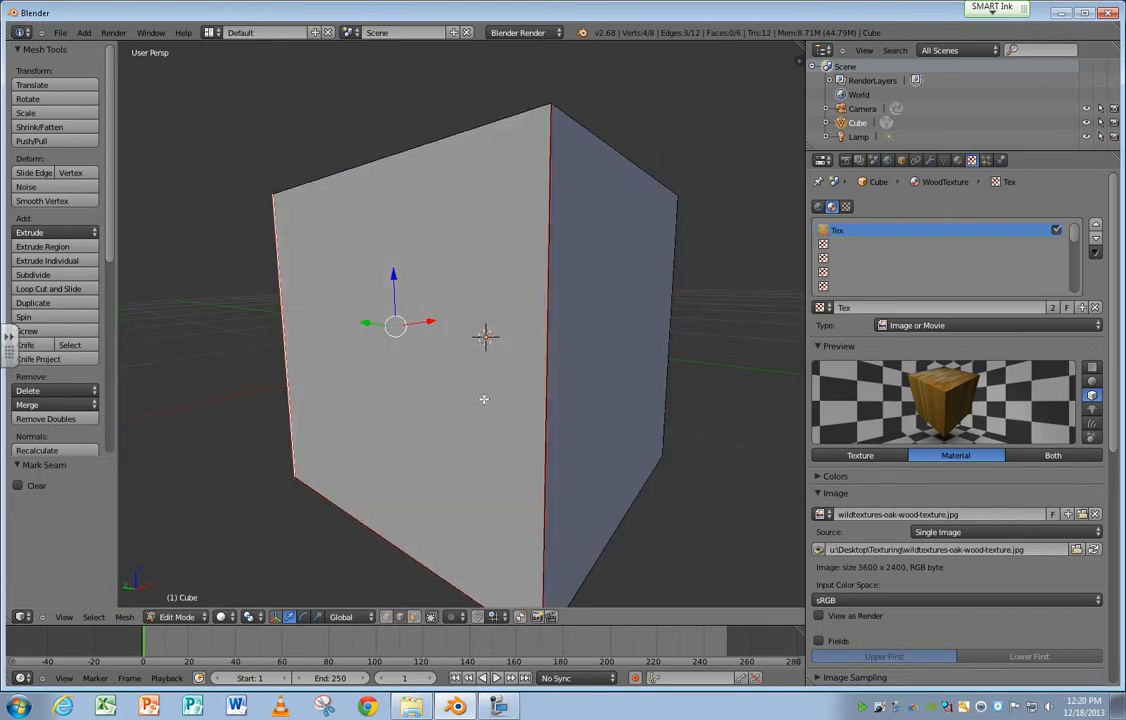
right_click(547, 382)
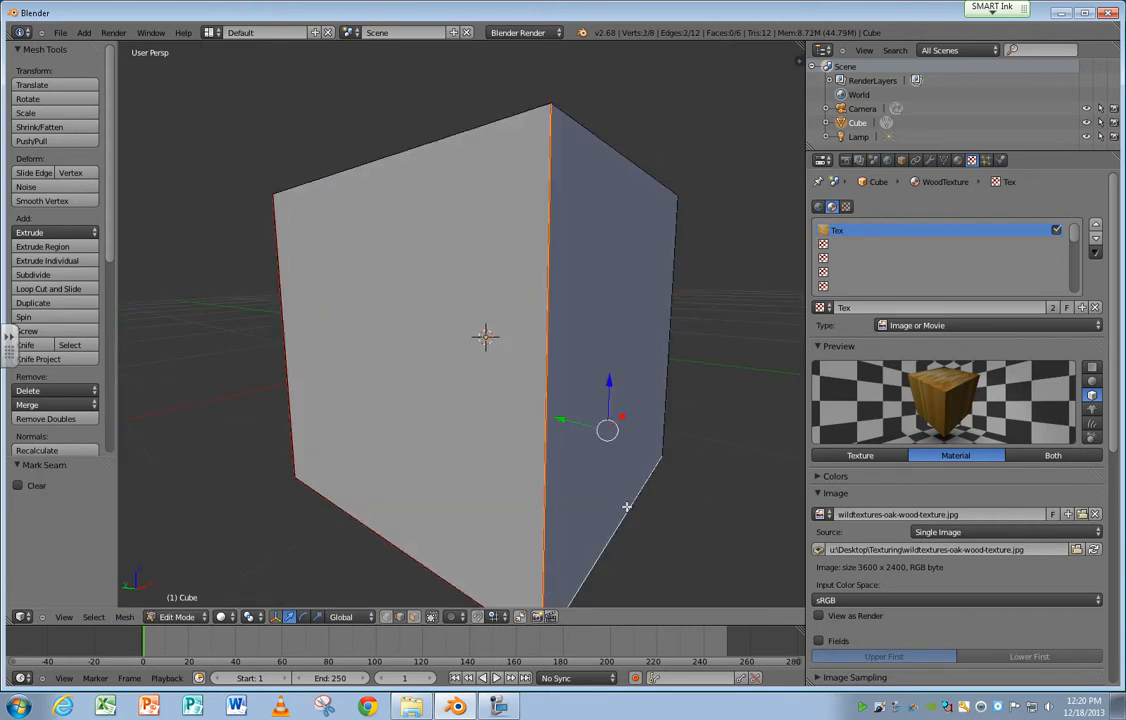
right_click(663, 414, "shift")
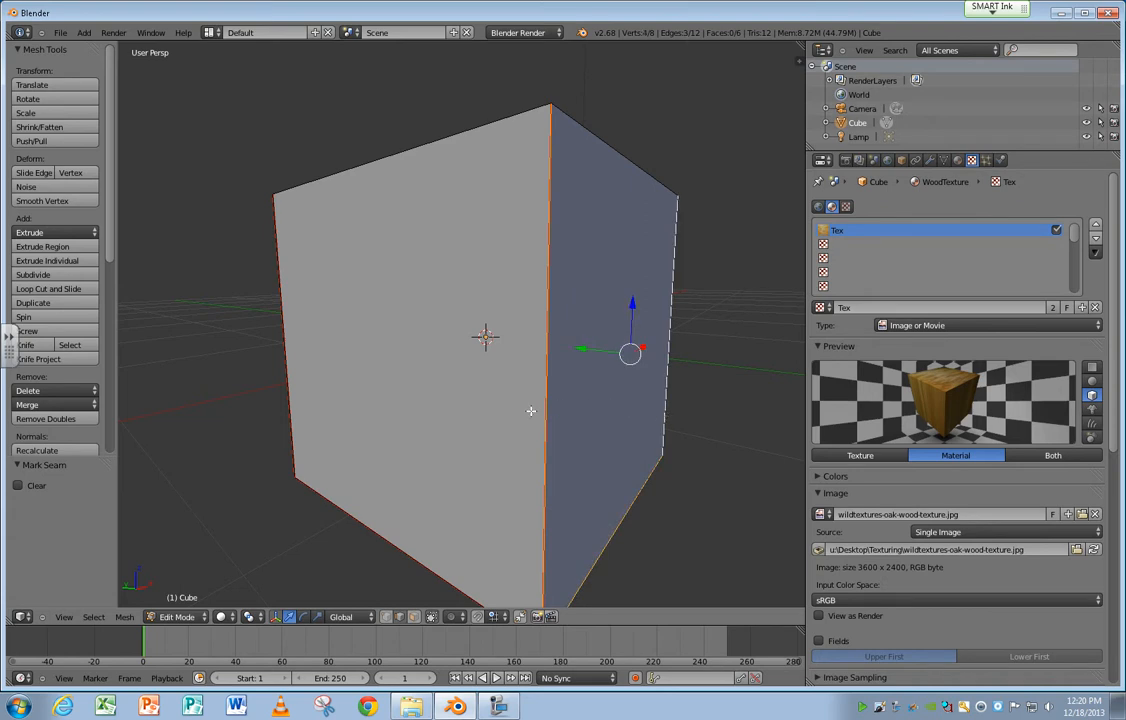
left_click(126, 617)
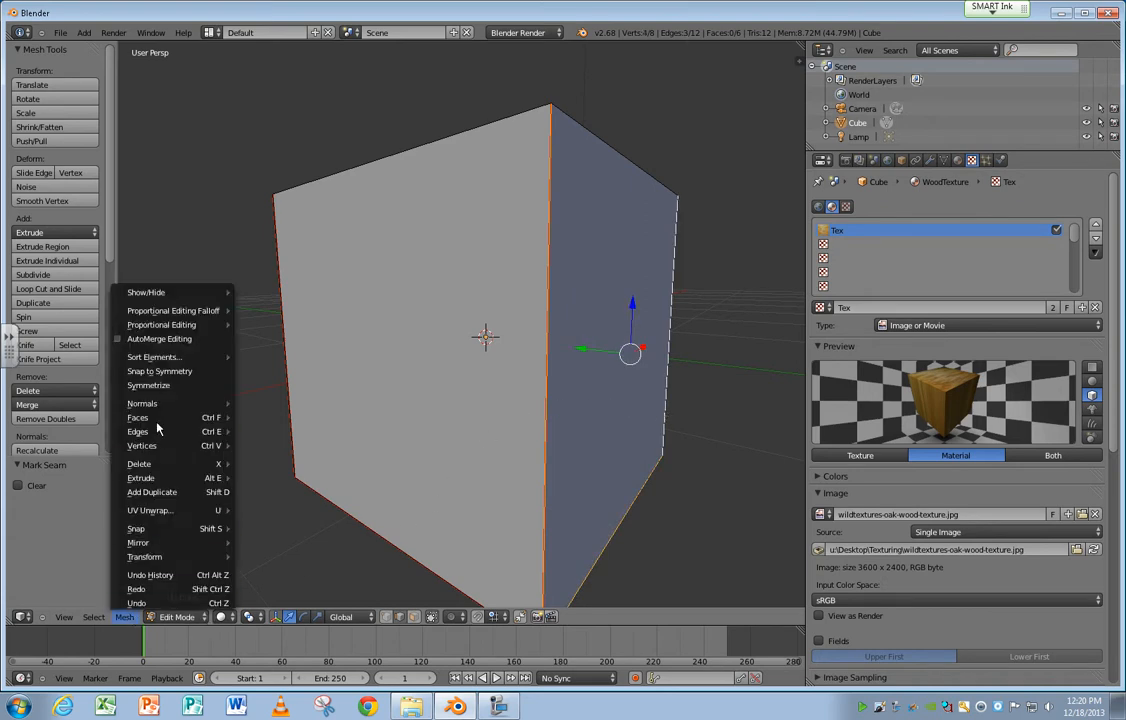
mouse_move(150, 417)
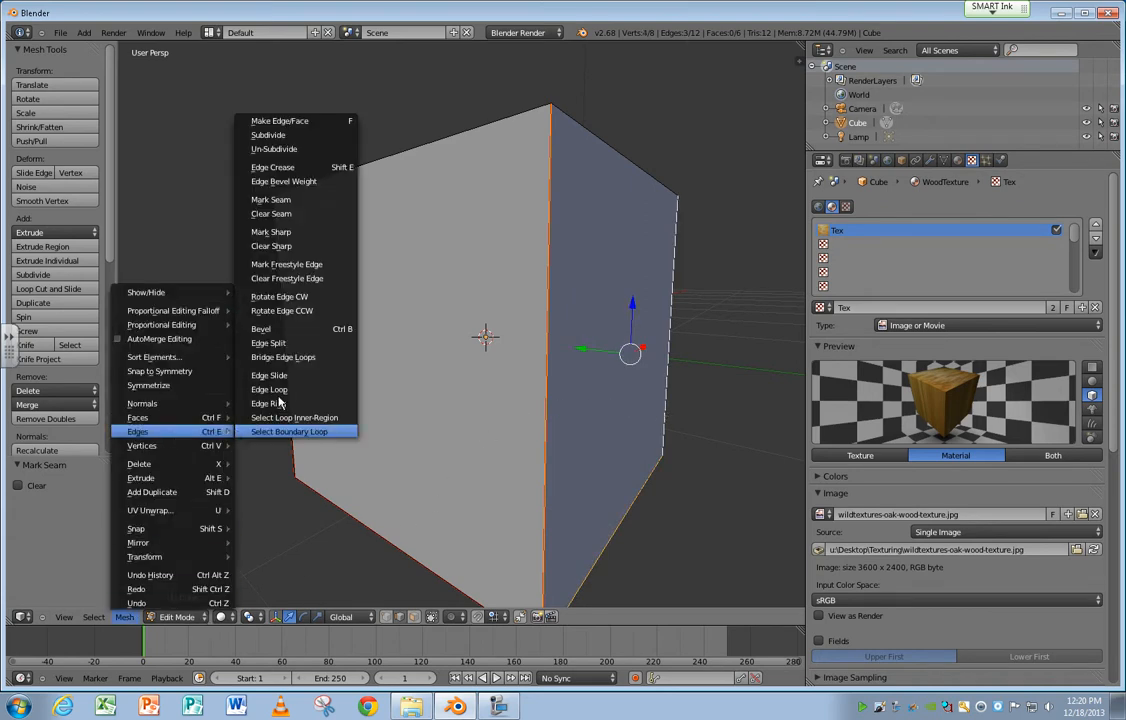
left_click(273, 199)
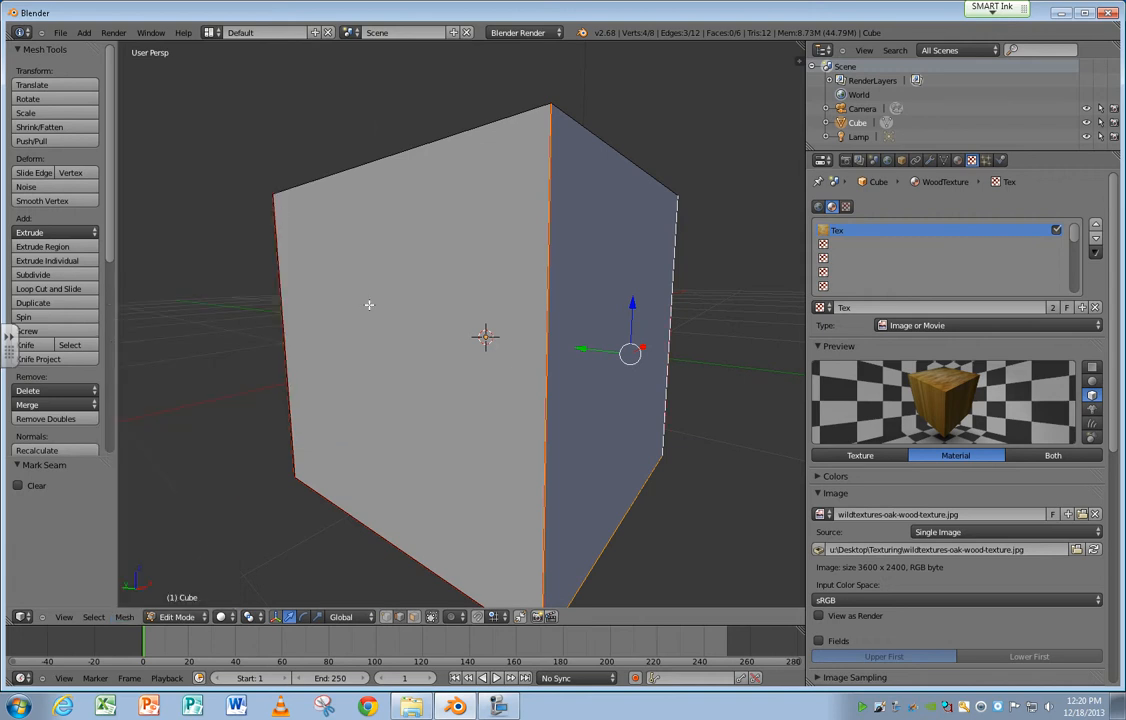
Change the screen layout to UV Editing and select the whole cube.
scroll(417, 305, "down", 3)
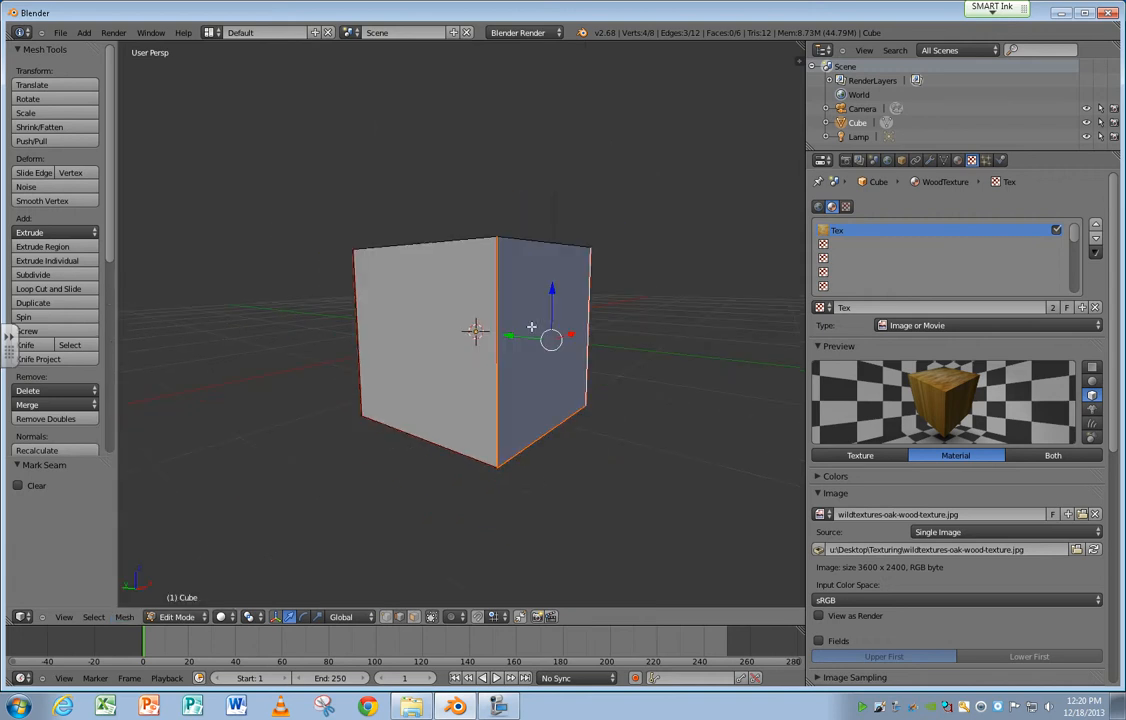
left_click(208, 32)
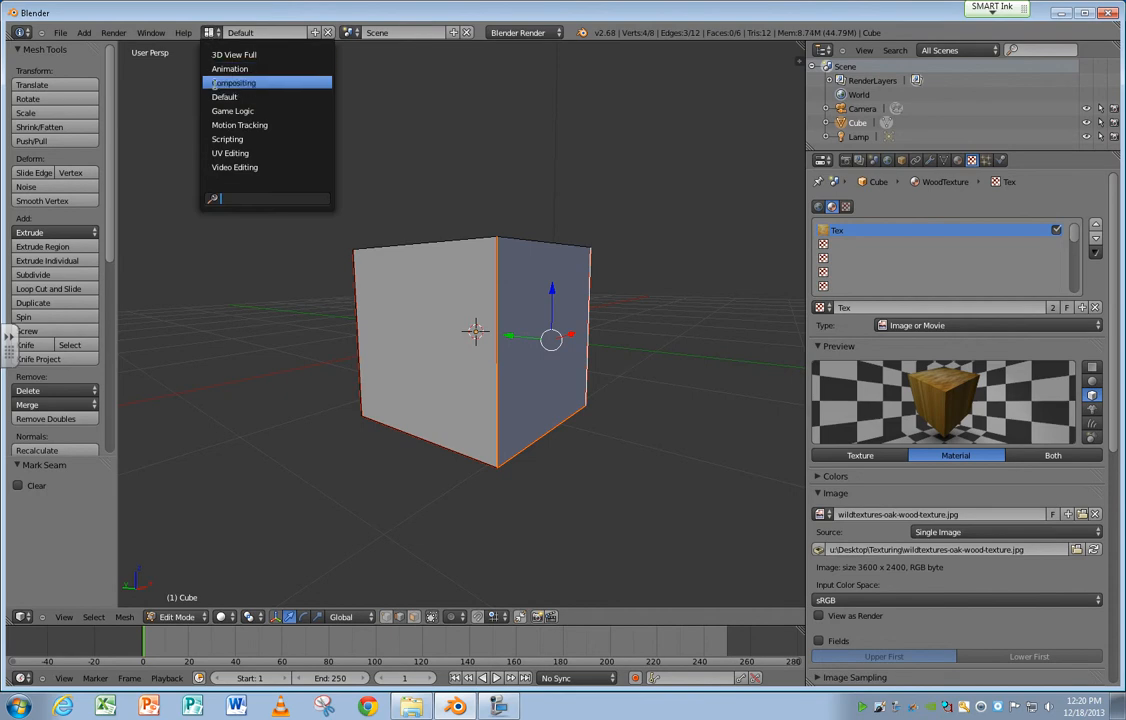
left_click(233, 152)
scroll(945, 292, "down", 4)
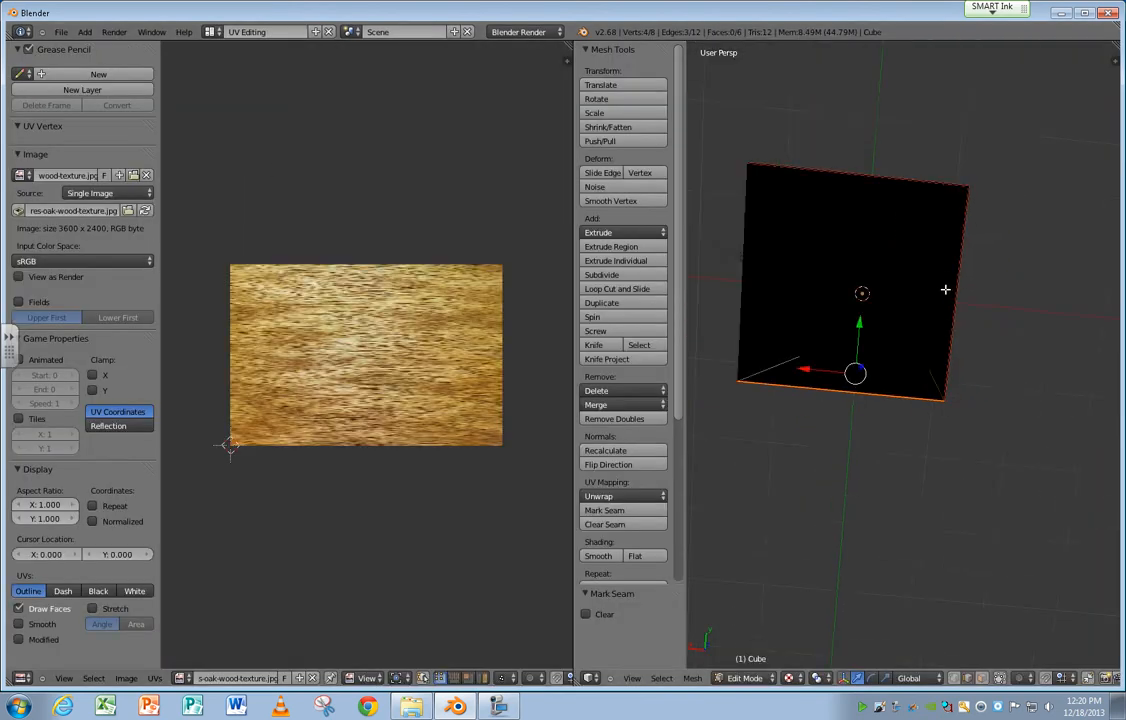
middle_click_drag(831, 371, 860, 300)
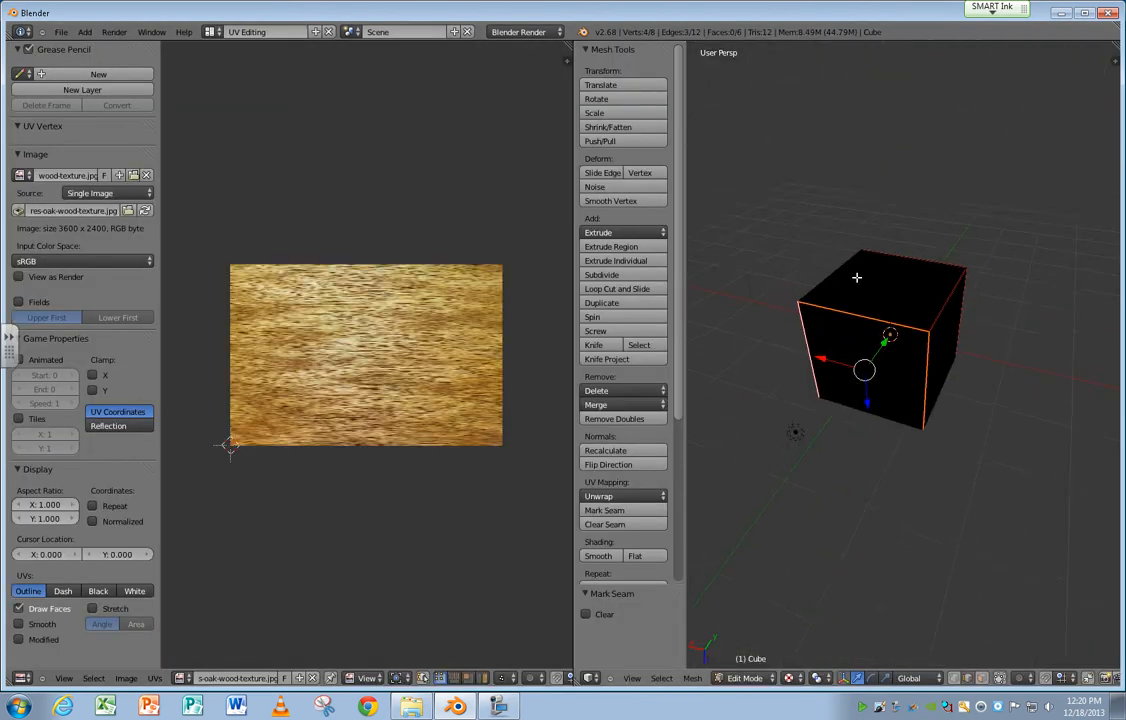
key("a")
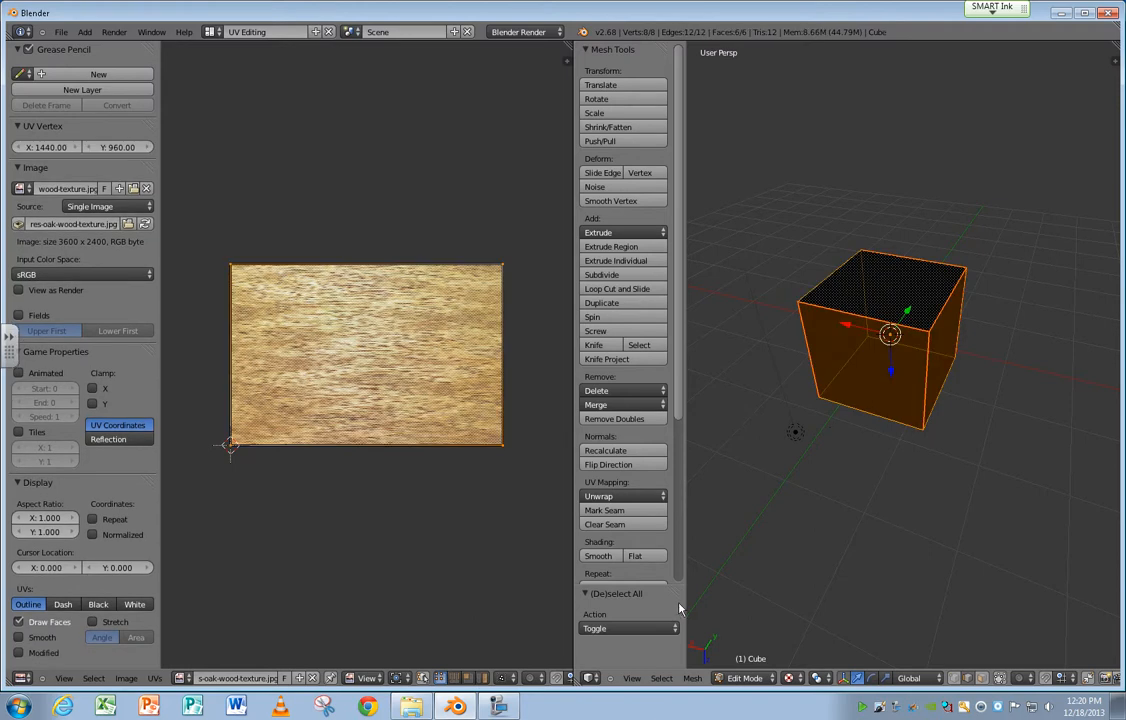
Unwrap the cube along its marked seams under Solid viewport shading and set the shading back to Texture.
left_click(789, 678)
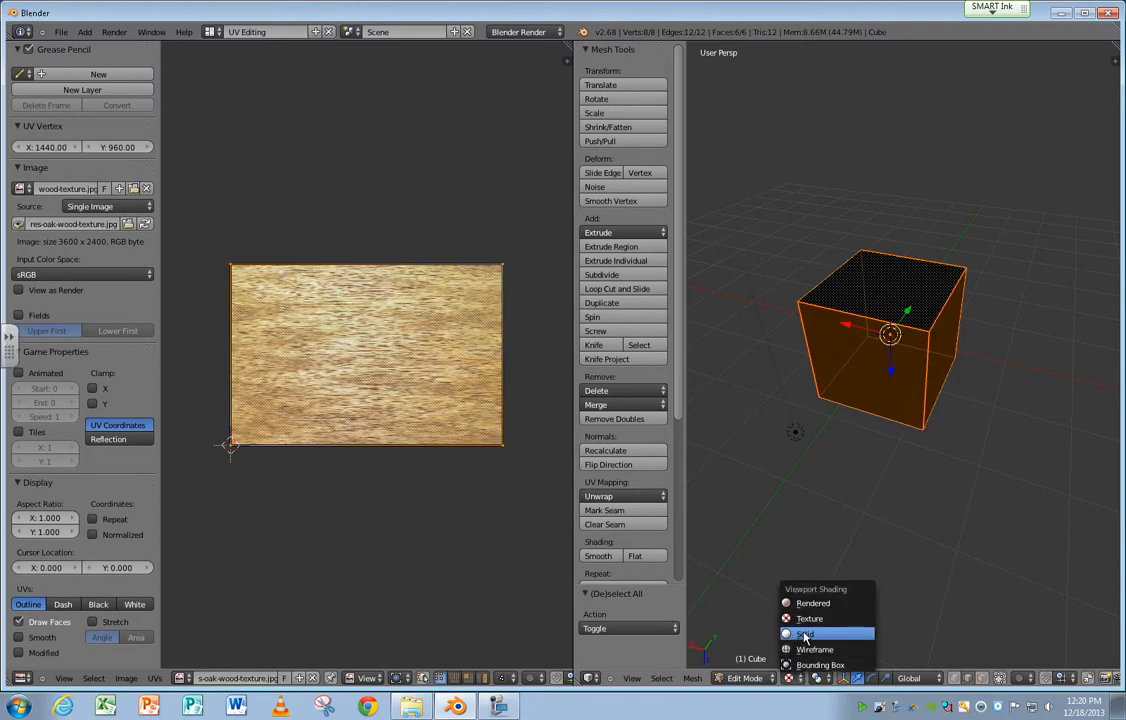
left_click(805, 631)
left_click(692, 678)
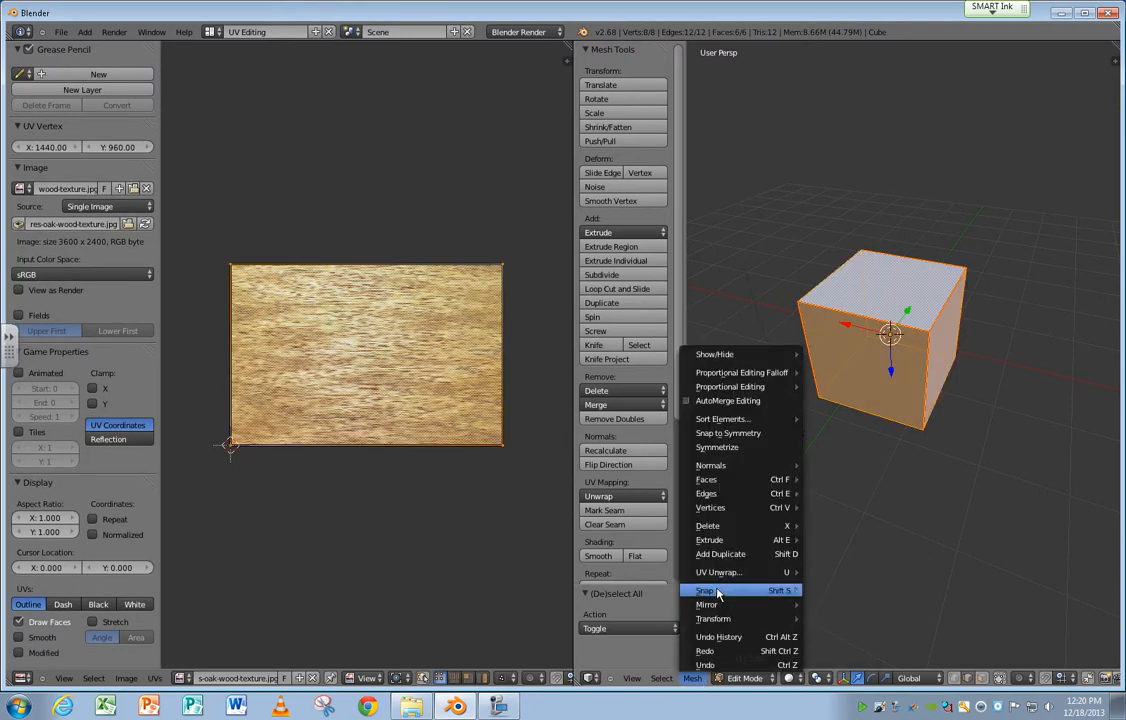
mouse_move(726, 574)
left_click(836, 433)
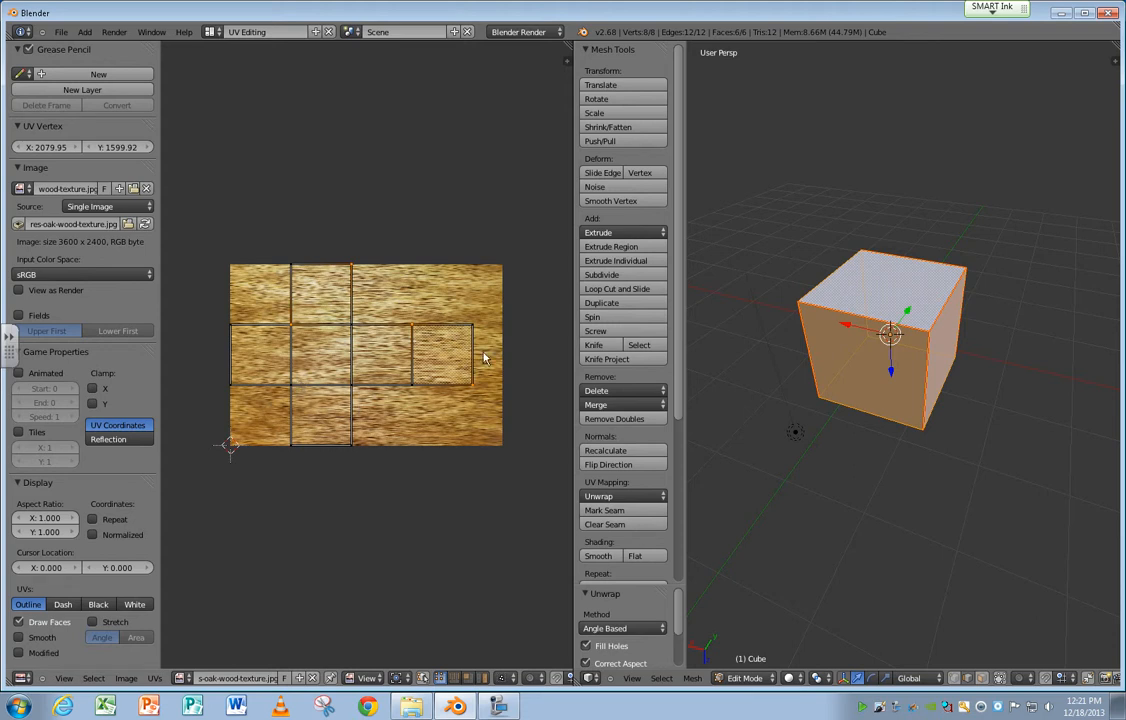
left_click(792, 678)
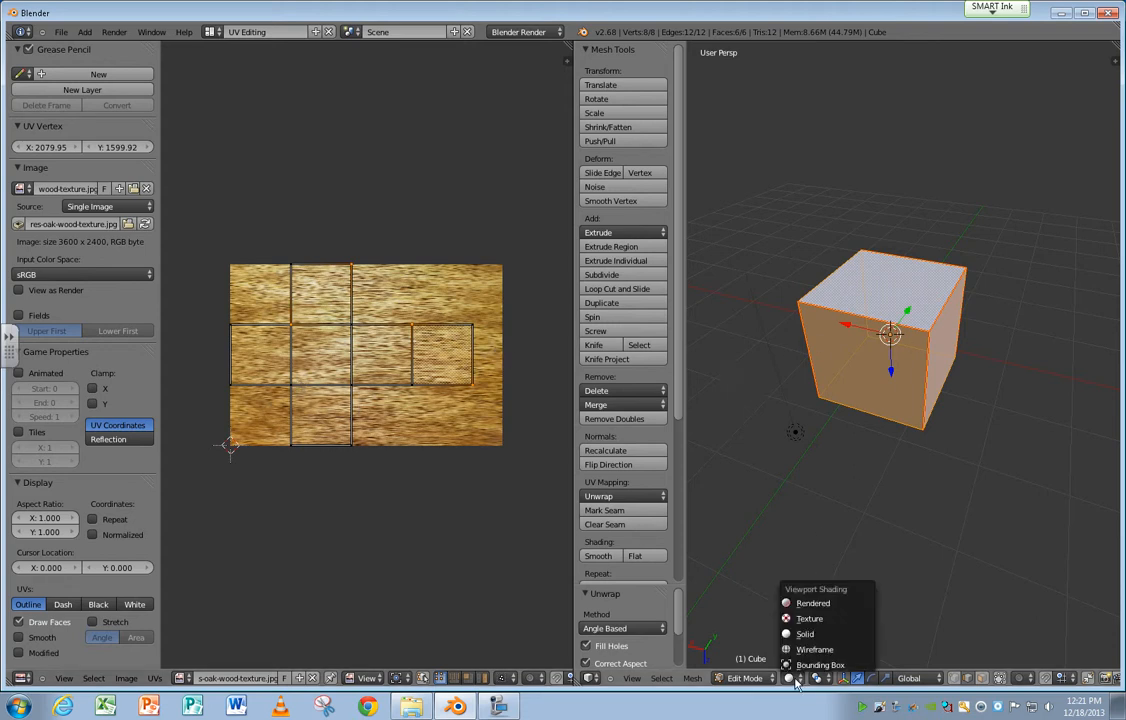
left_click(805, 635)
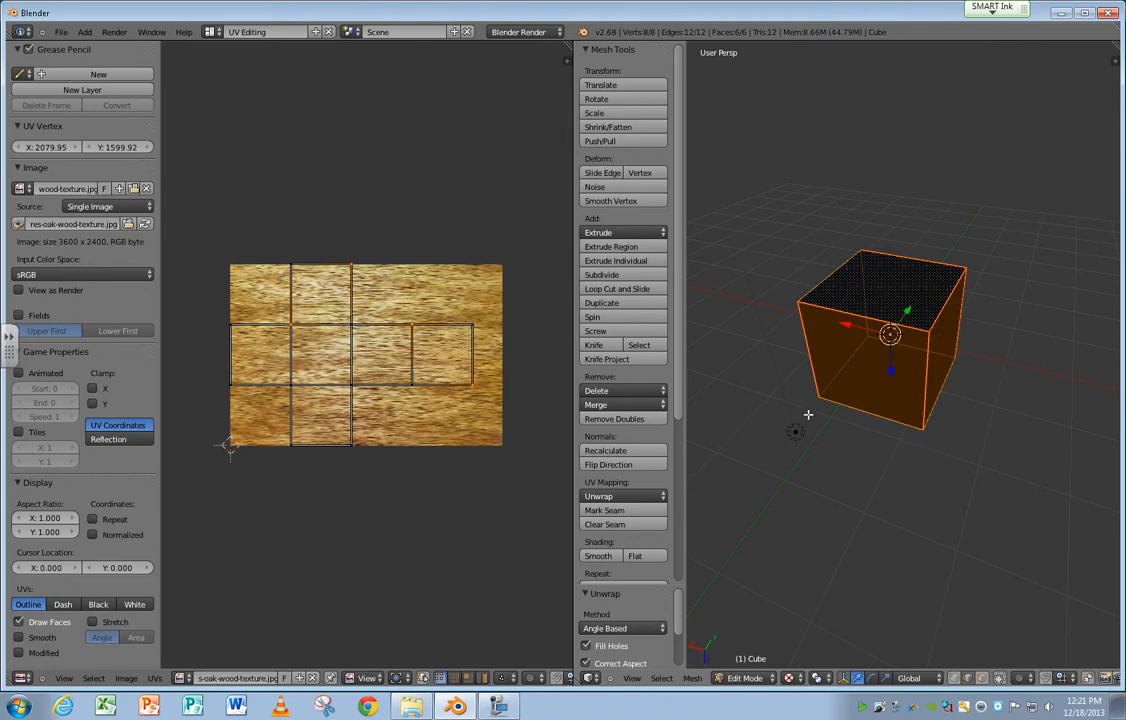
Flip the normals of all the cube's faces.
left_click(692, 678)
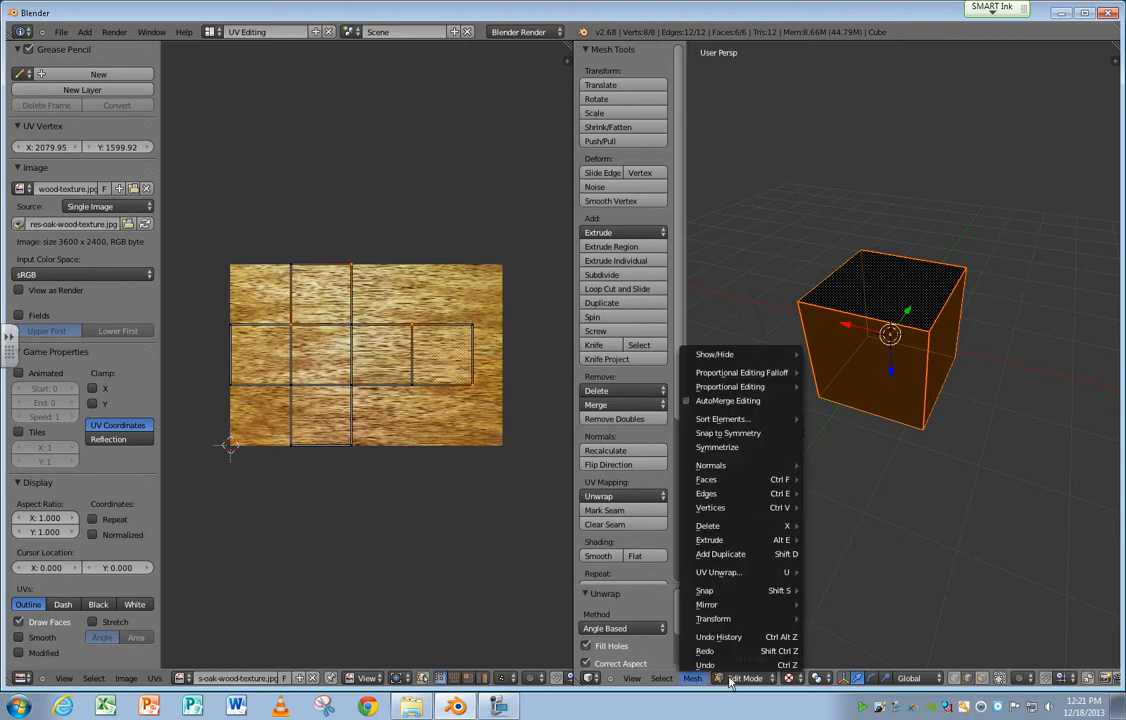
mouse_move(748, 467)
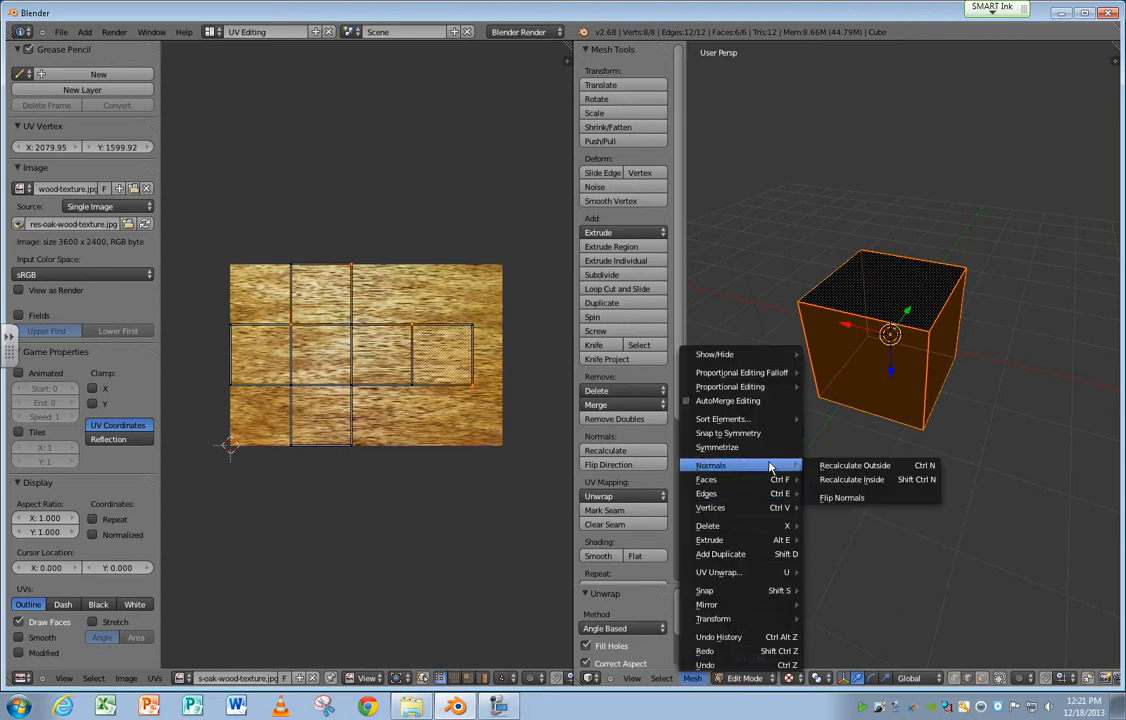
left_click(846, 497)
Recalculate the cube's normals to the outside.
left_click(692, 678)
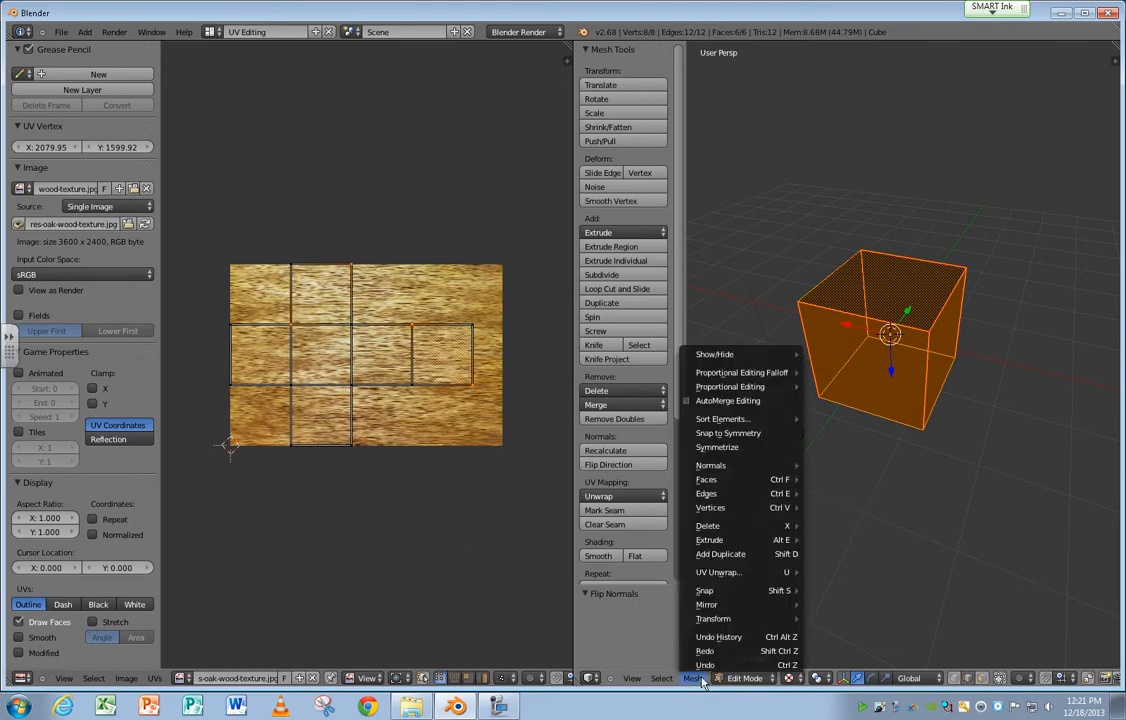
mouse_move(770, 466)
left_click(858, 465)
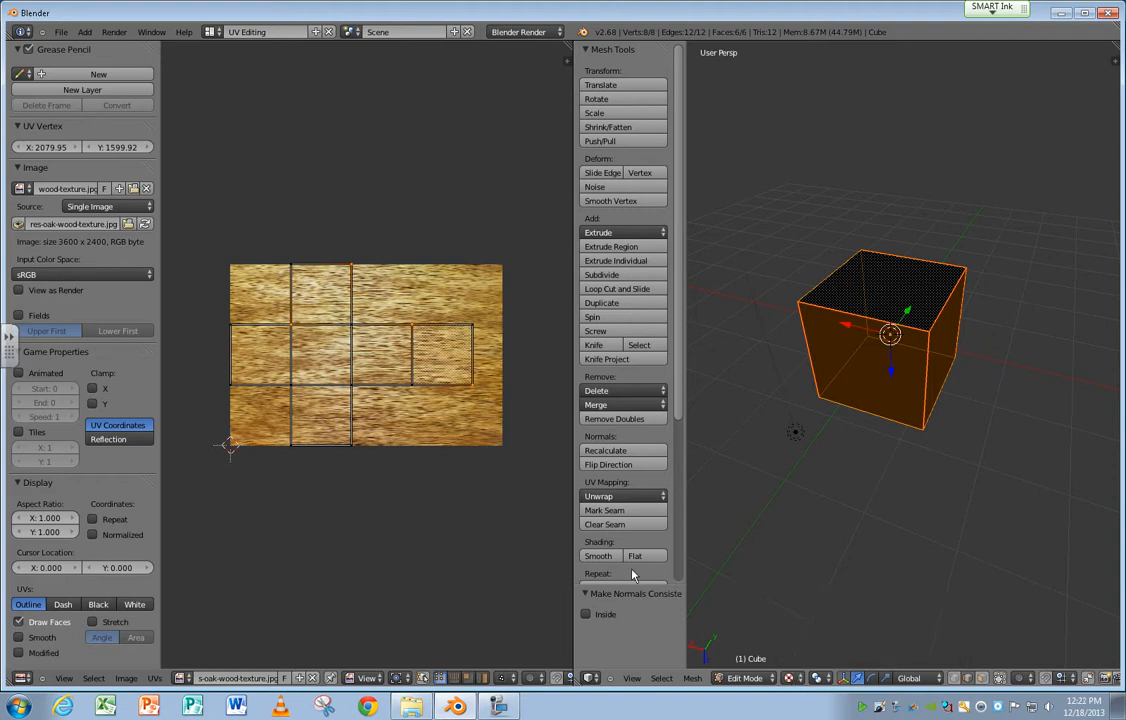
Unlink the image from the UV layout and assign wildtextures-oak-wood-texture.jpg again.
left_click(312, 678)
left_click(181, 678)
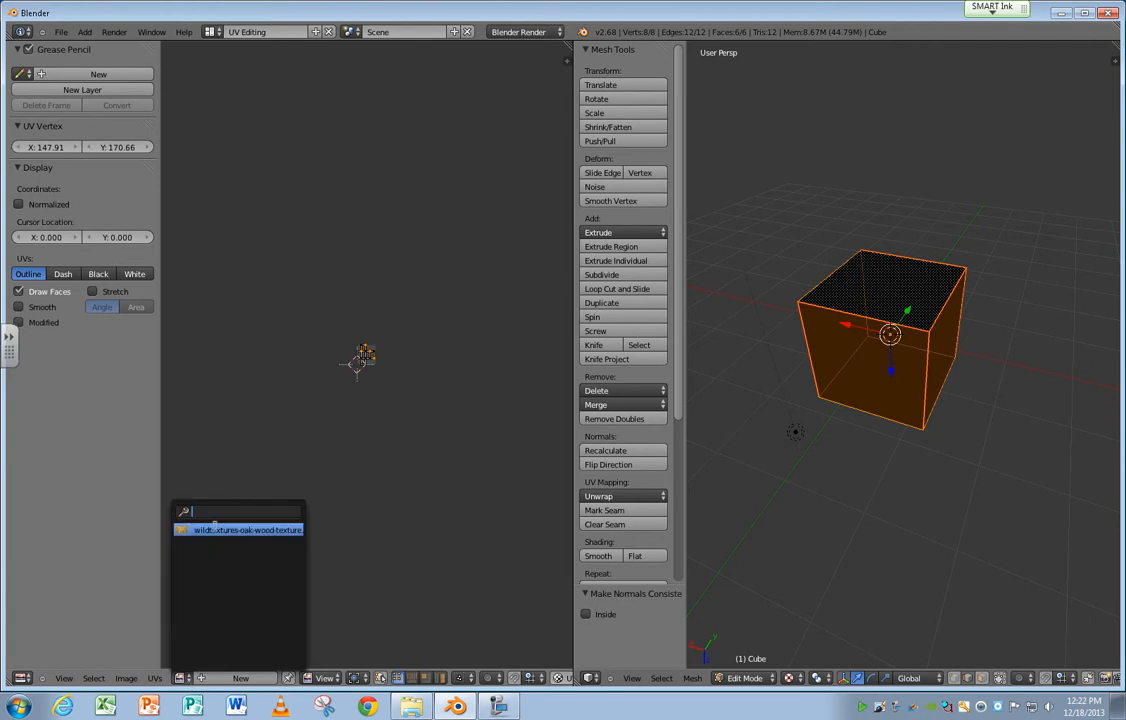
left_click(217, 530)
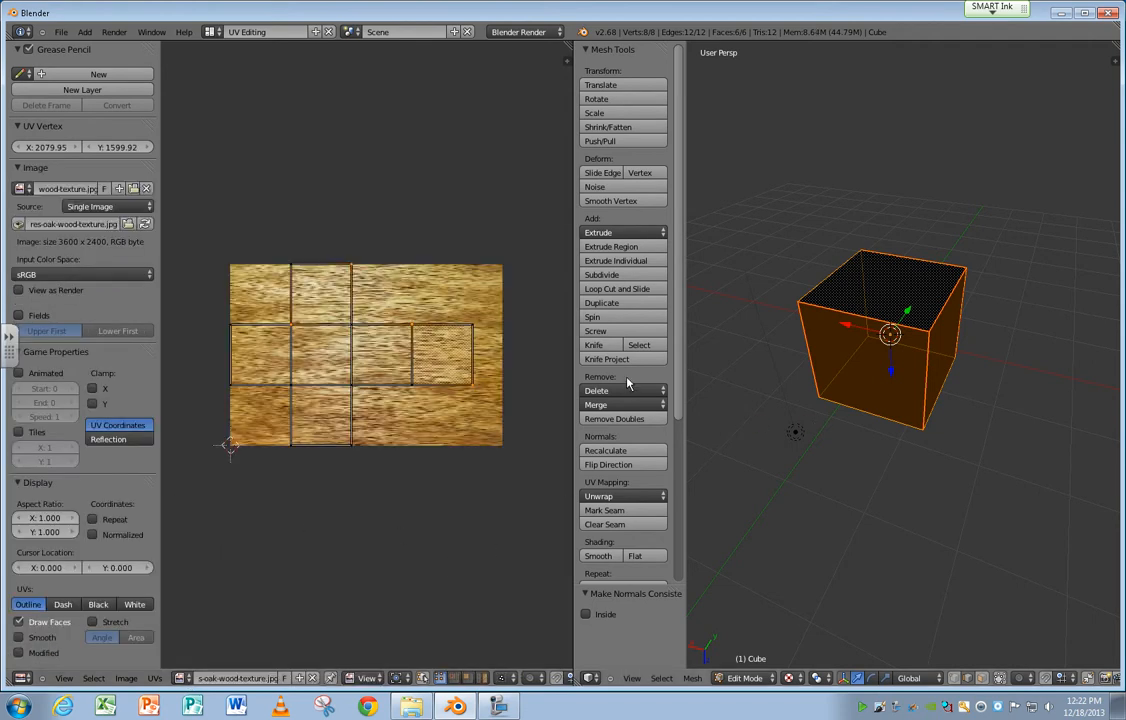
Deselect and reselect the whole cube, and pick lower corner points of the rightmost square in the UV layout.
key("a")
key("a")
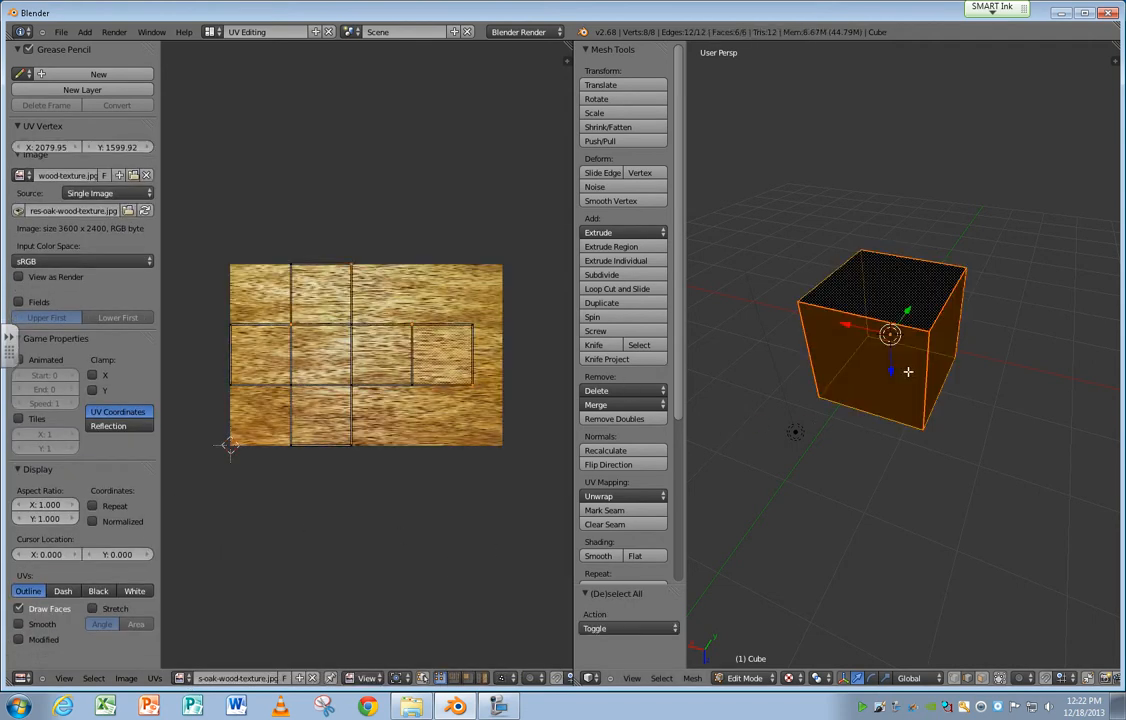
right_click(420, 386)
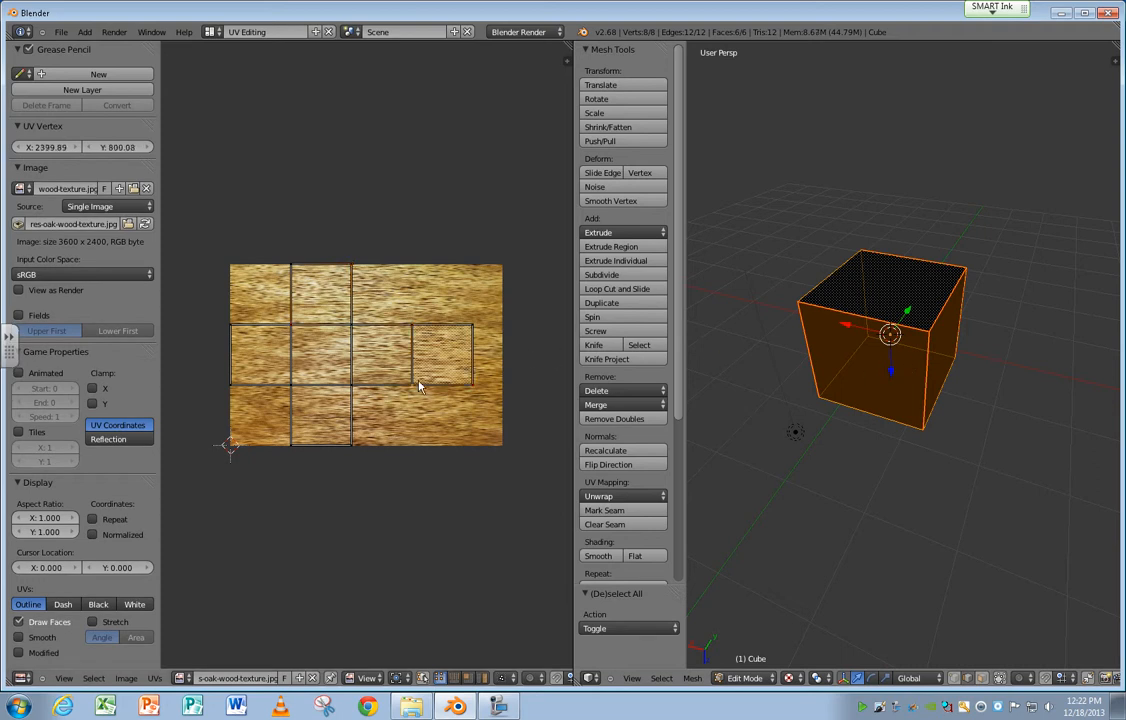
right_click(463, 398)
Reapply the Texture viewport shading and reset the cube's UV mapping.
middle_click_drag(950, 377, 790, 373)
left_click(790, 678)
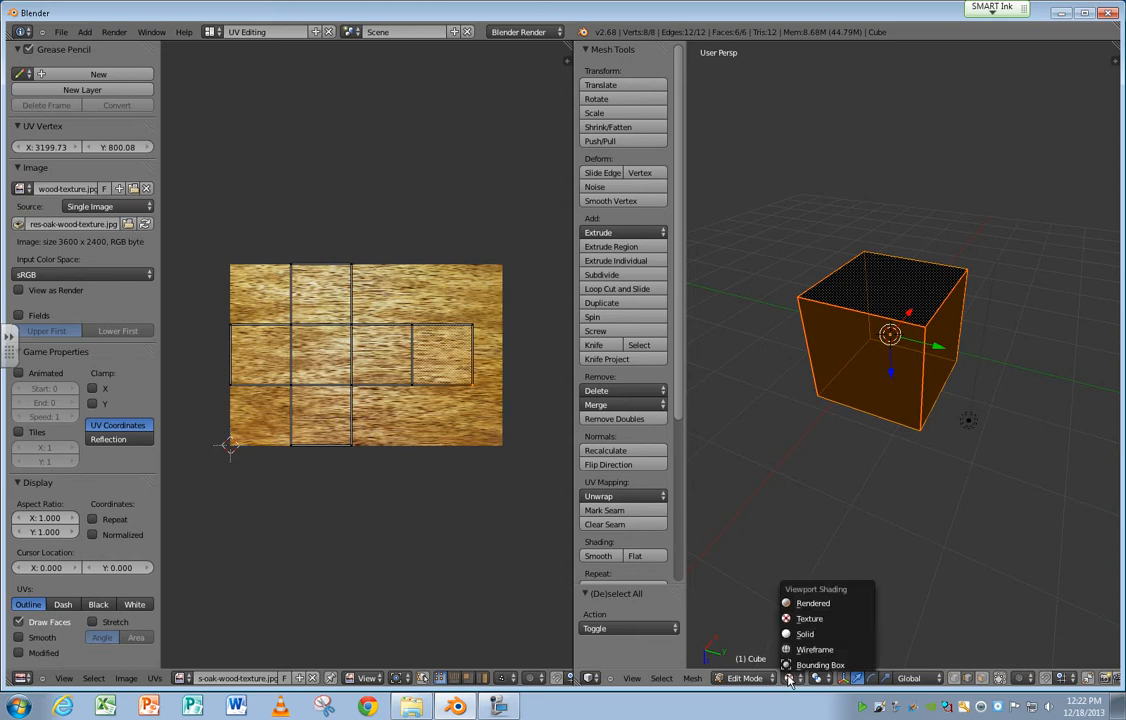
left_click(806, 620)
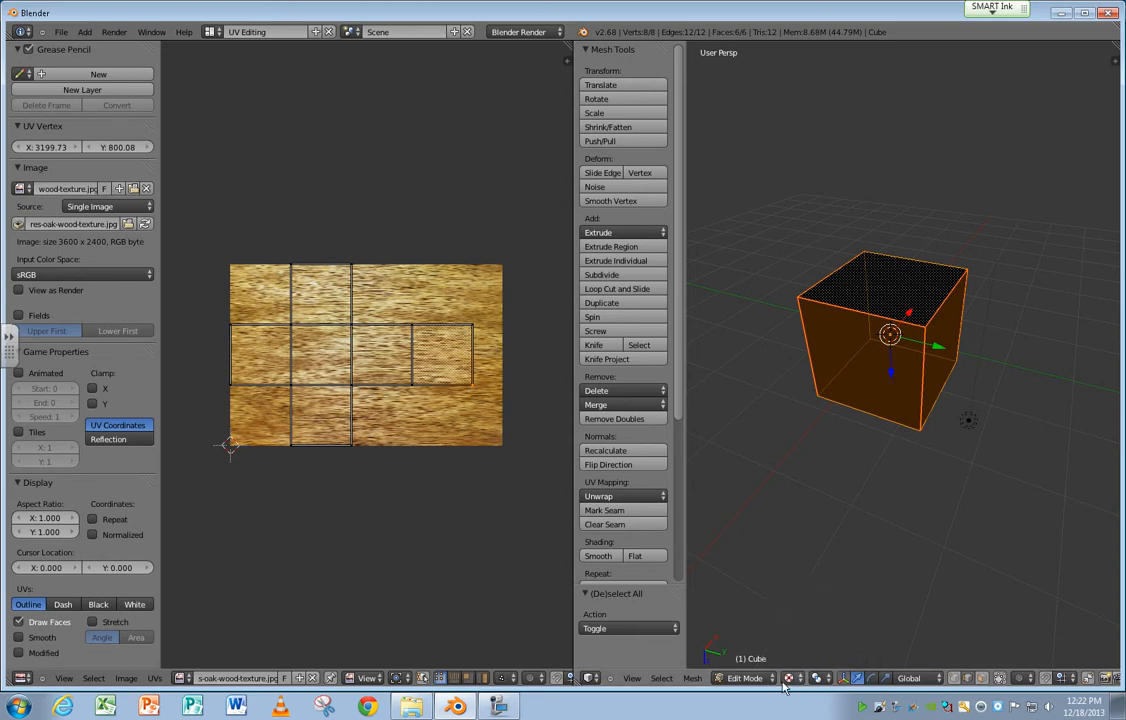
left_click(746, 679)
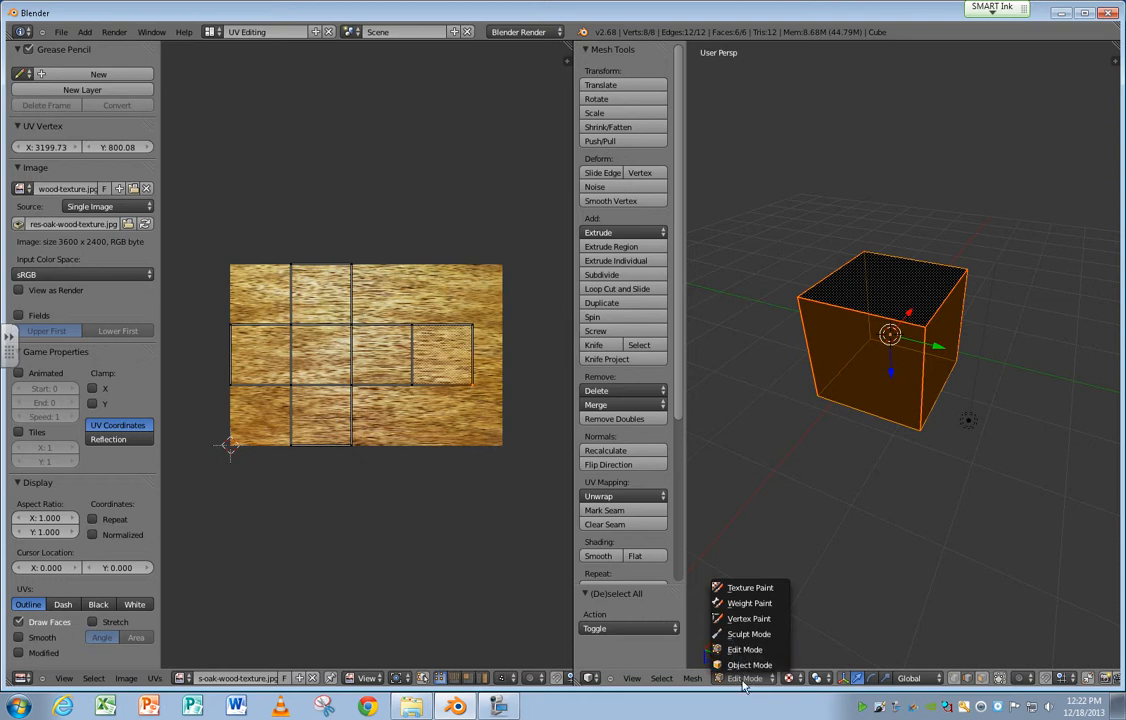
left_click(692, 678)
mouse_move(737, 573)
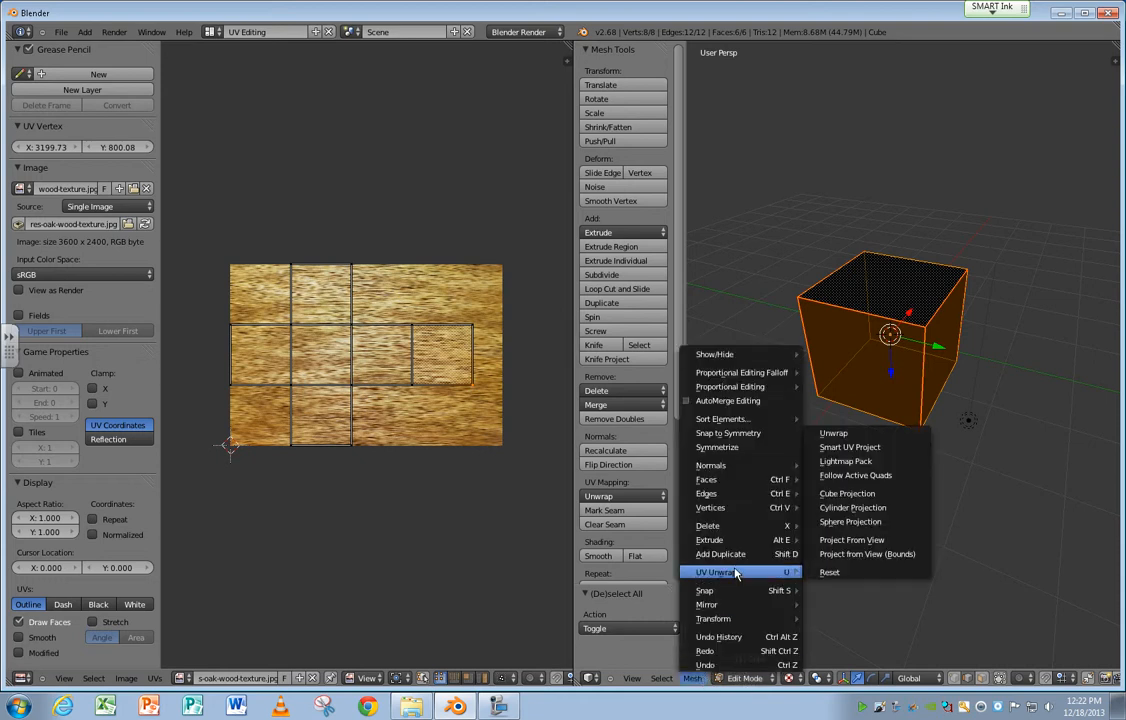
left_click(884, 569)
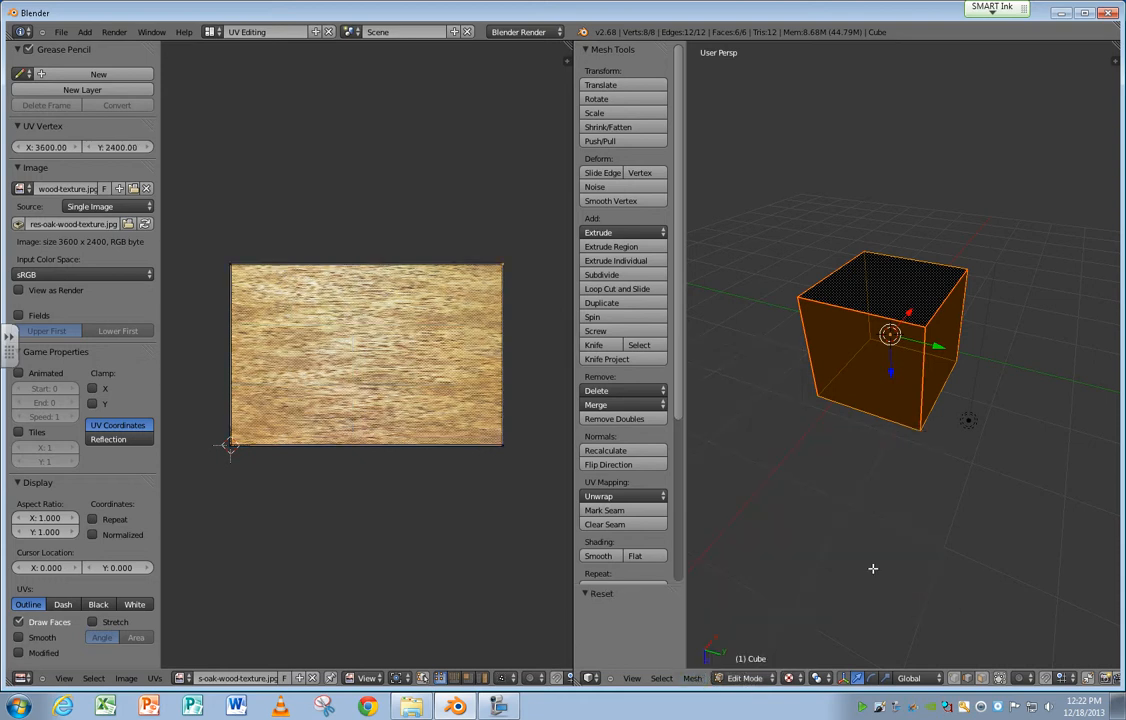
Unwrap the whole cube along its marked seams over the oak wood image.
left_click(692, 678)
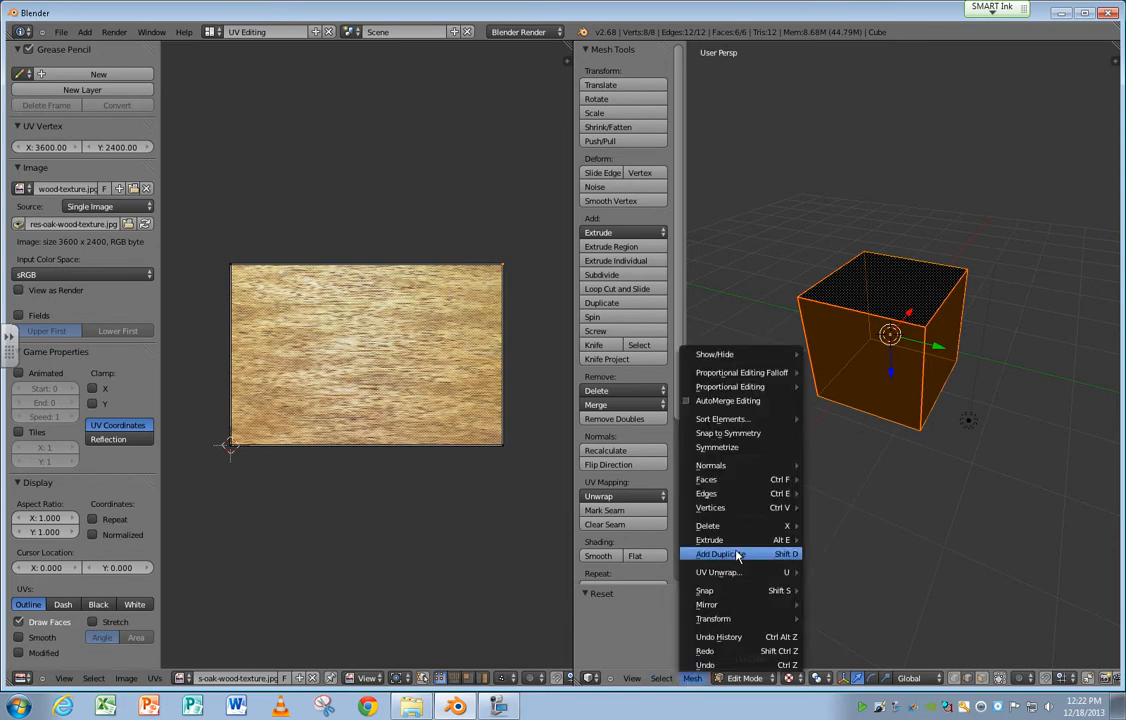
mouse_move(737, 572)
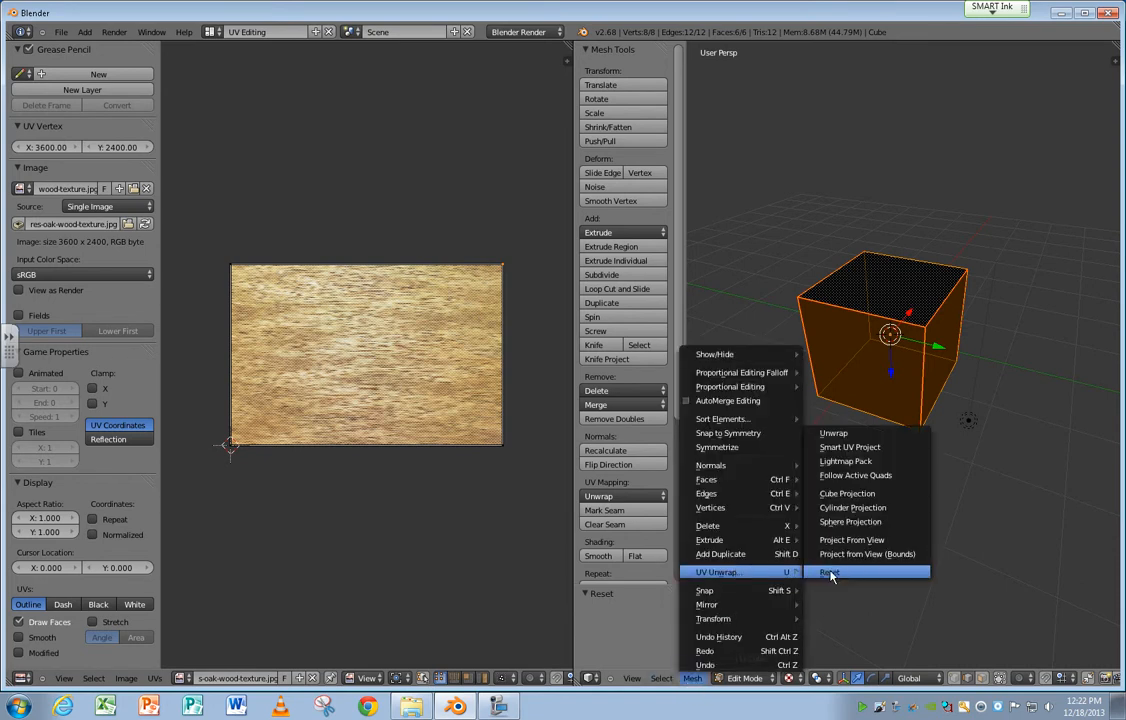
left_click(899, 436)
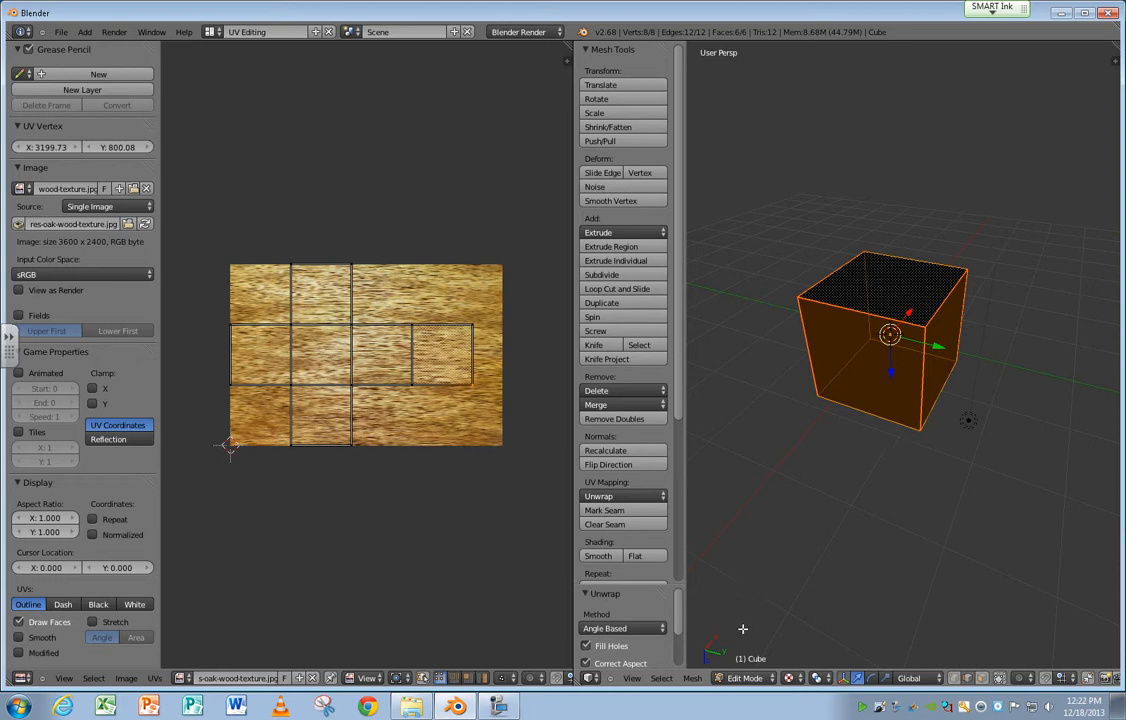
Recalculate the cube's normals to the inside, then flip the normals of the whole cube.
left_click(692, 678)
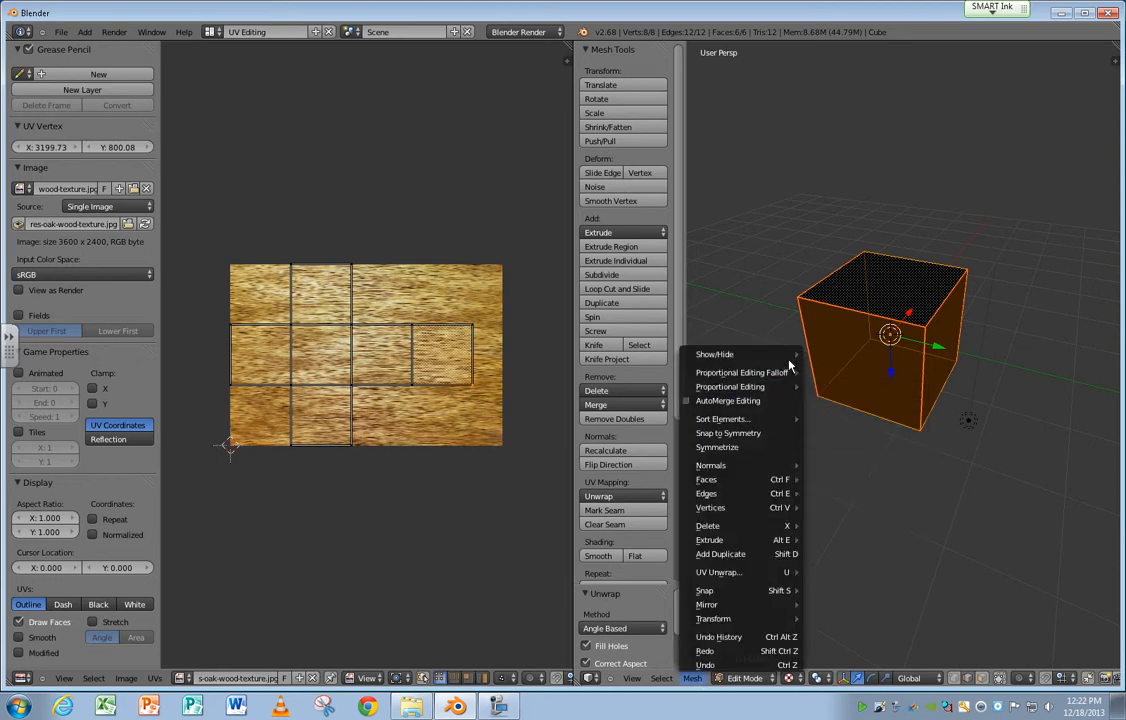
mouse_move(751, 488)
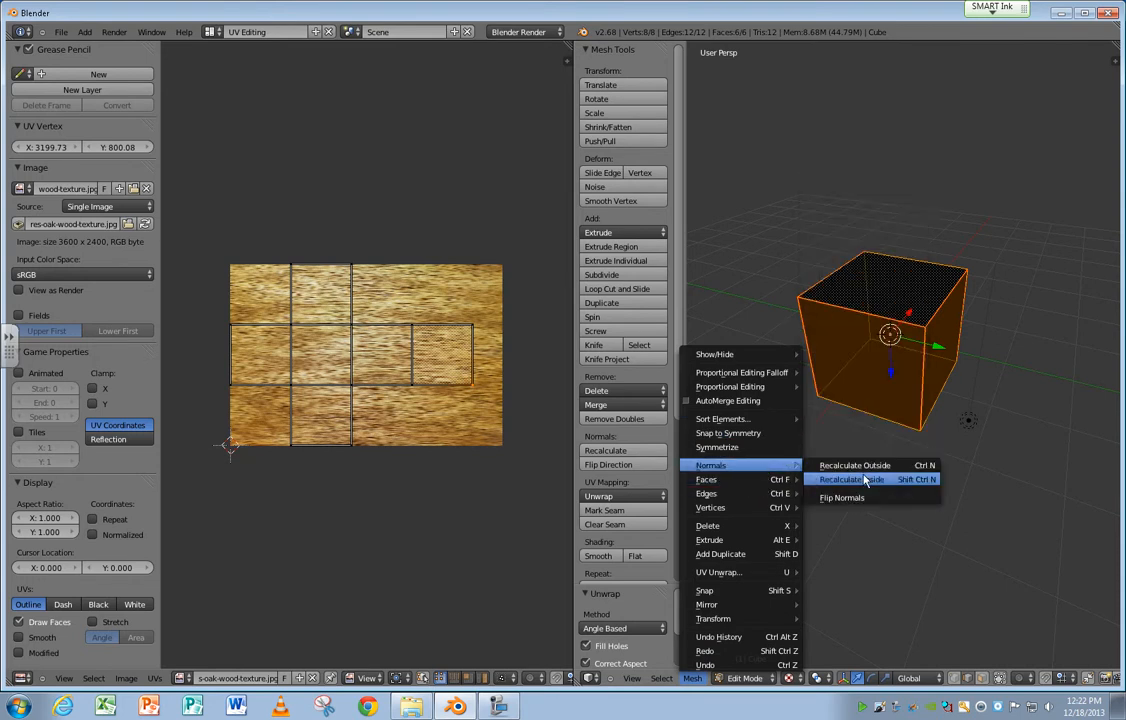
left_click(864, 478)
middle_click_drag(864, 474, 770, 480)
left_click(692, 678)
mouse_move(712, 465)
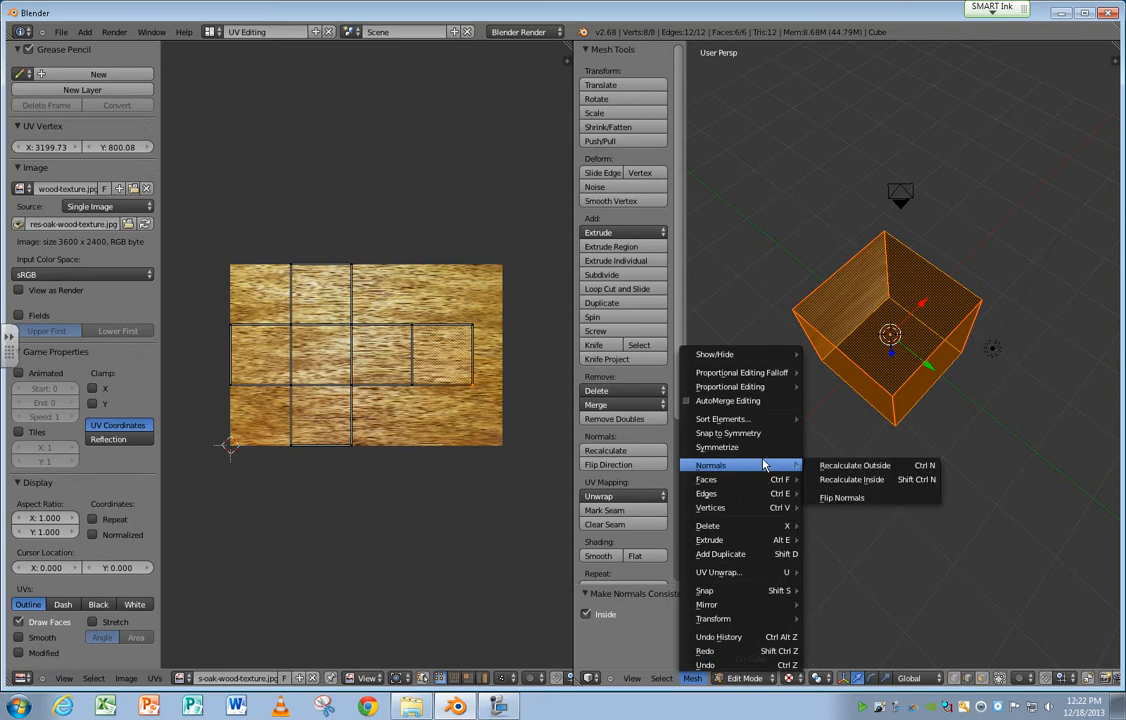
left_click(857, 493)
middle_click_drag(809, 516, 890, 463)
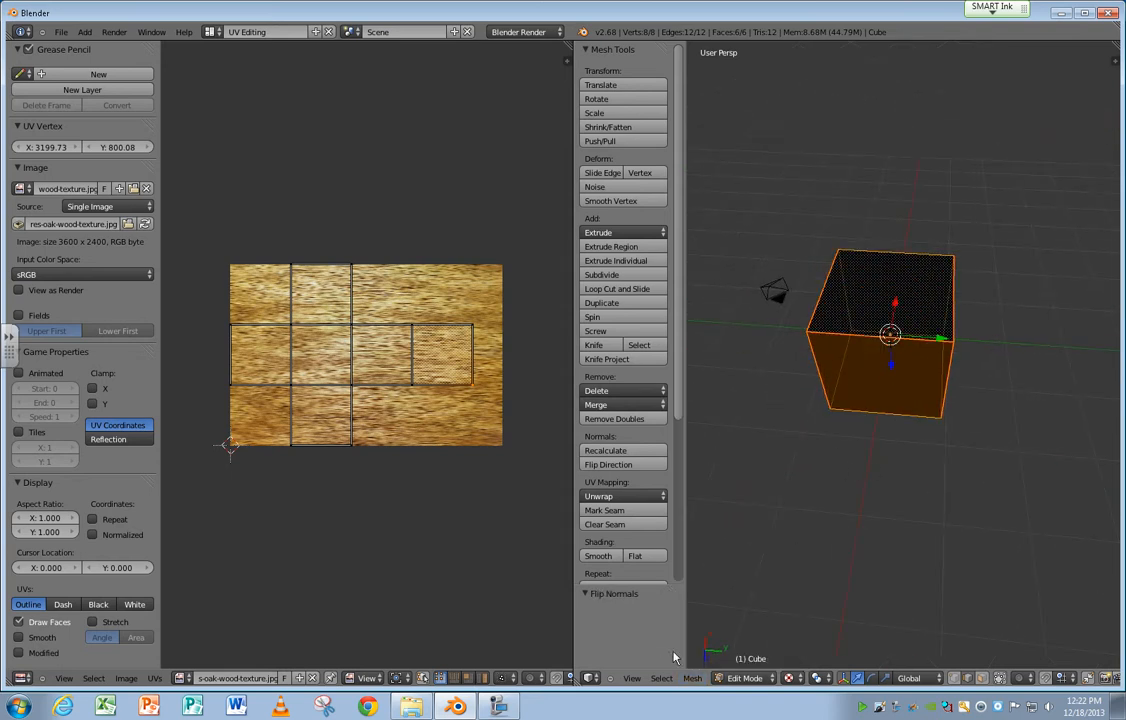
Flip the whole cube's normals and flip them back, checking the texture on the faces from below.
left_click(692, 678)
mouse_move(782, 466)
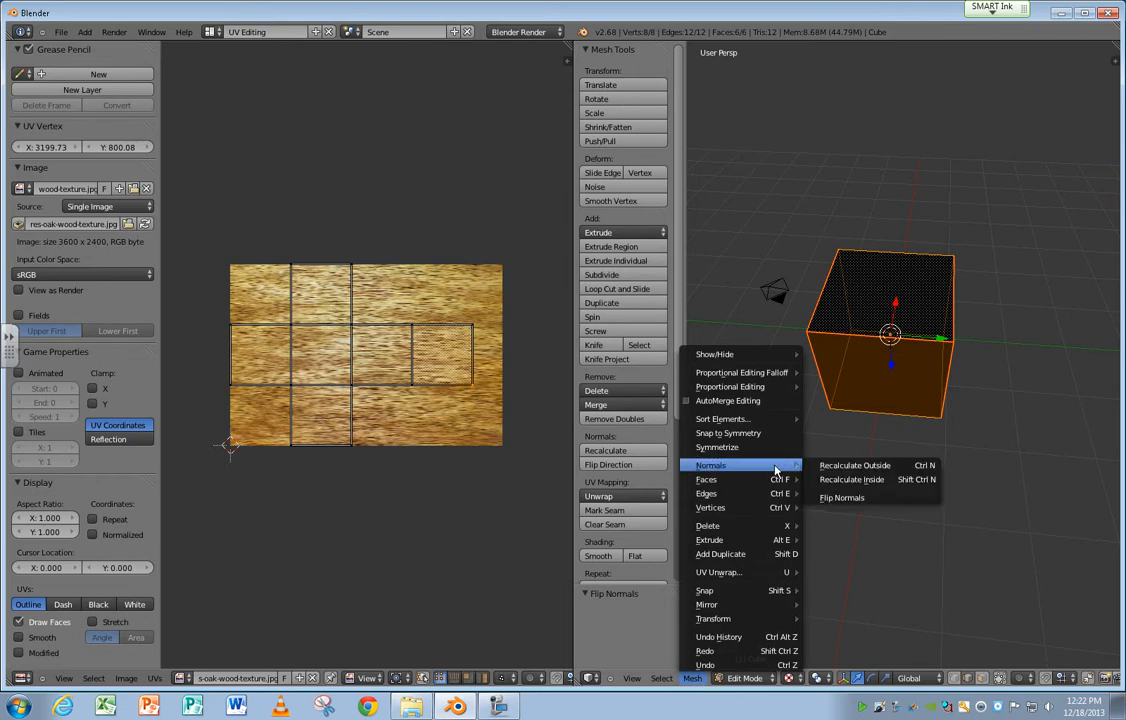
left_click(855, 497)
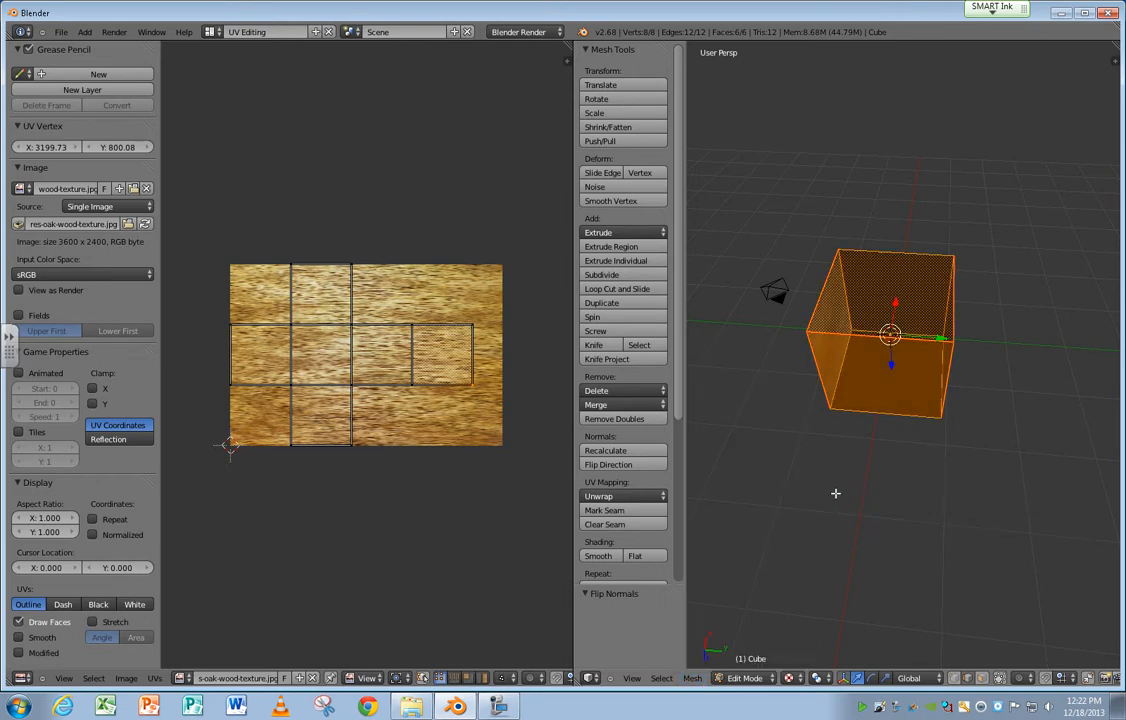
middle_click_drag(784, 509, 854, 349)
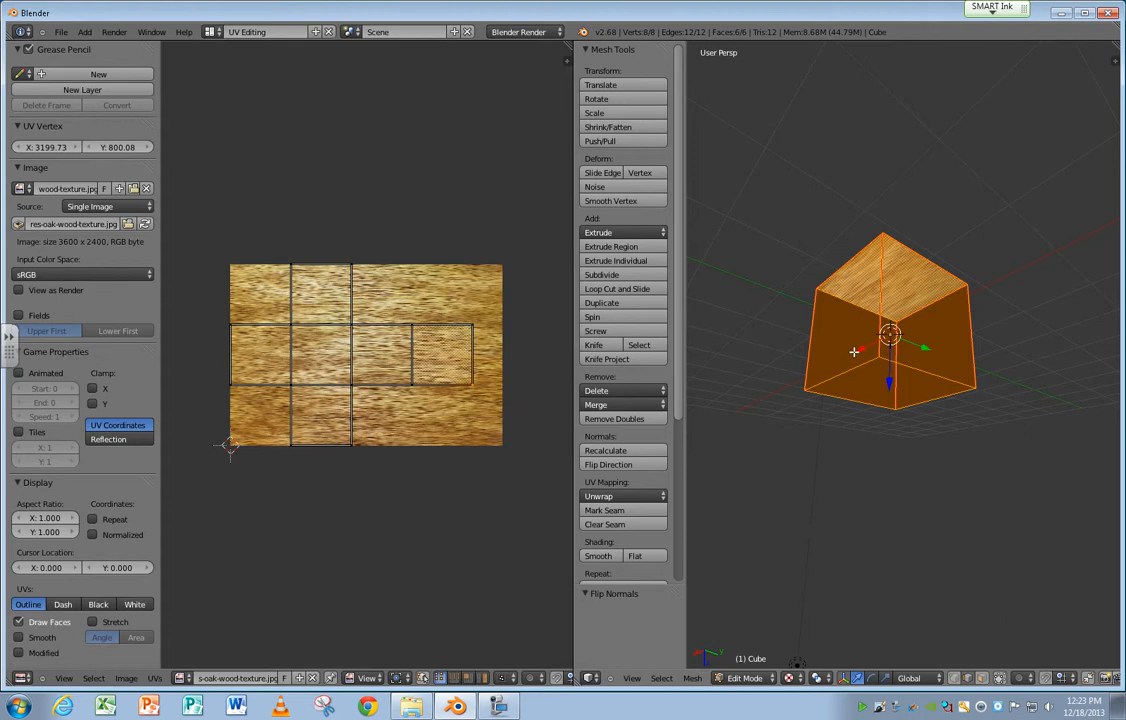
left_click(692, 678)
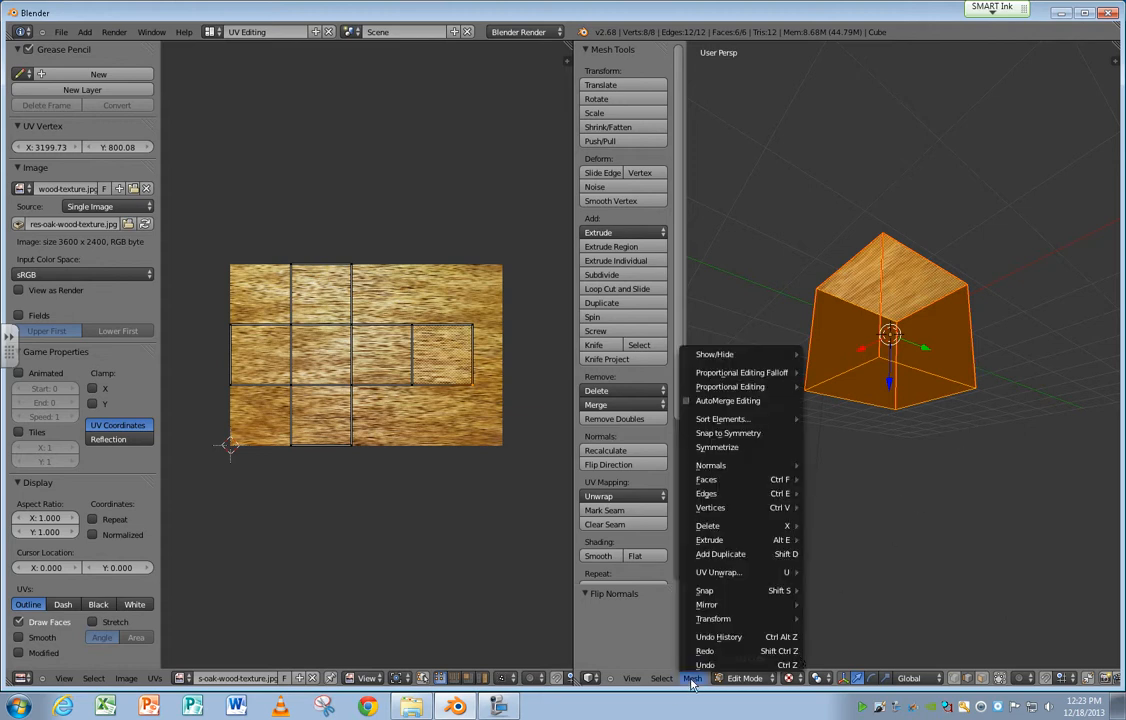
mouse_move(750, 466)
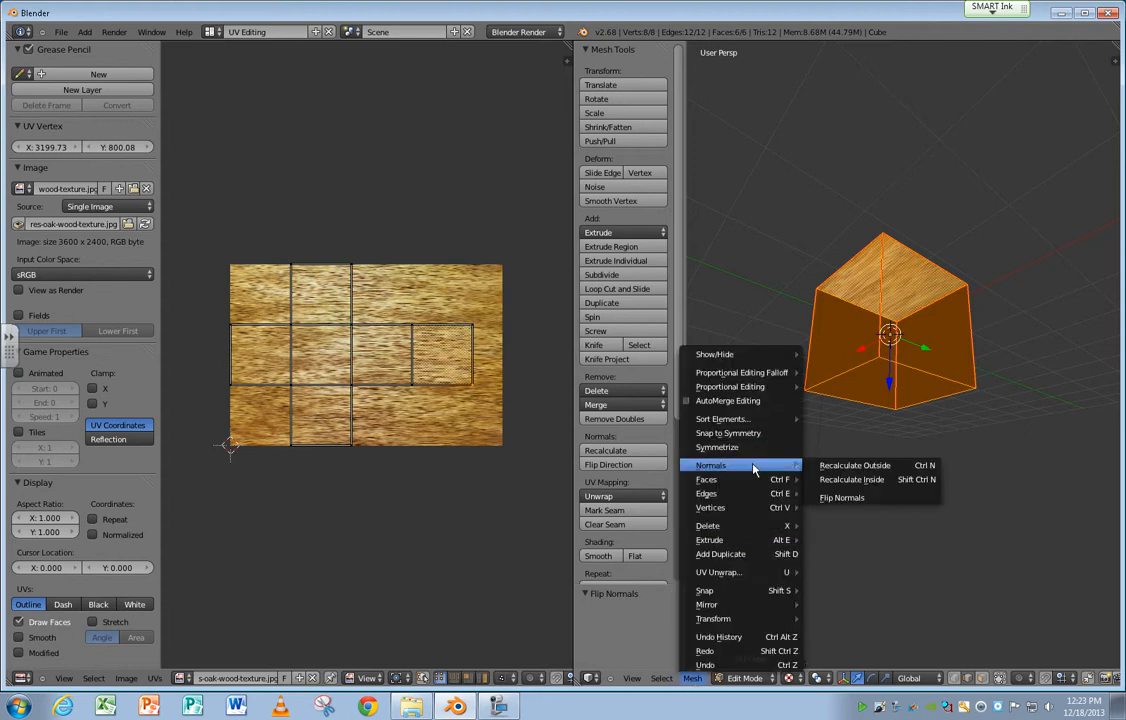
left_click(854, 498)
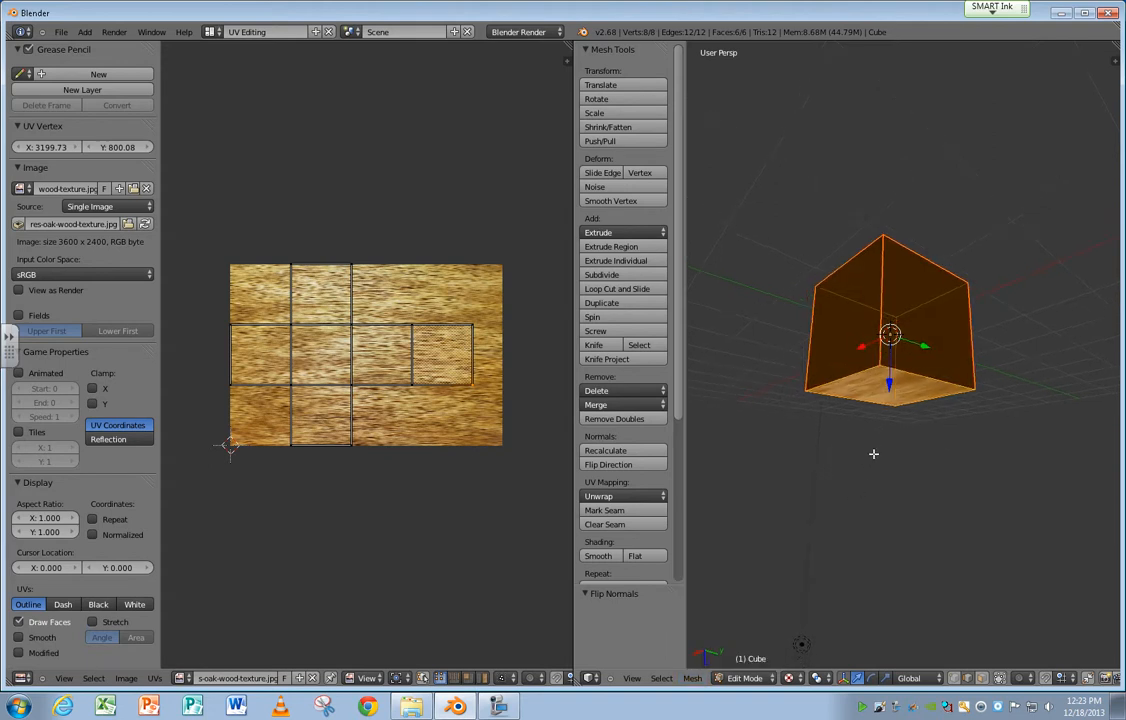
middle_click_drag(873, 453, 829, 402)
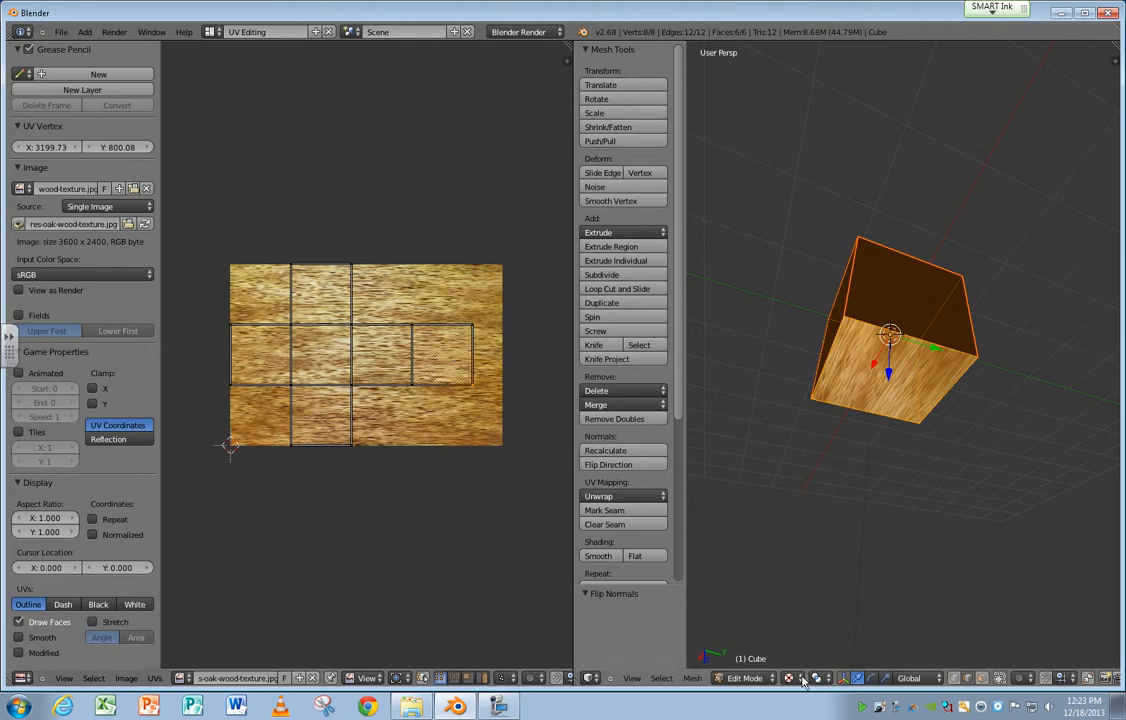
Switch to face selection, select a single black side face of the cube and flip its normal.
left_click(981, 679)
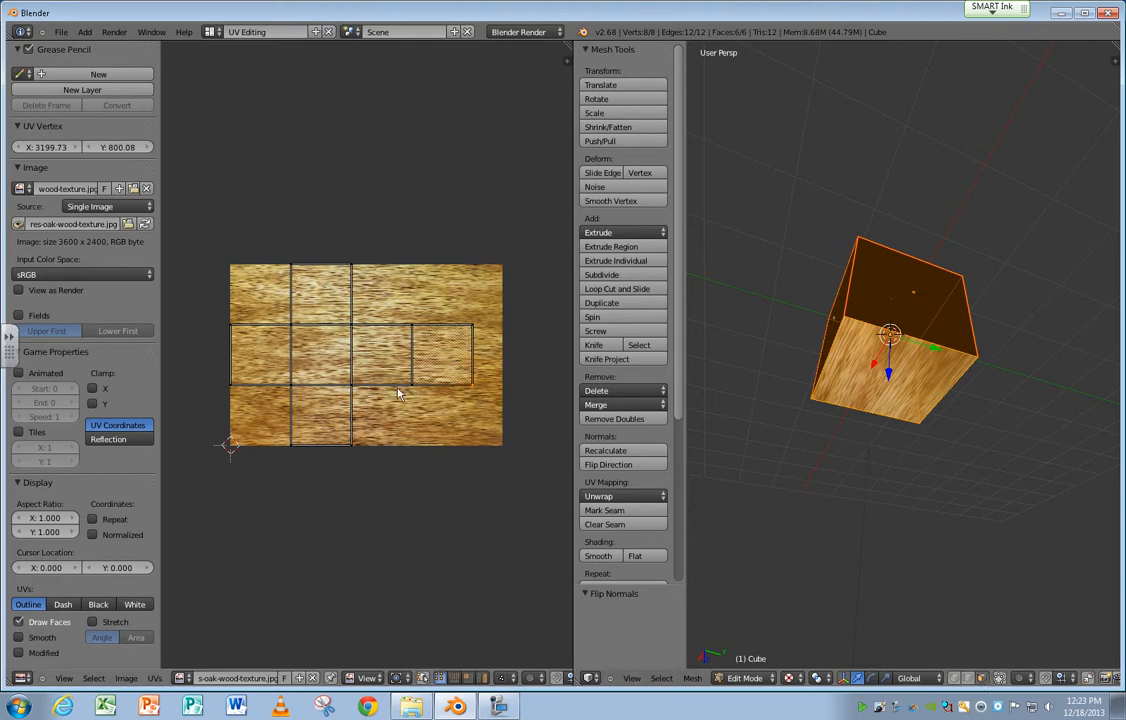
right_click(428, 372)
right_click(918, 359)
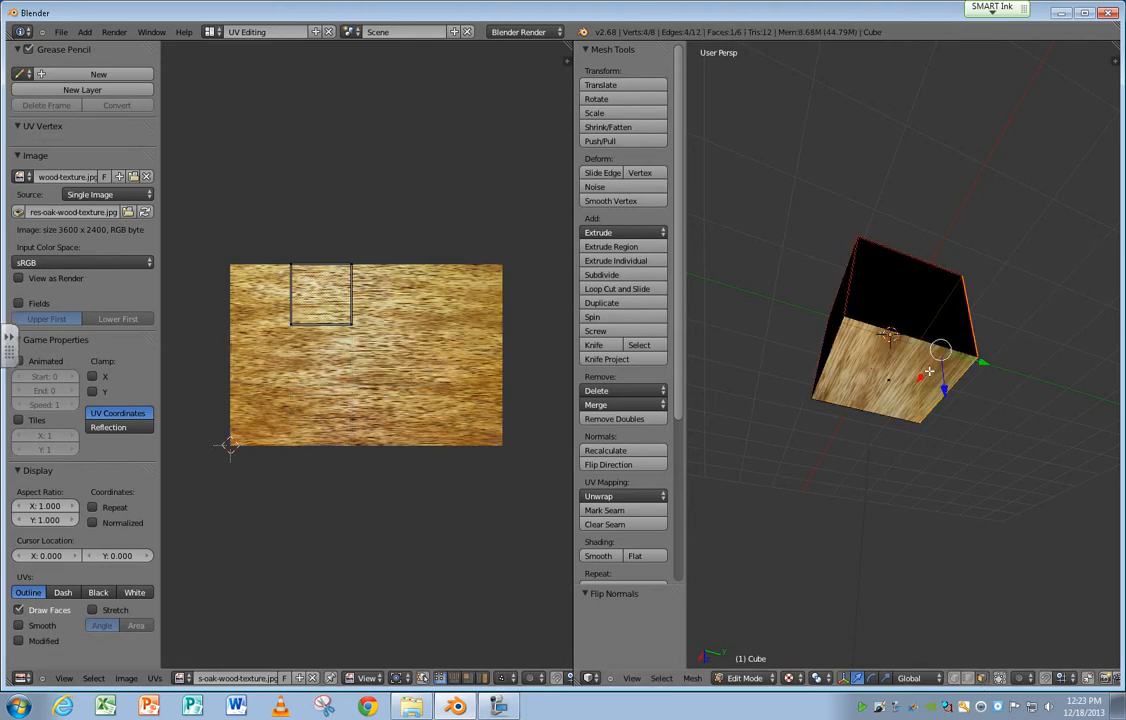
middle_click_drag(918, 359, 759, 410)
left_click(692, 678)
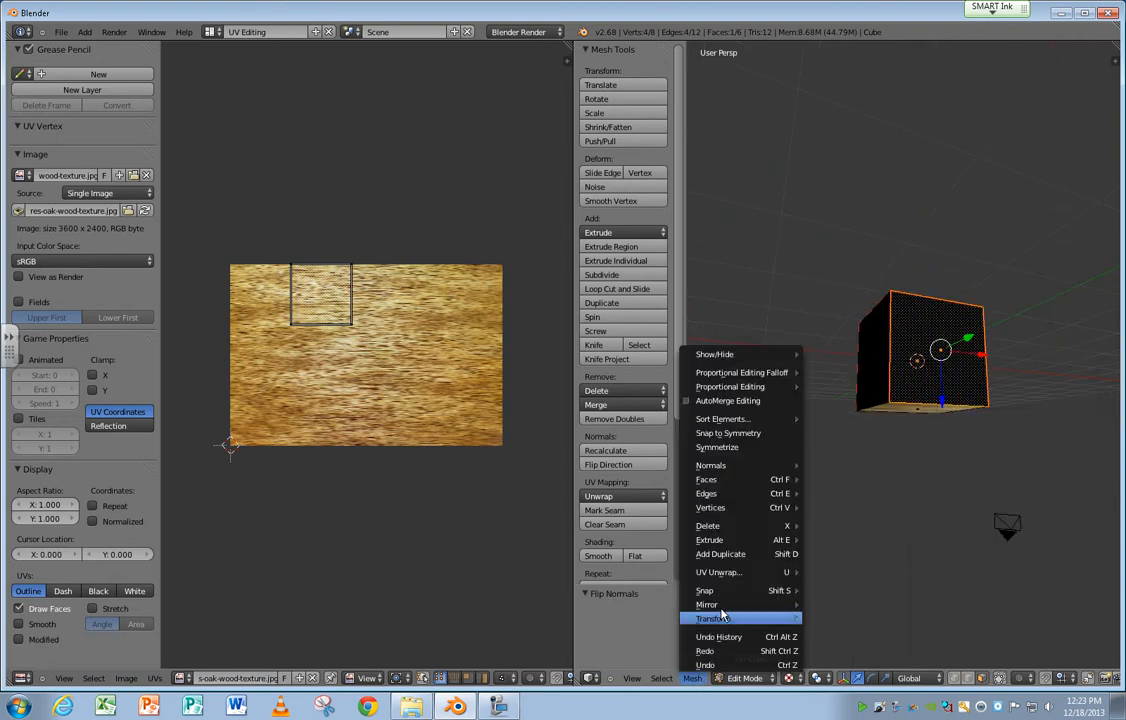
mouse_move(760, 469)
left_click(832, 496)
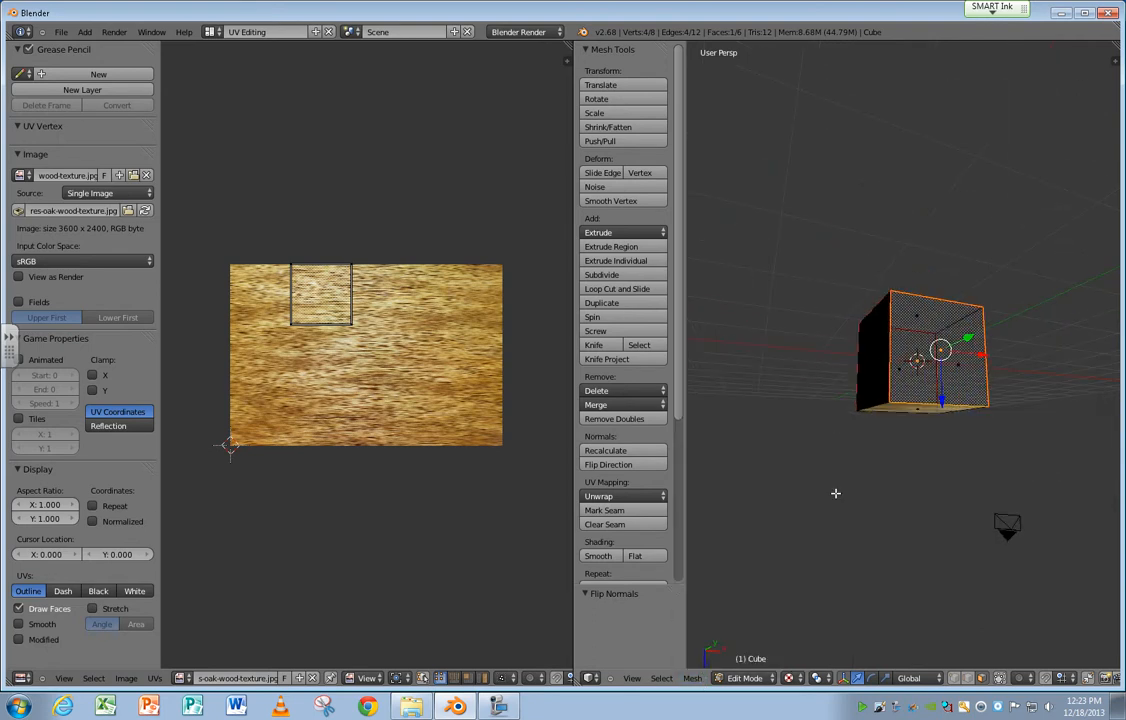
middle_click_drag(886, 403, 782, 421)
Recalculate the selected side face's normal to the inside, then to the outside.
left_click(692, 678)
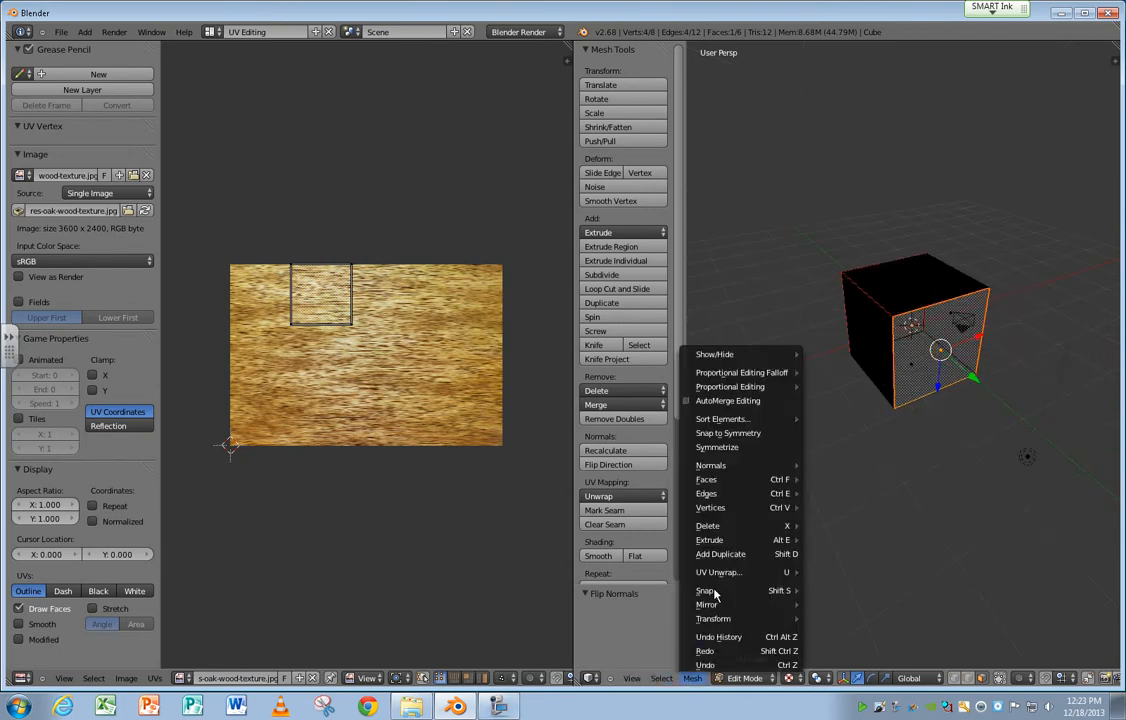
mouse_move(731, 478)
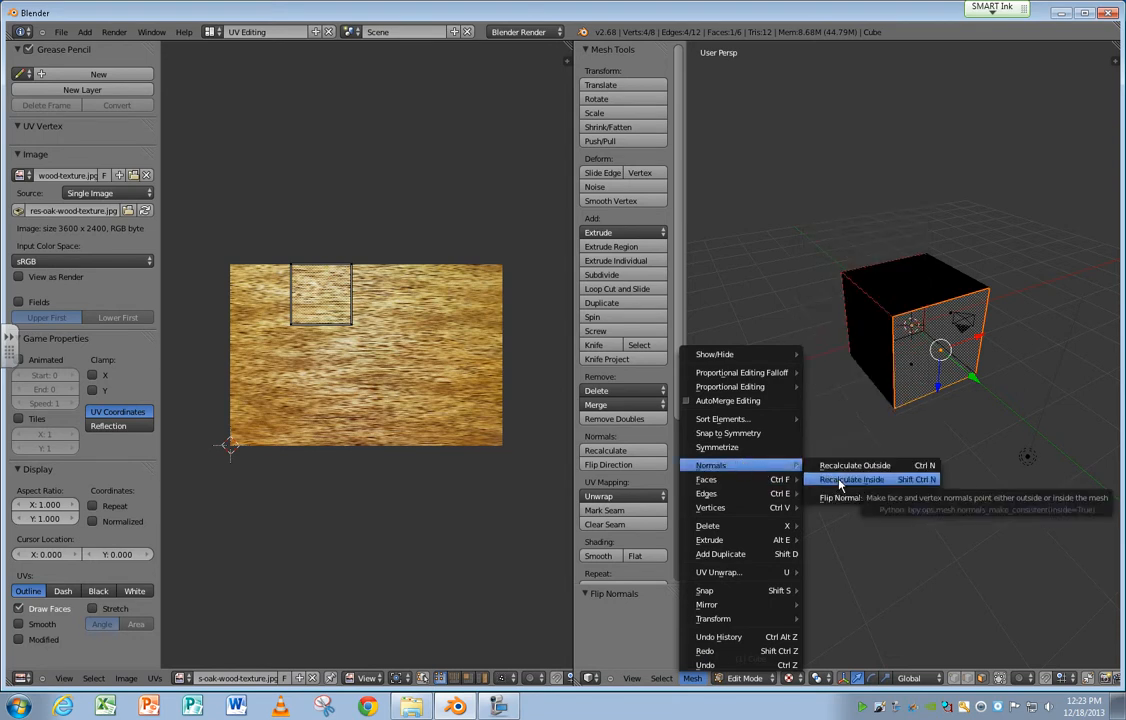
left_click(840, 479)
left_click(692, 678)
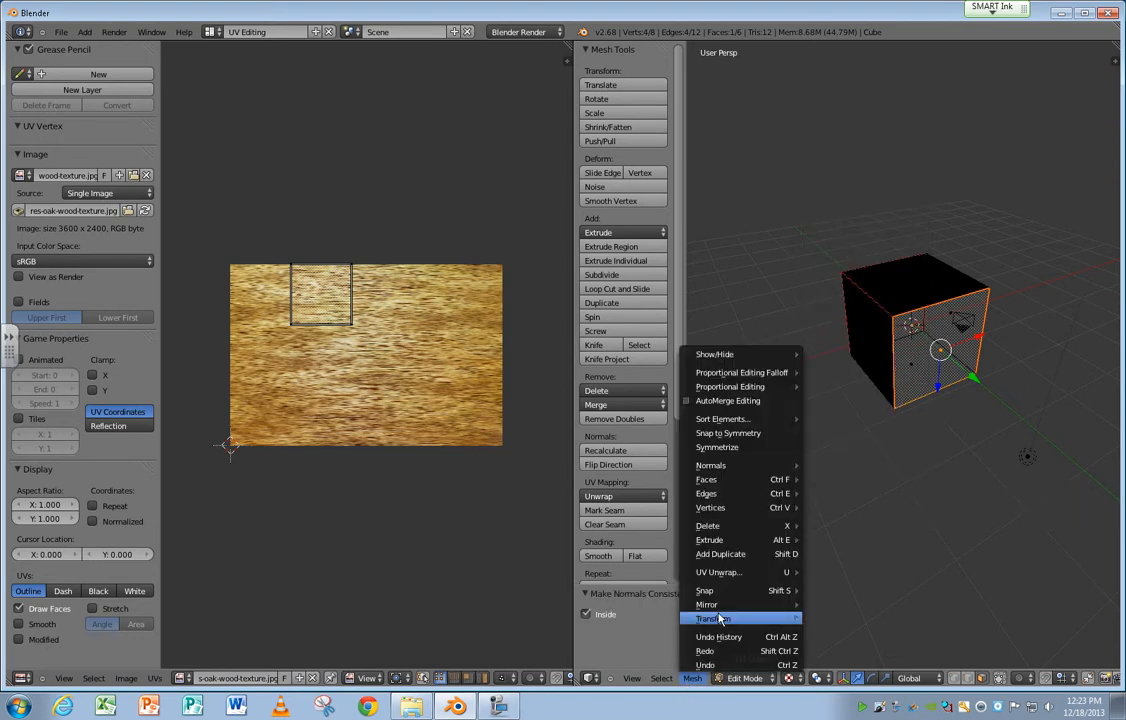
mouse_move(757, 474)
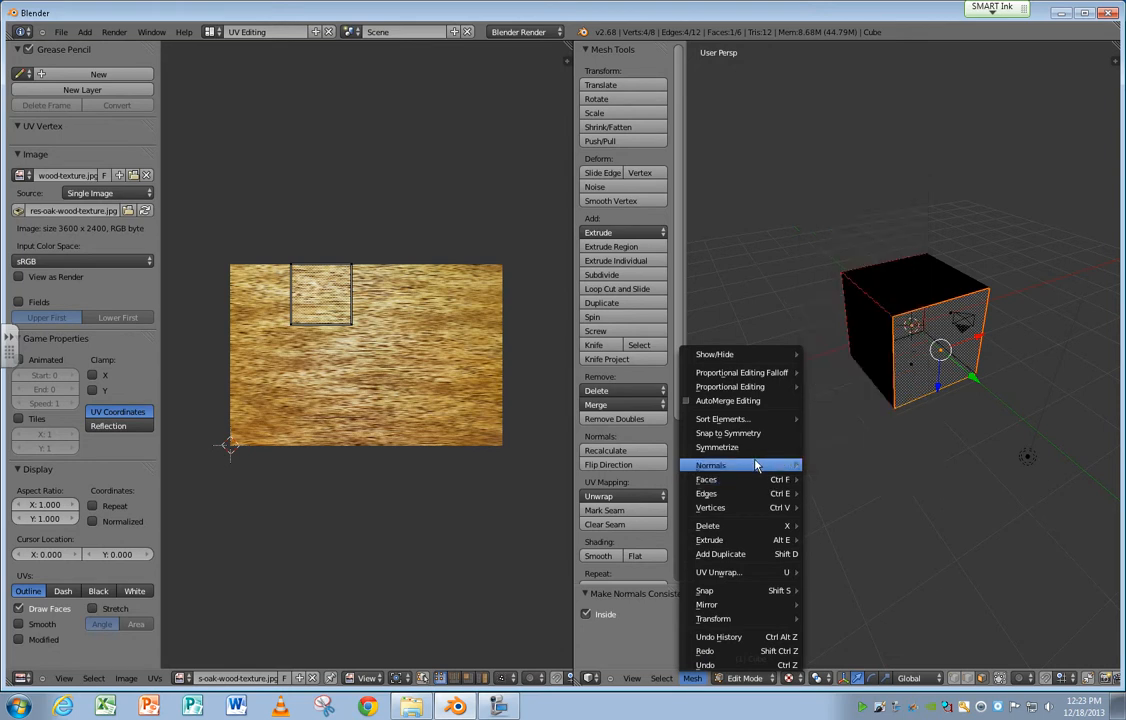
left_click(840, 465)
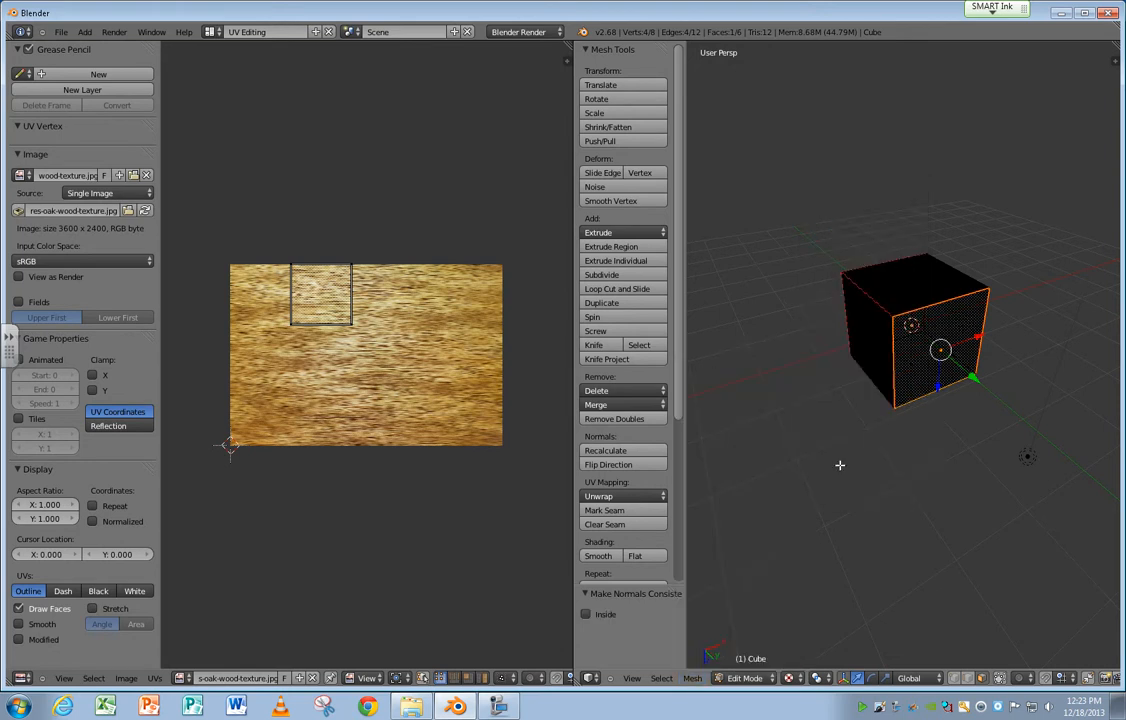
middle_click_drag(840, 465, 882, 319)
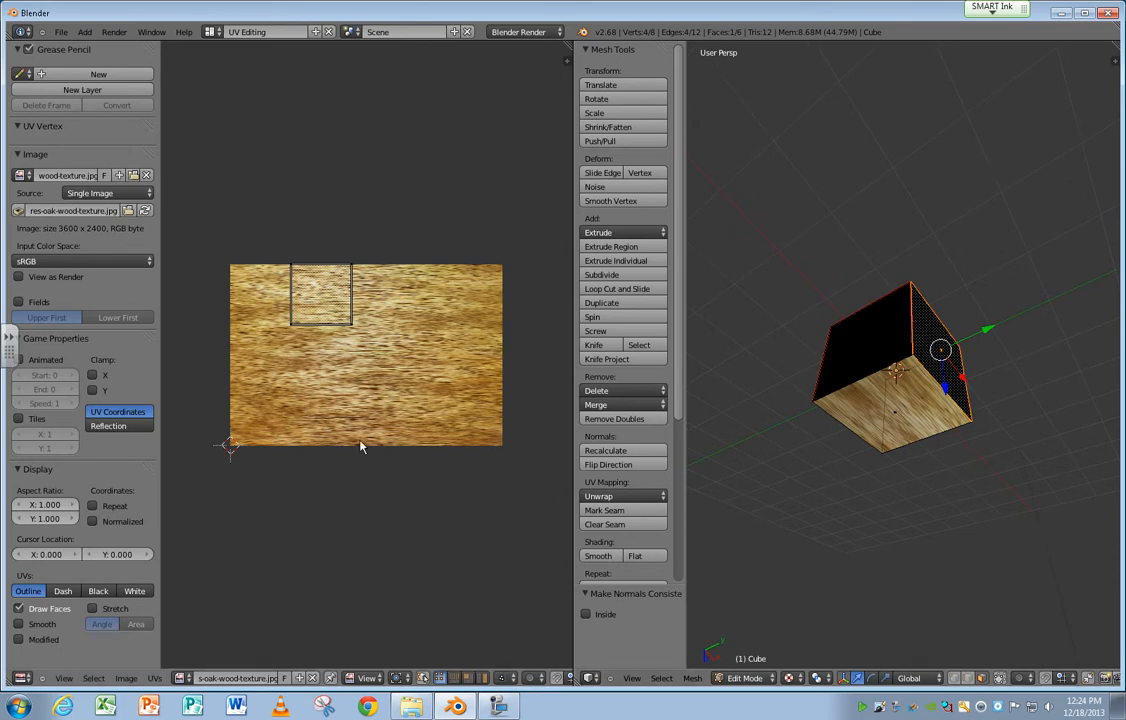
Pick the cube's bottom face and a neighbouring side face to compare their UV areas, and reselect the whole cube.
right_click(887, 410)
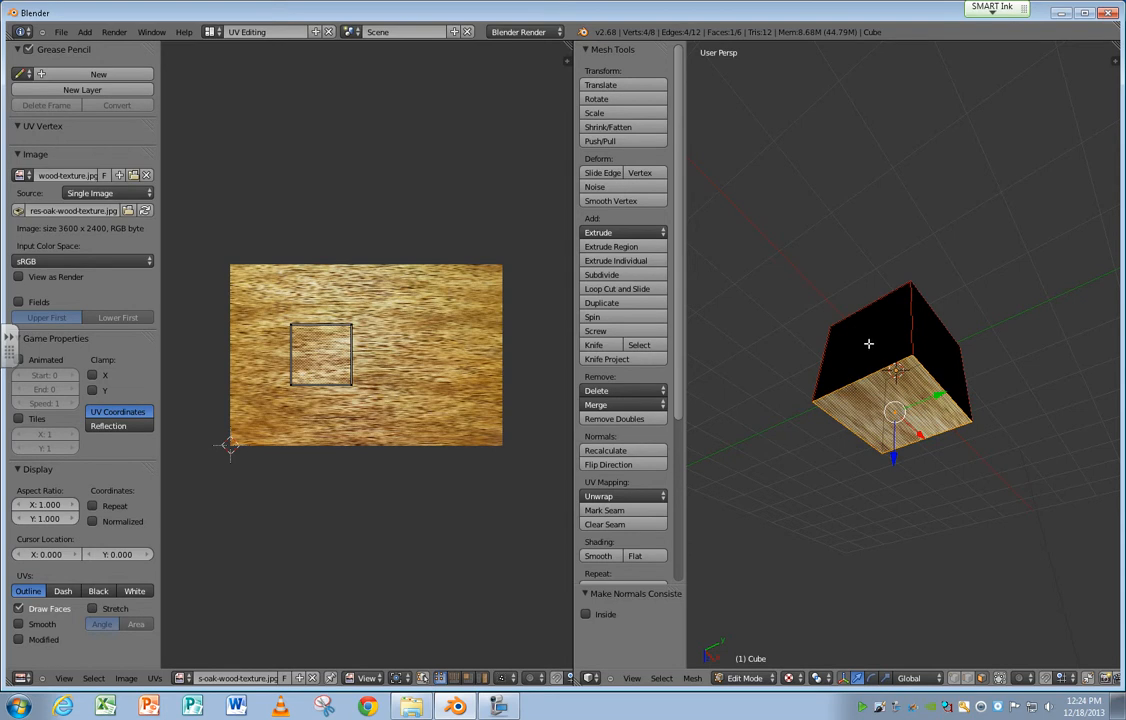
right_click(850, 361)
middle_click_drag(838, 379, 860, 414)
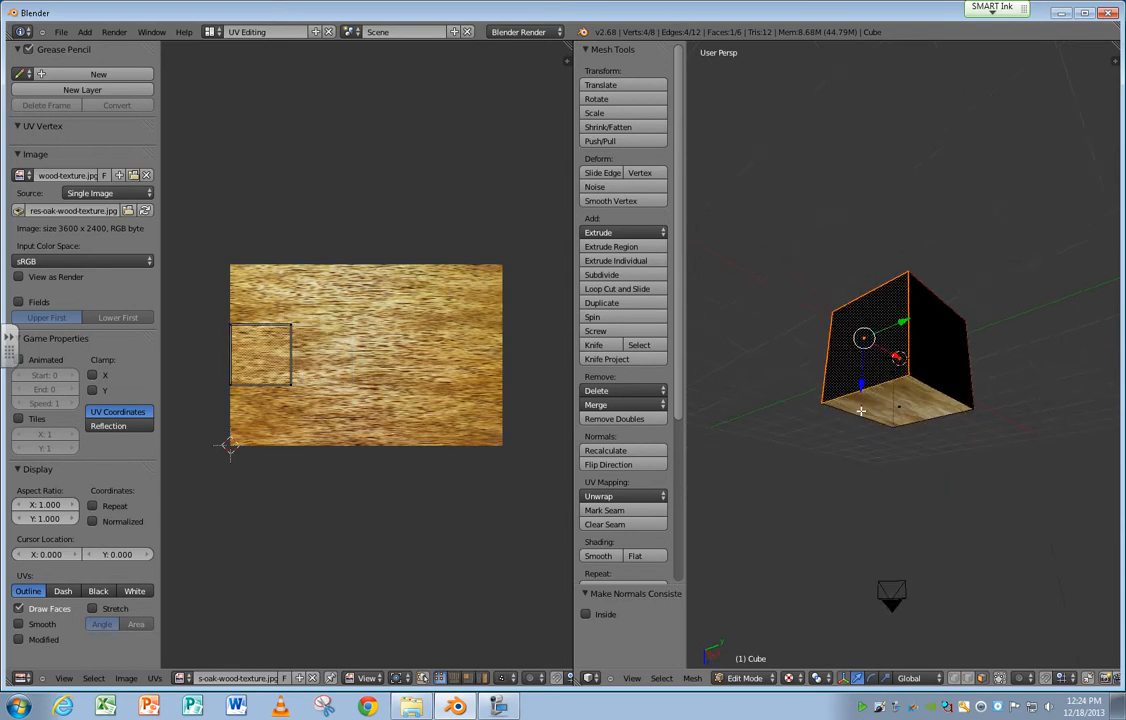
key("a")
key("a")
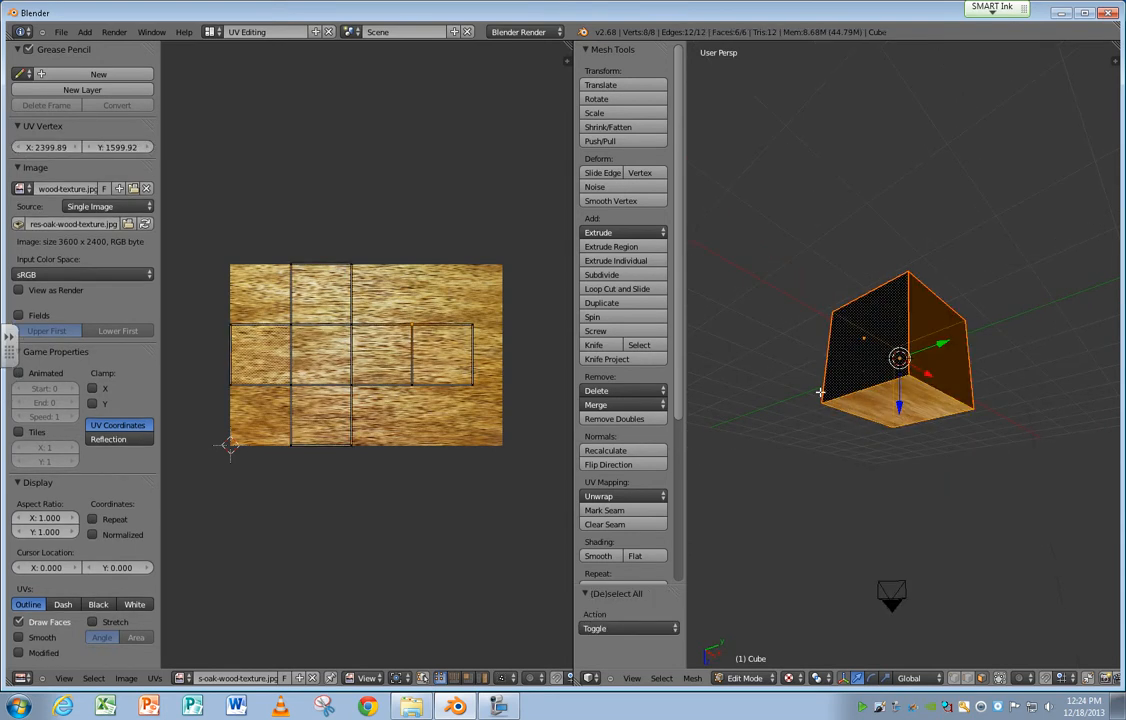
middle_click_drag(785, 522, 764, 479)
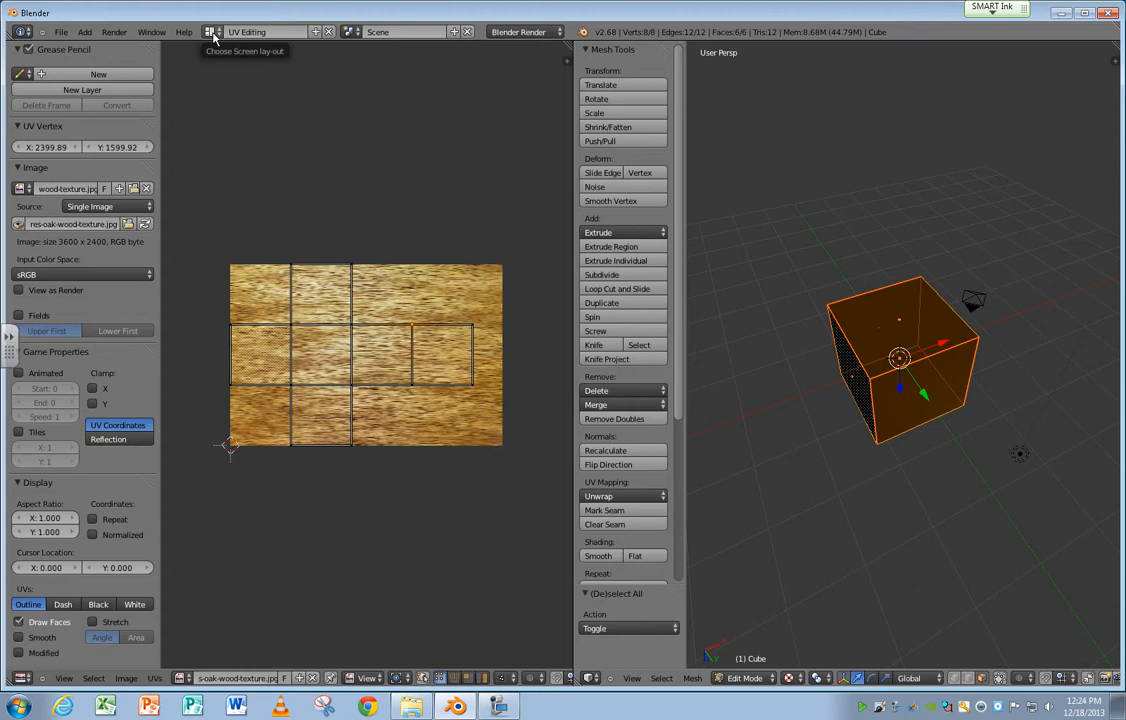
Switch to the Default screen layout and delete the cube in Object Mode.
left_click(209, 33)
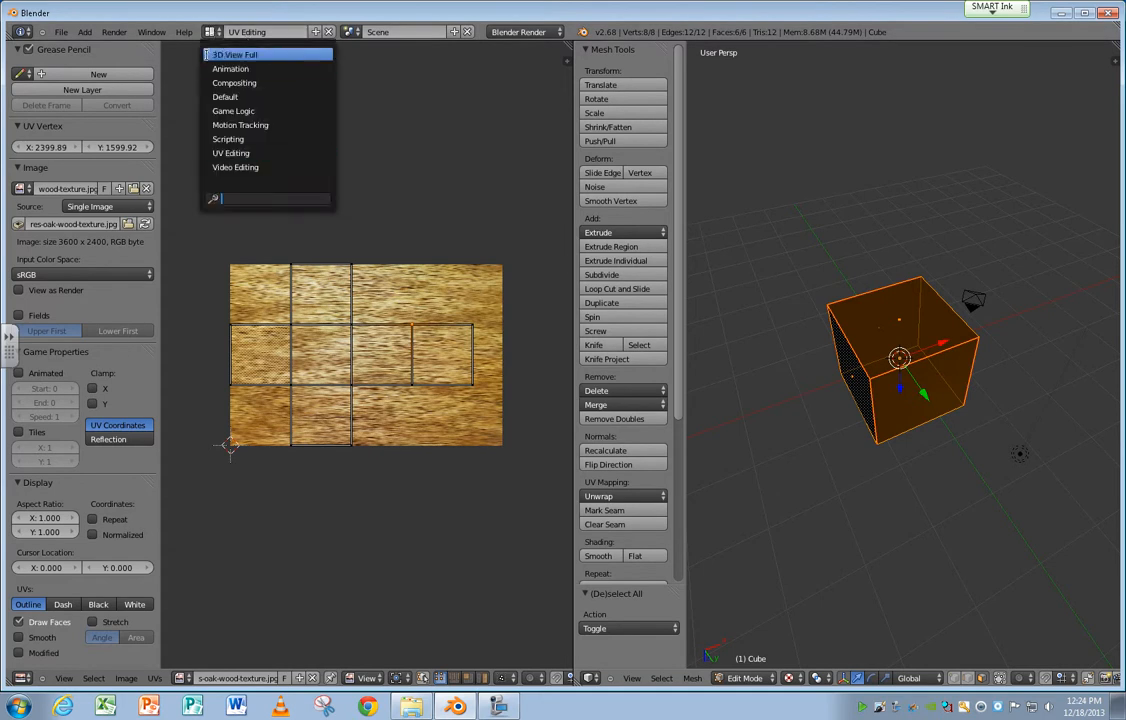
left_click(225, 97)
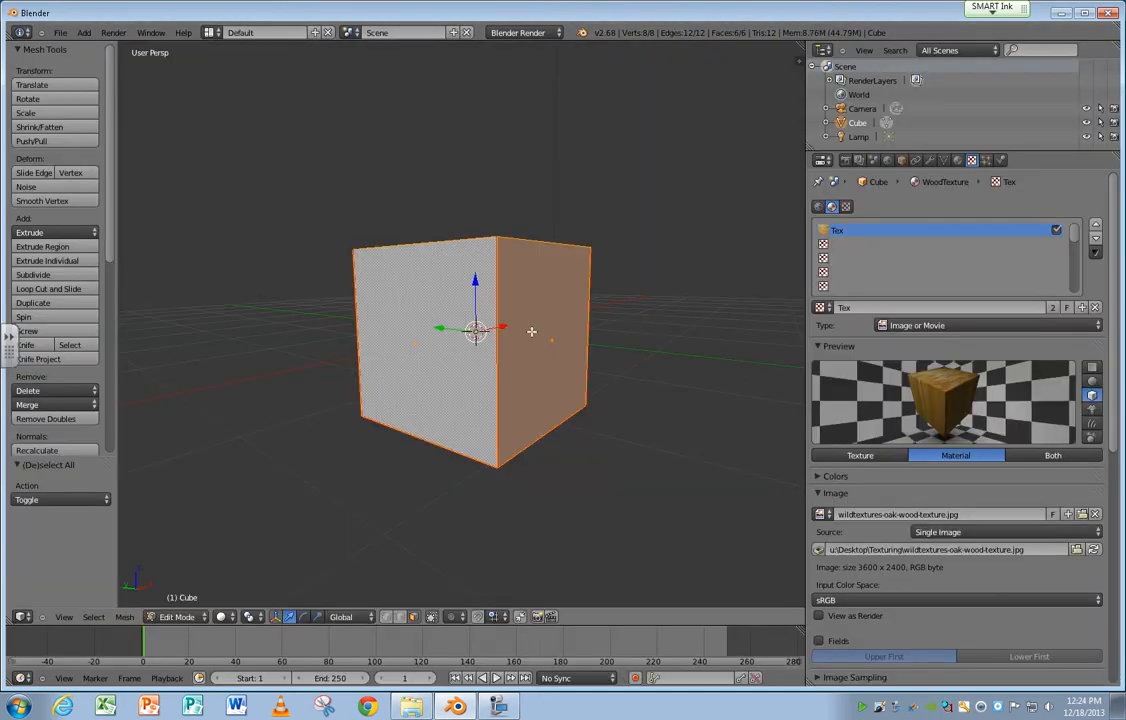
key("x")
key("Tab")
key("x")
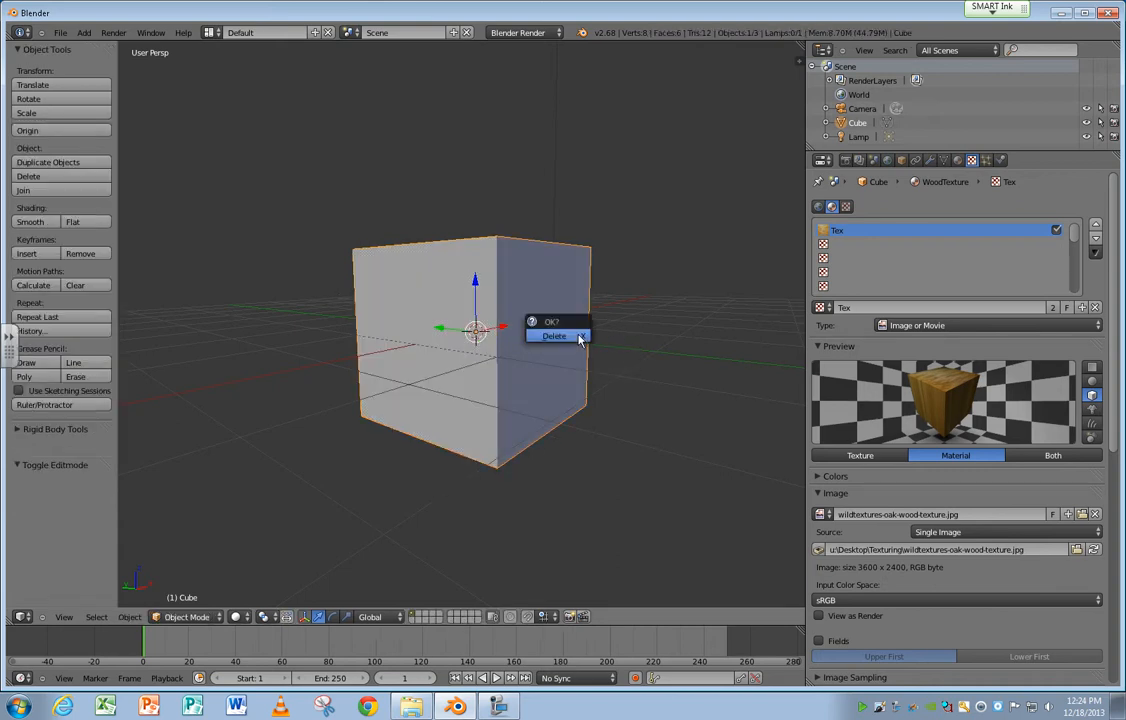
left_click(578, 335)
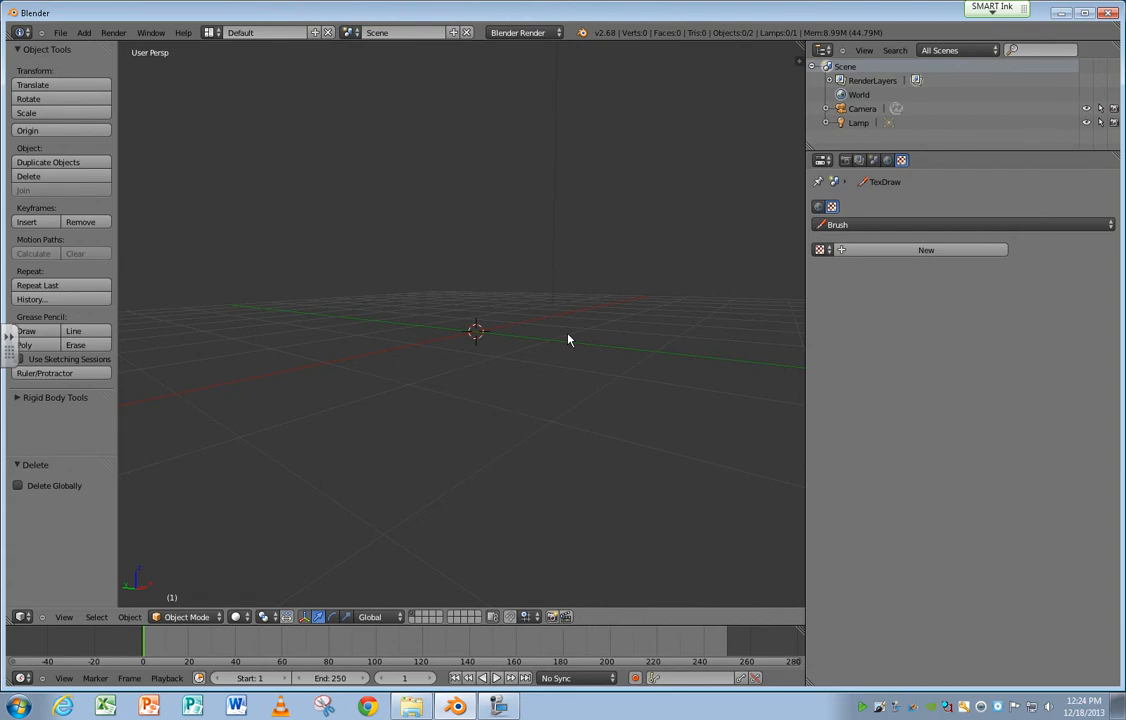
Add a UV sphere mesh and raise it about 0.977 units along the Z axis.
key("shift+a")
mouse_move(568, 336)
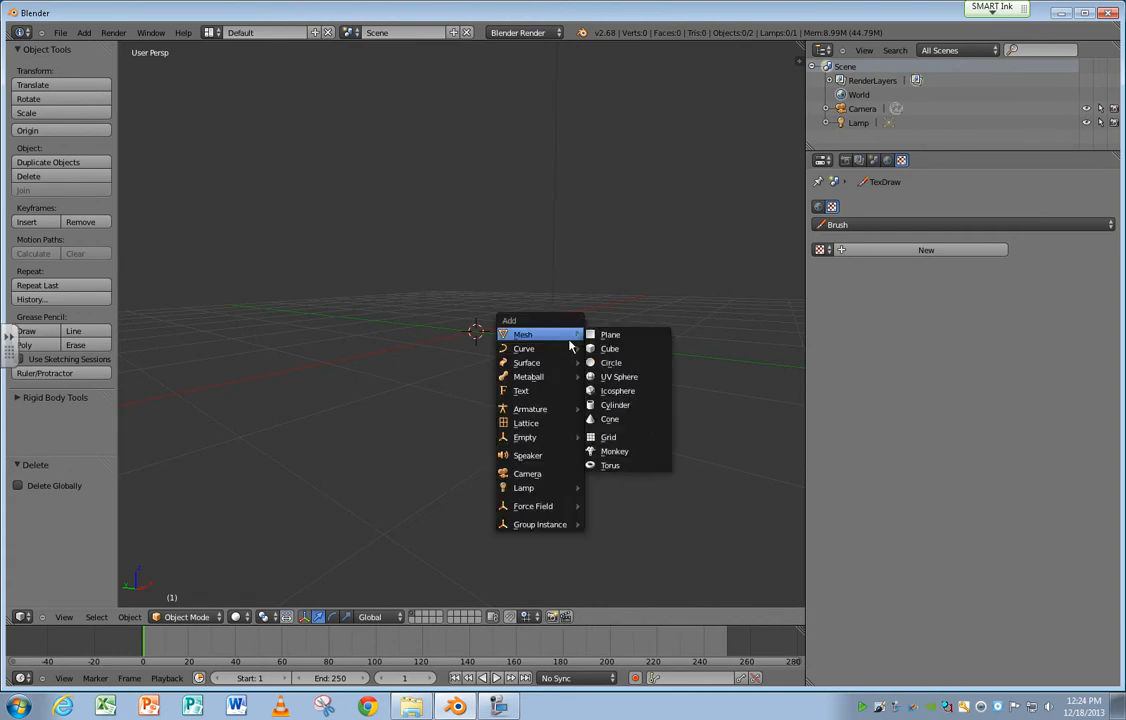
left_click(636, 377)
left_click_drag(476, 284, 482, 210)
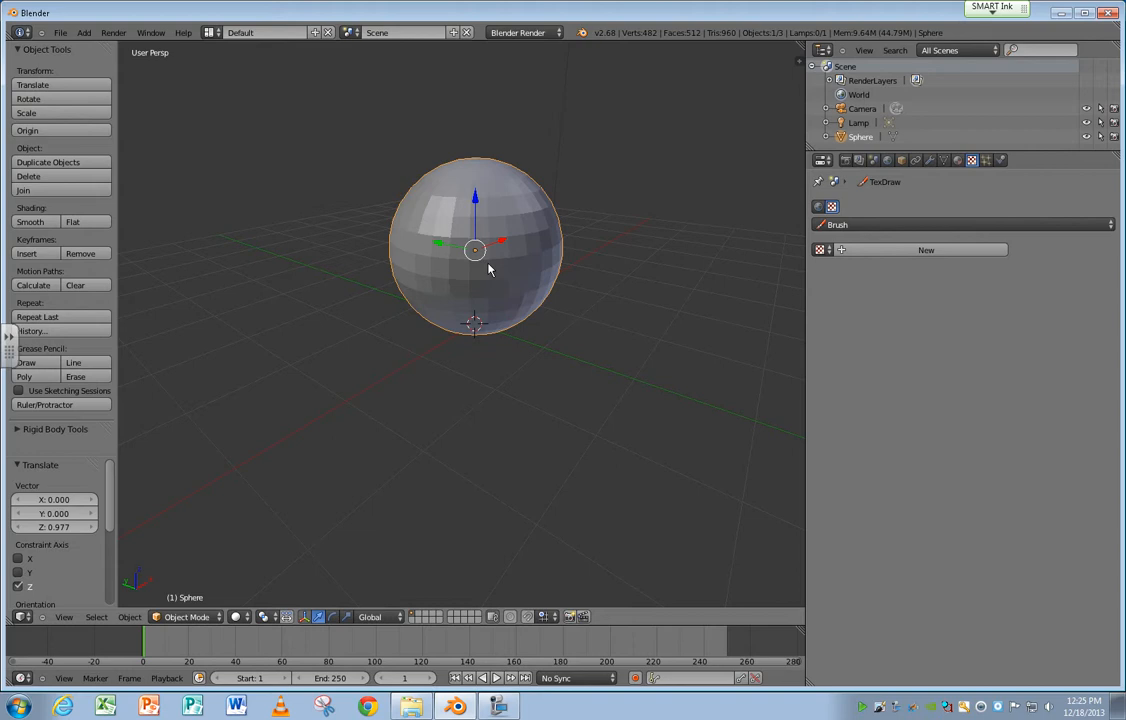
Enter Edit Mode with edge selection and select one pole-to-pole edge loop on the UV sphere.
key("Tab")
middle_click_drag(489, 268, 450, 337)
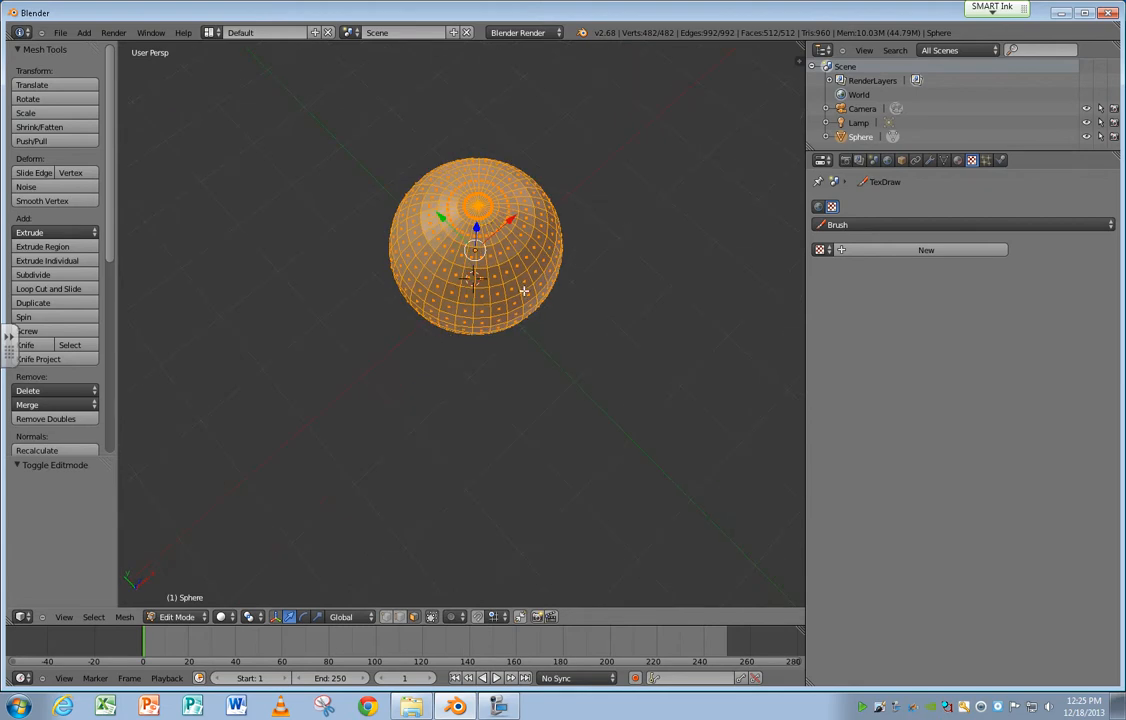
left_click(400, 617)
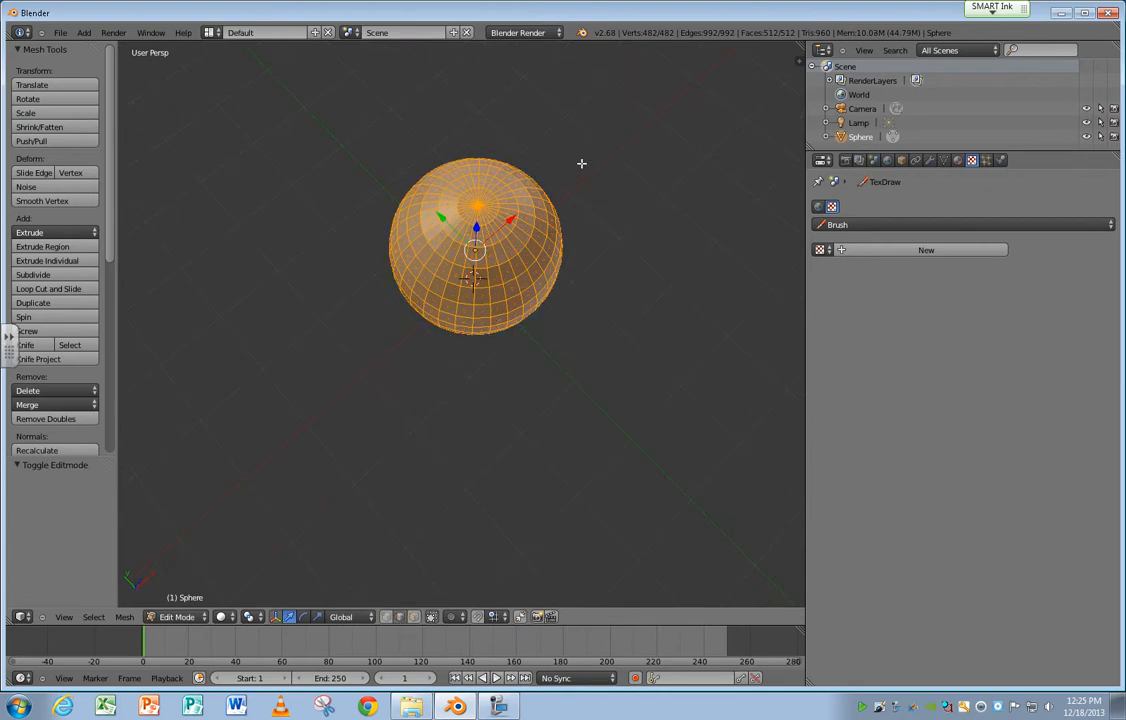
right_click(503, 220, "alt")
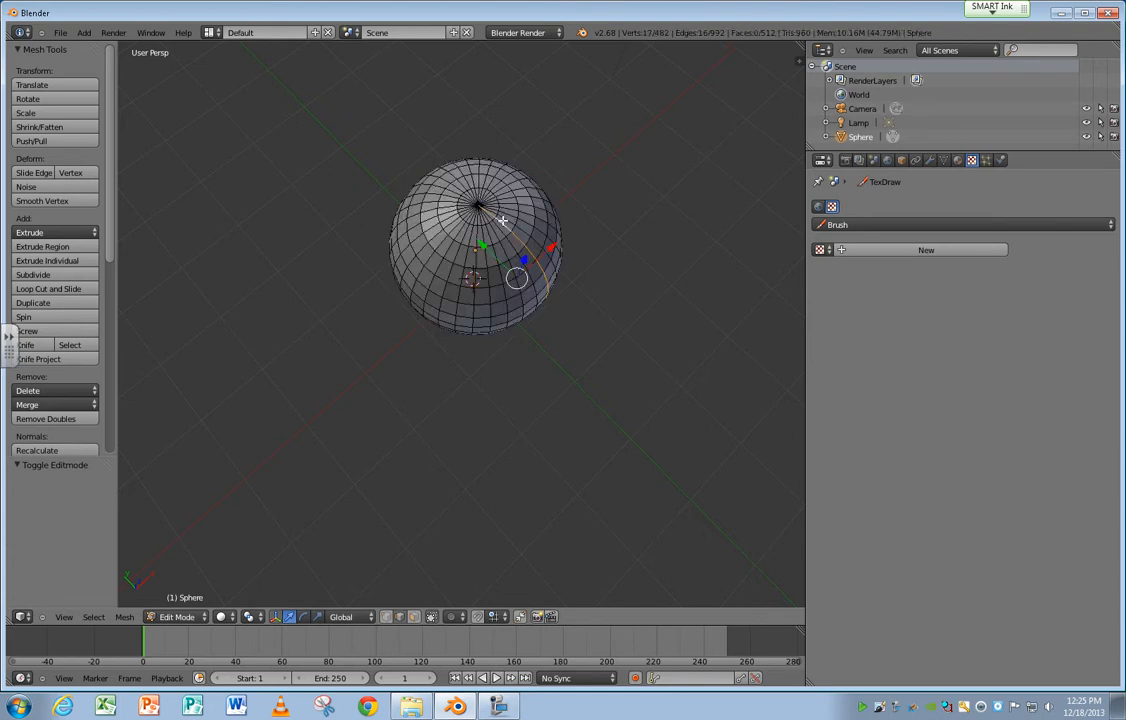
right_click(454, 194, "alt")
middle_click_drag(457, 261, 407, 302)
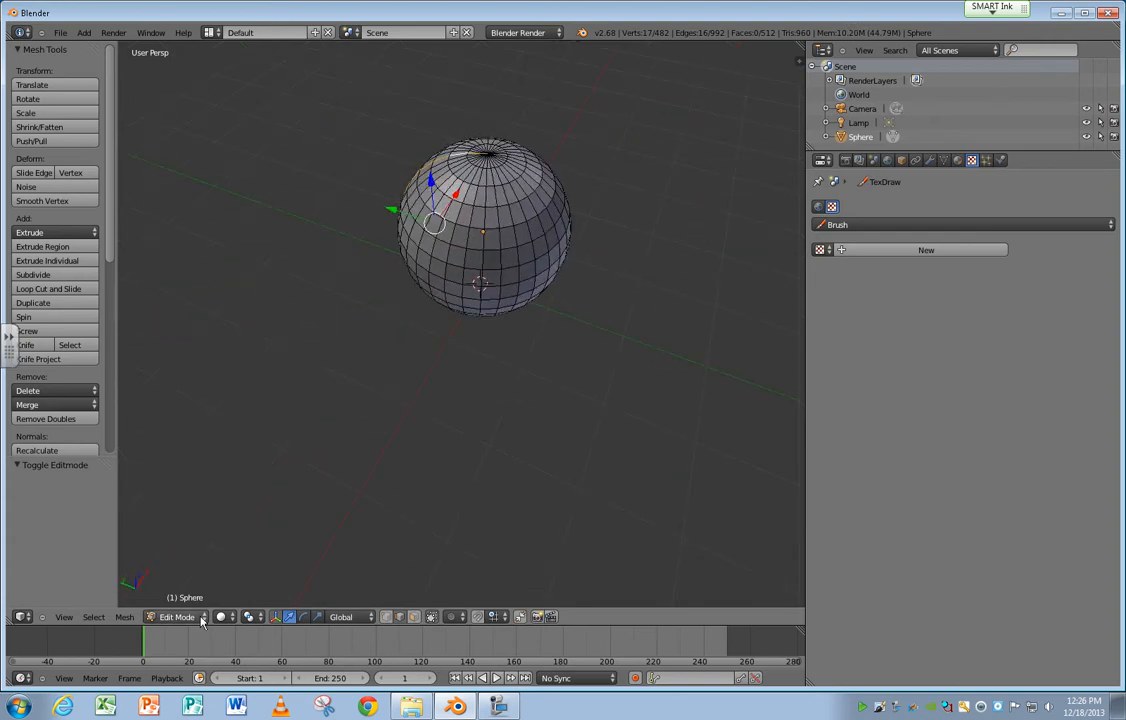
Mark the selected pole-to-pole edge loop as a seam and return to Object Mode.
left_click(124, 616)
mouse_move(193, 407)
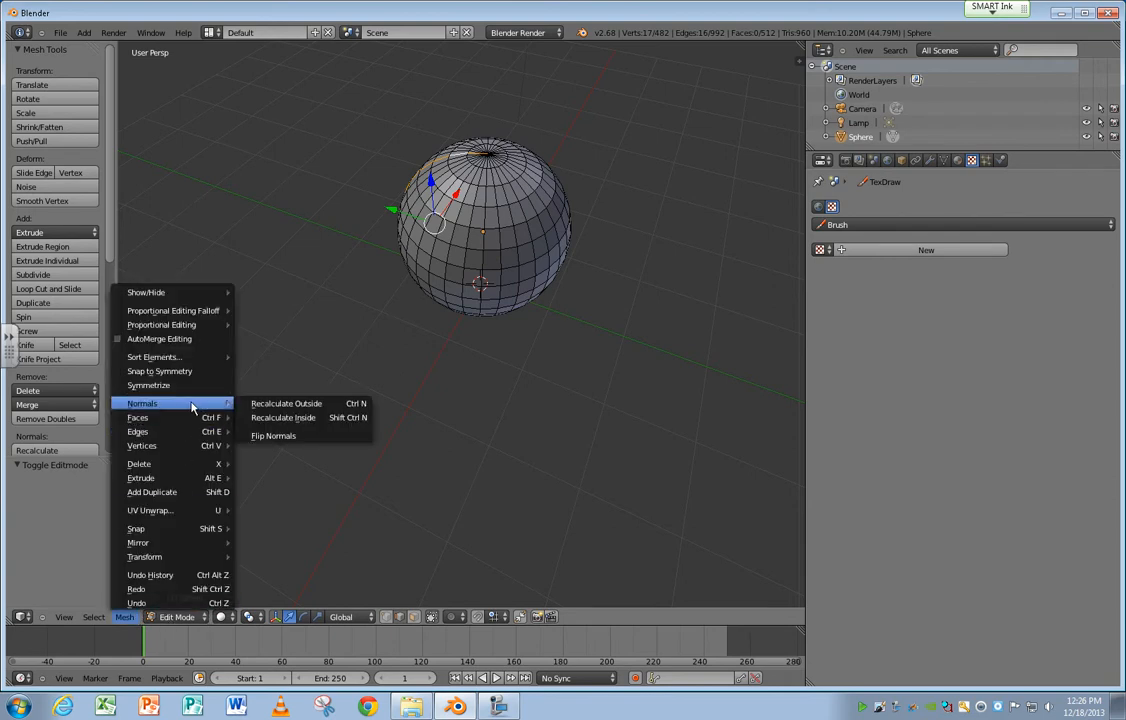
mouse_move(188, 432)
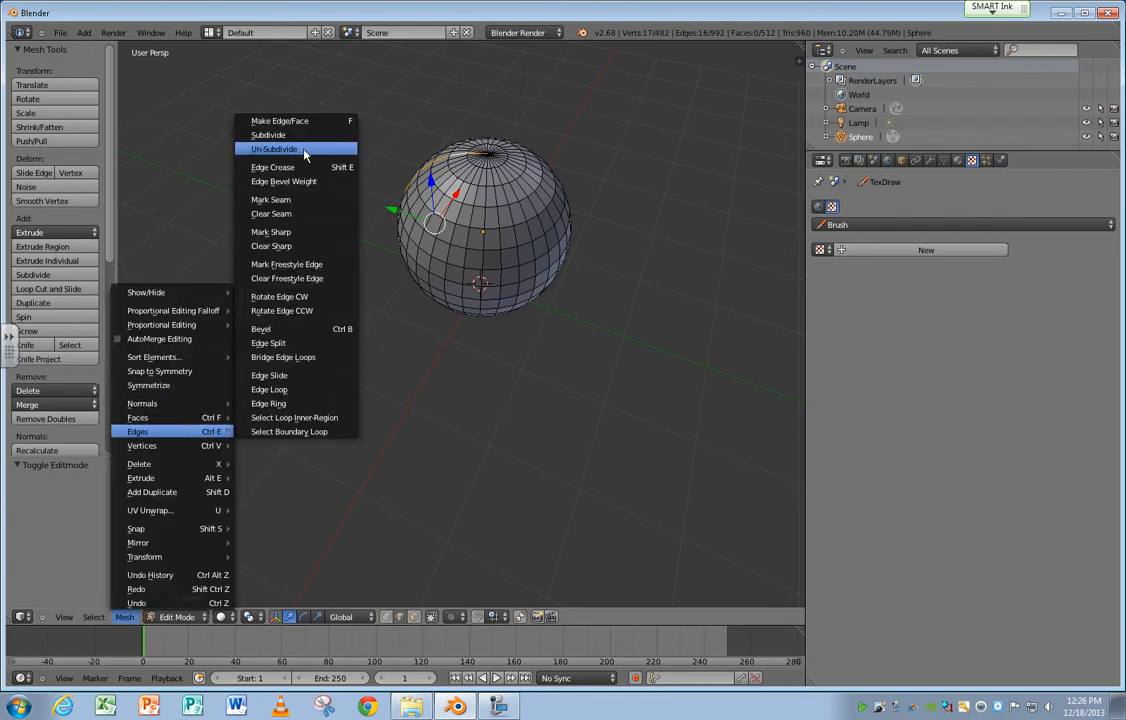
left_click(306, 201)
middle_click_drag(306, 201, 392, 176)
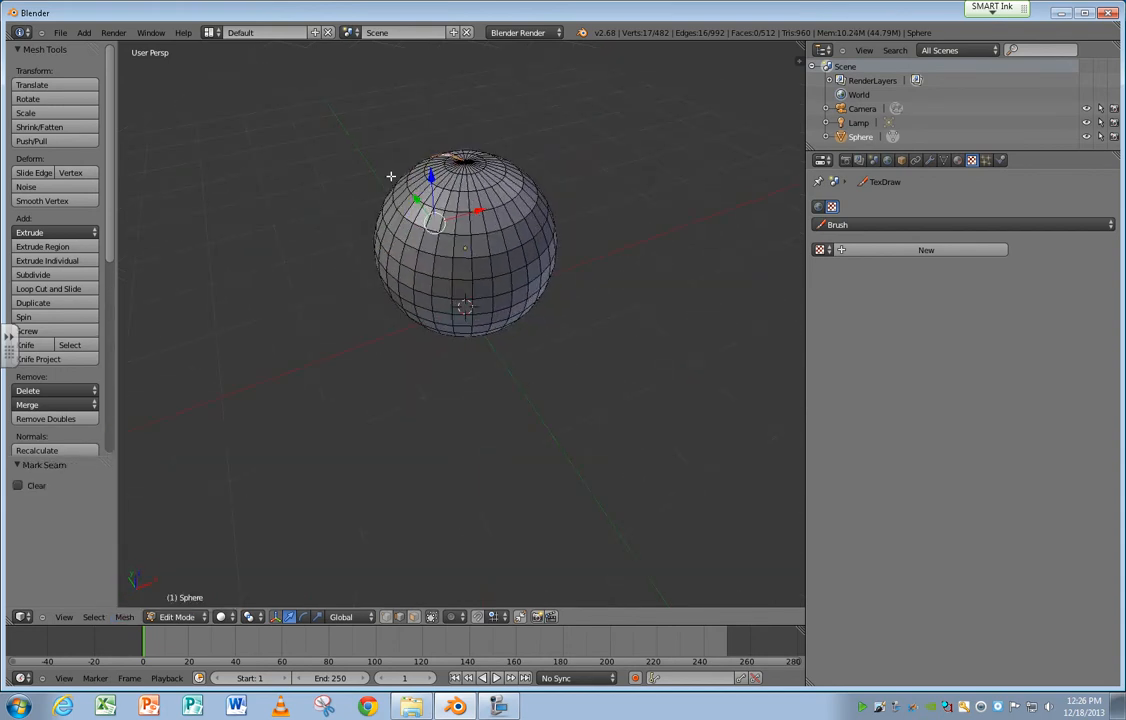
key("Tab")
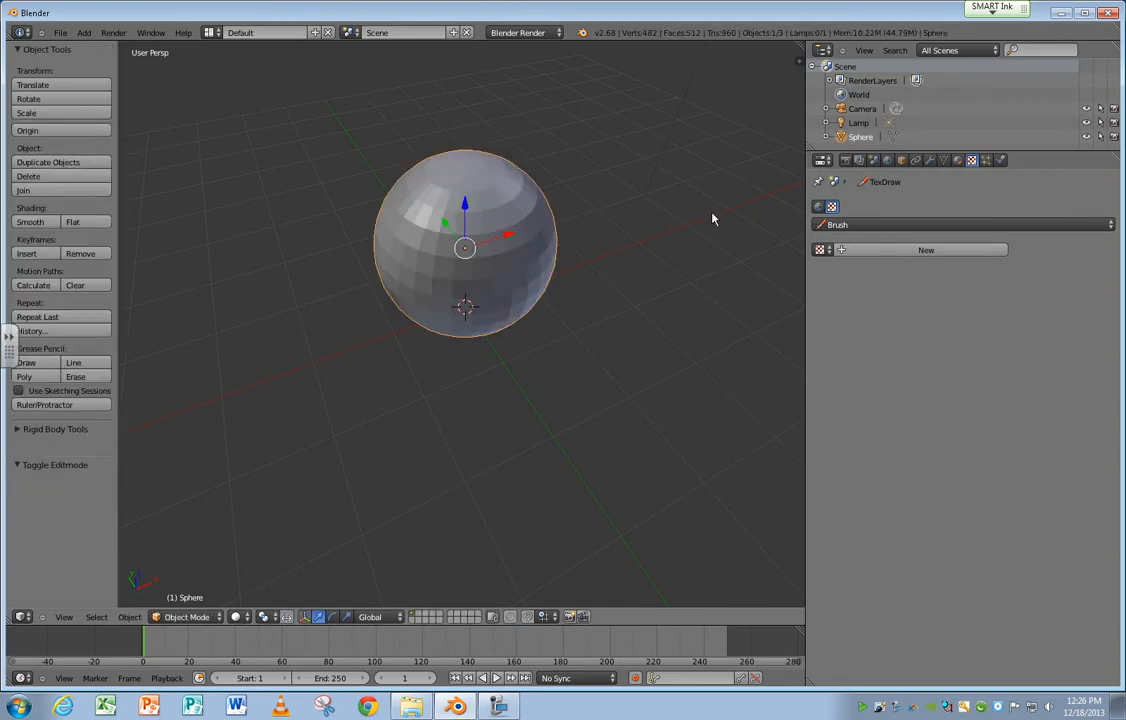
Add a material slot to the sphere and create a new material in it.
left_click(957, 161)
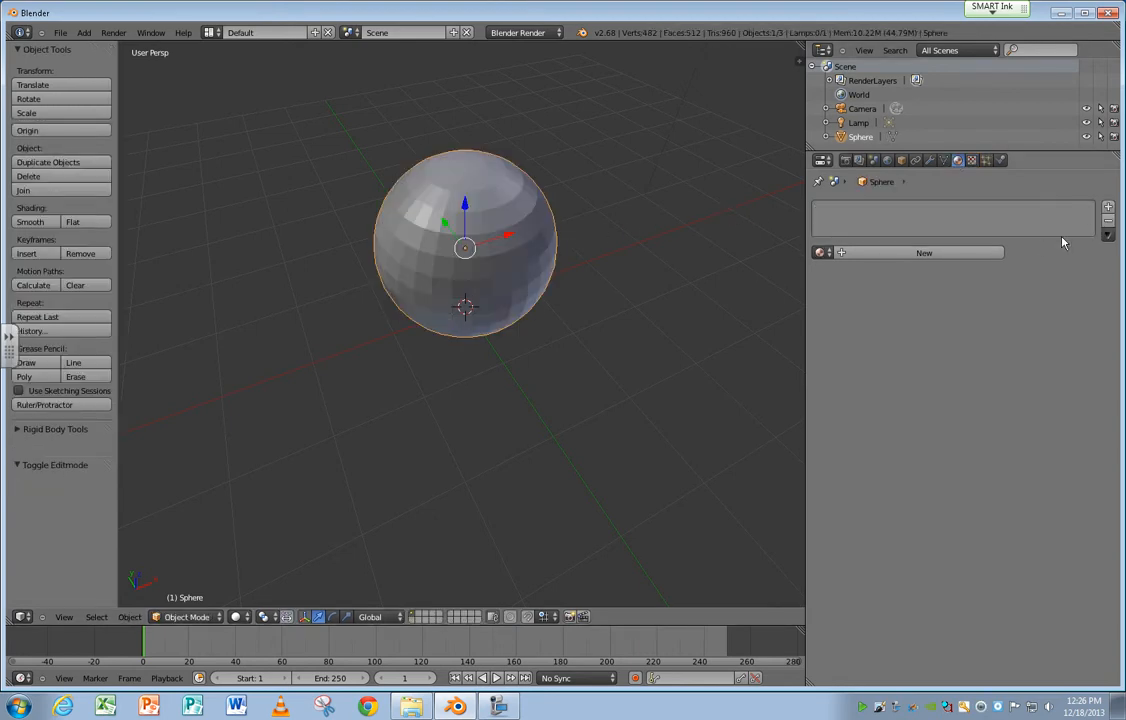
left_click(1108, 206)
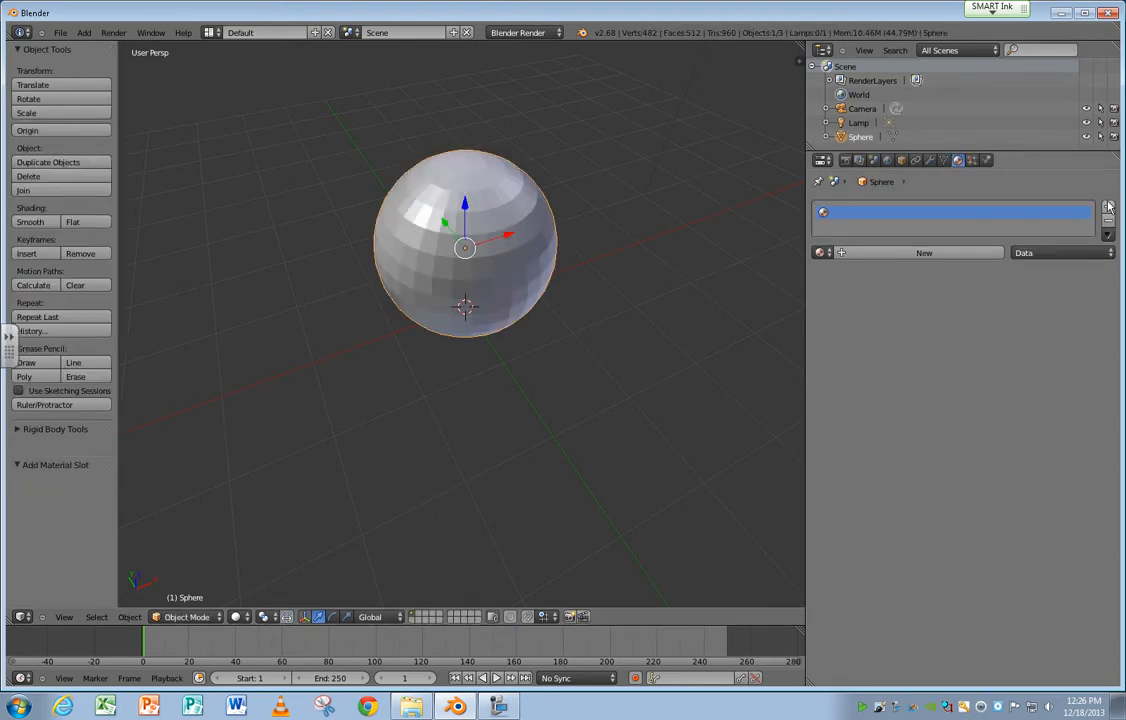
left_click(918, 255)
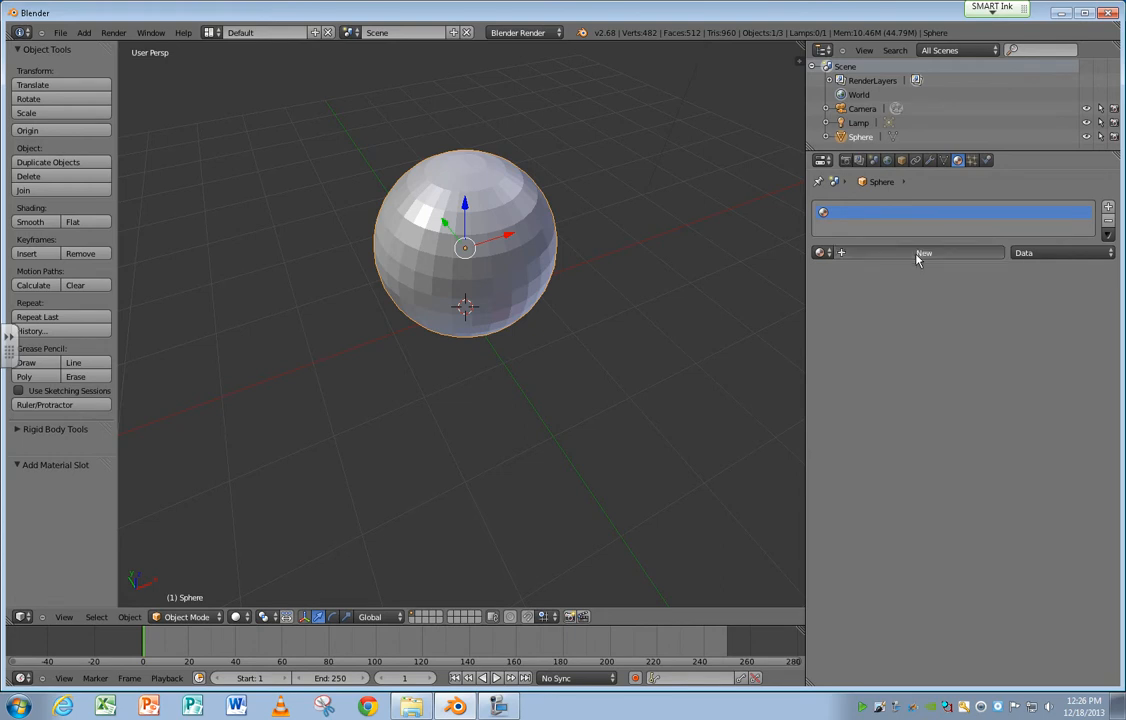
Add an Image or Movie texture to the sphere's material using the already loaded wildtextures-oak-wood-texture.jpg.
left_click(972, 161)
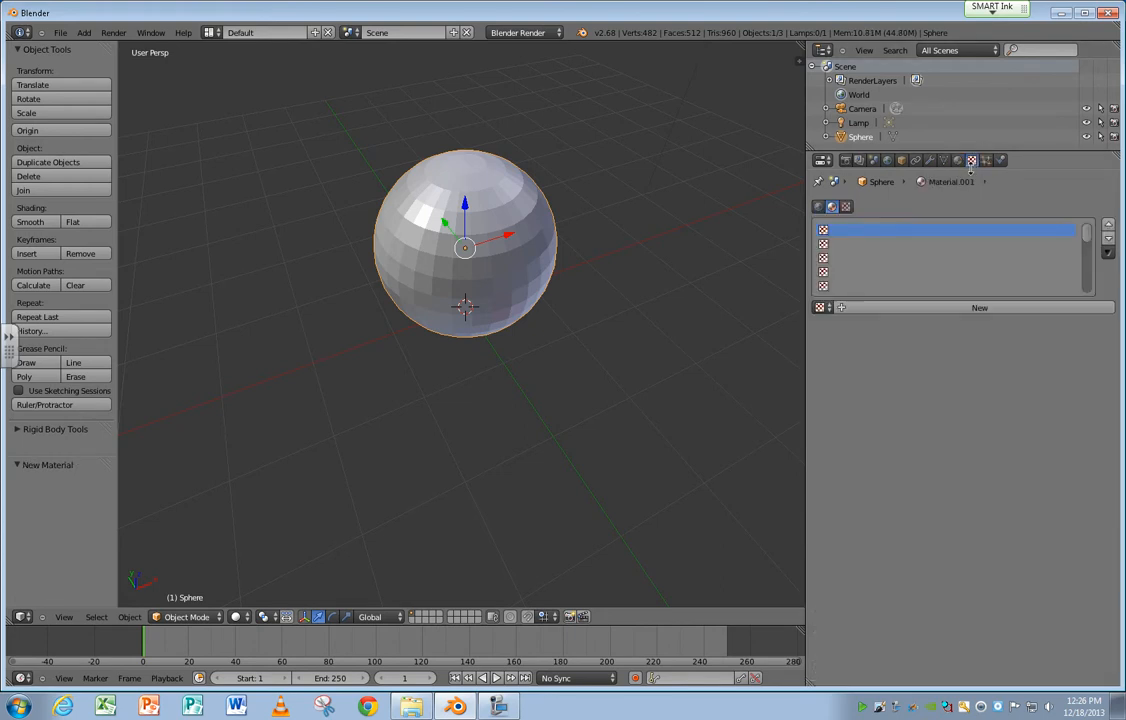
left_click(940, 308)
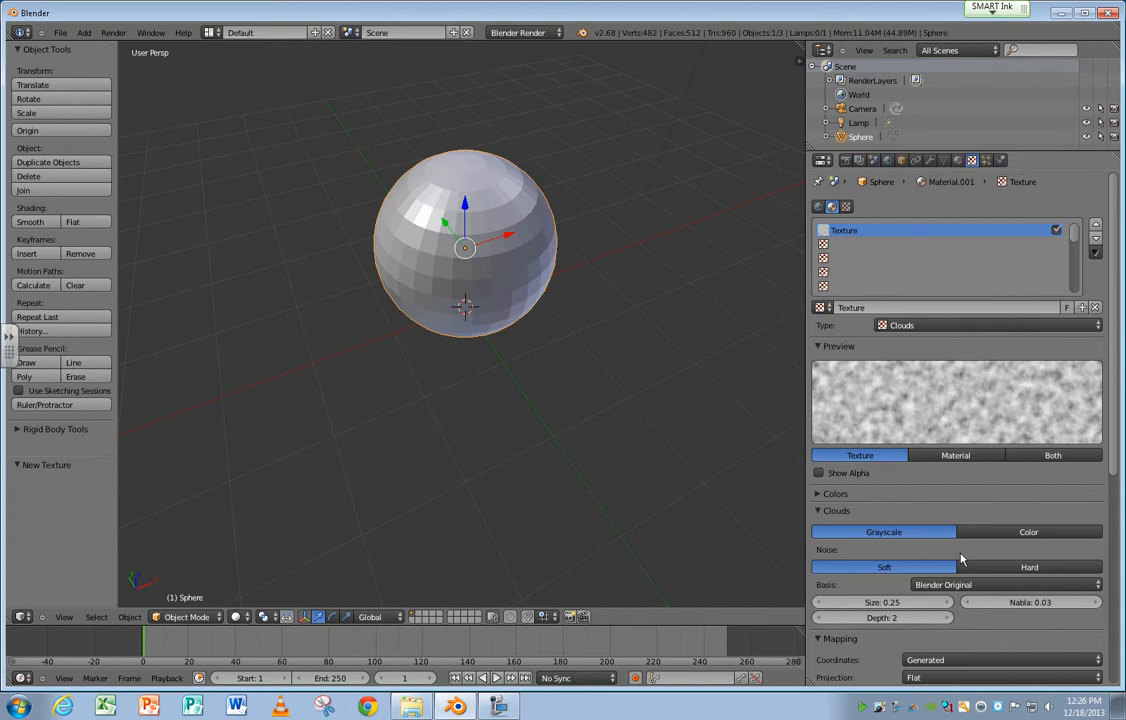
left_click(927, 324)
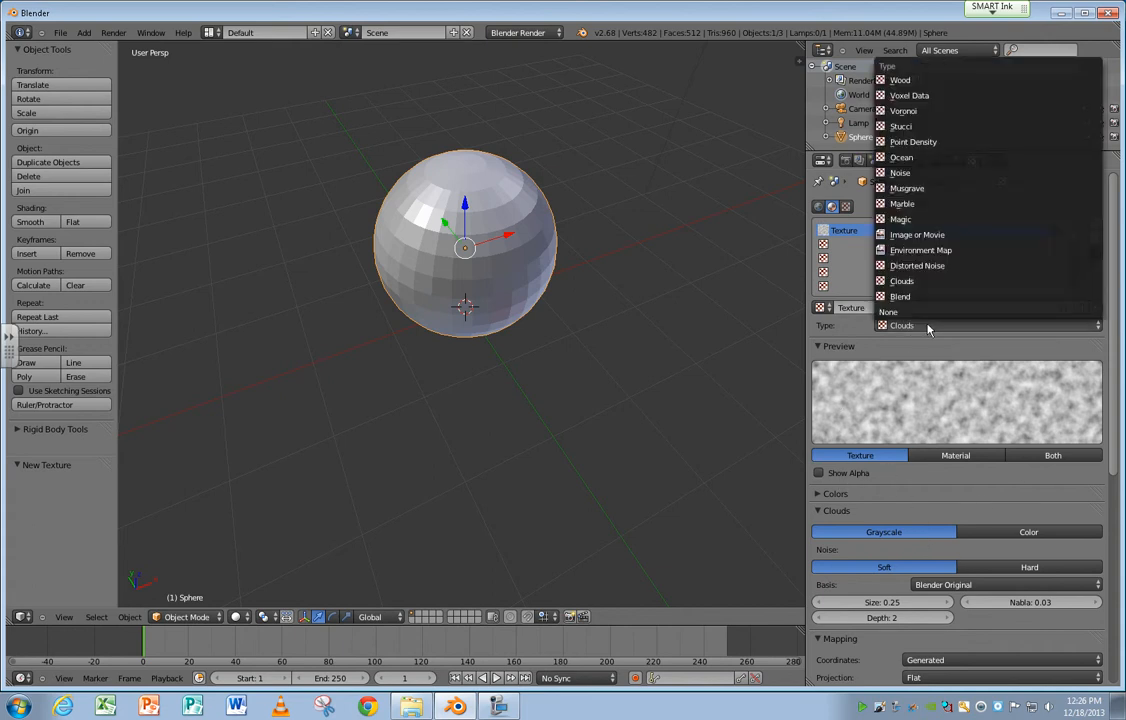
left_click(914, 236)
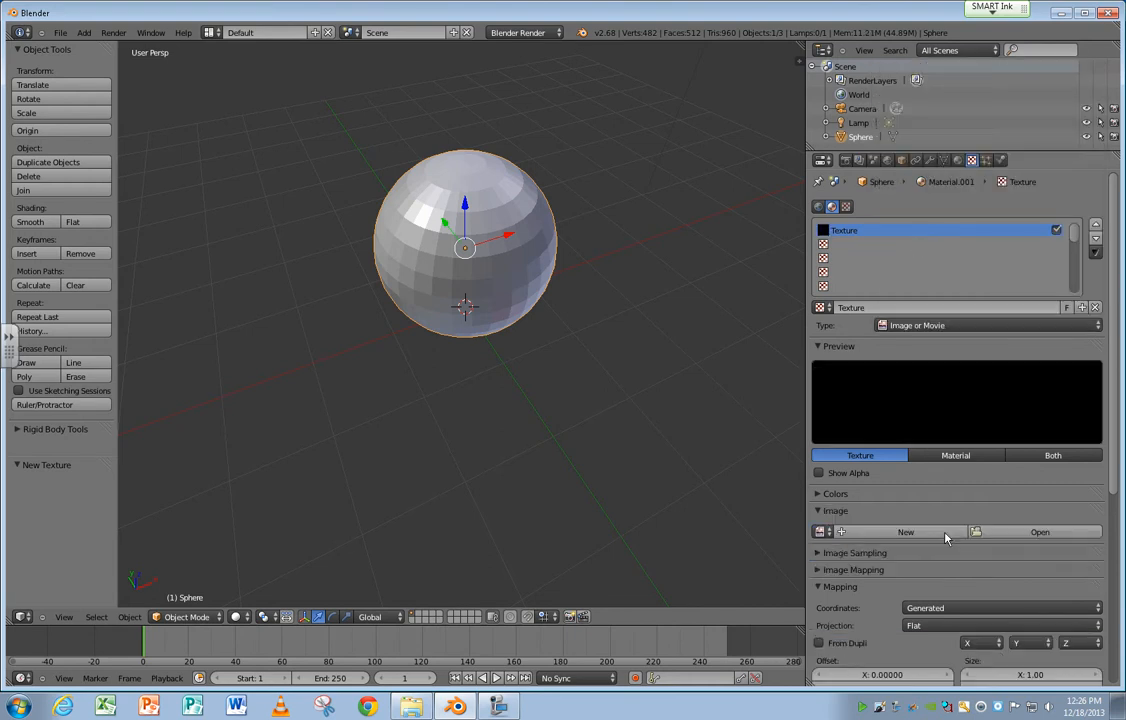
left_click(822, 531)
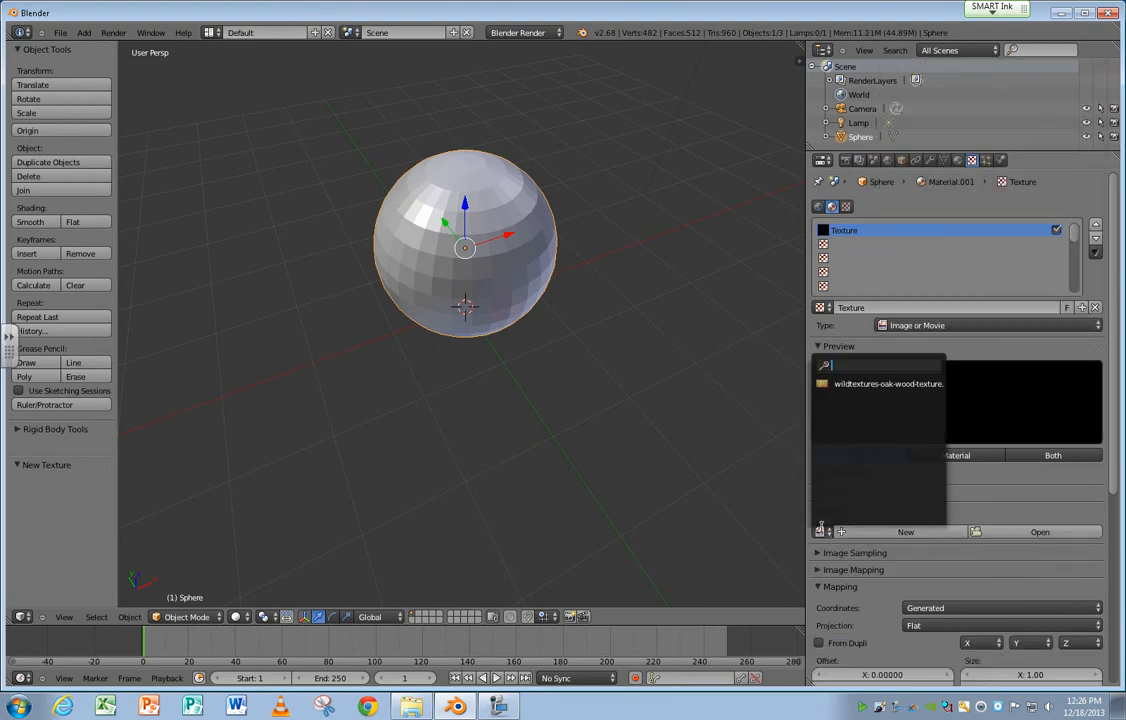
left_click(844, 384)
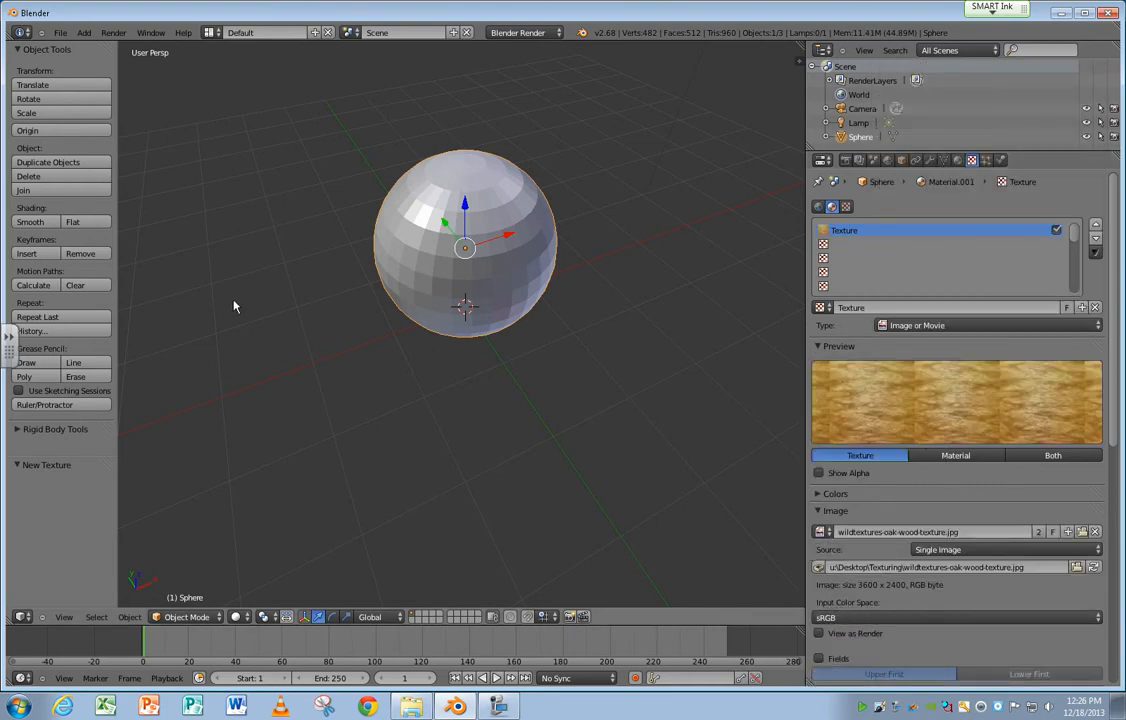
Switch to the UV Editing screen layout and turn the 3D view to the sphere's lit side.
left_click(210, 32)
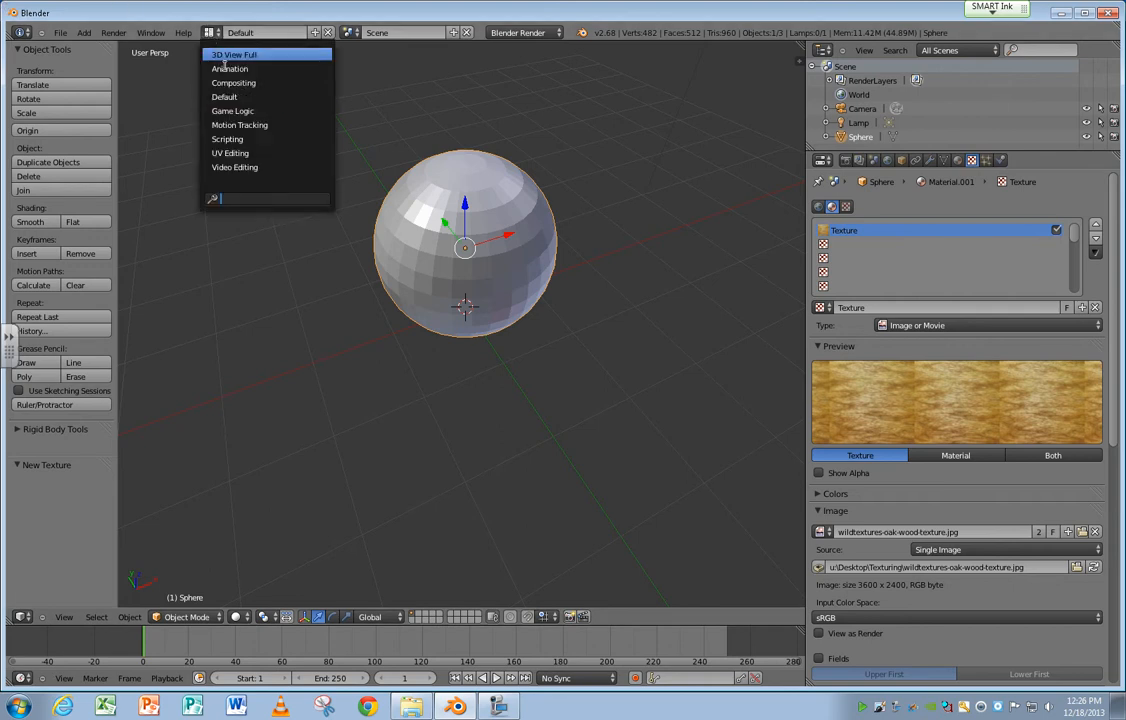
left_click(230, 153)
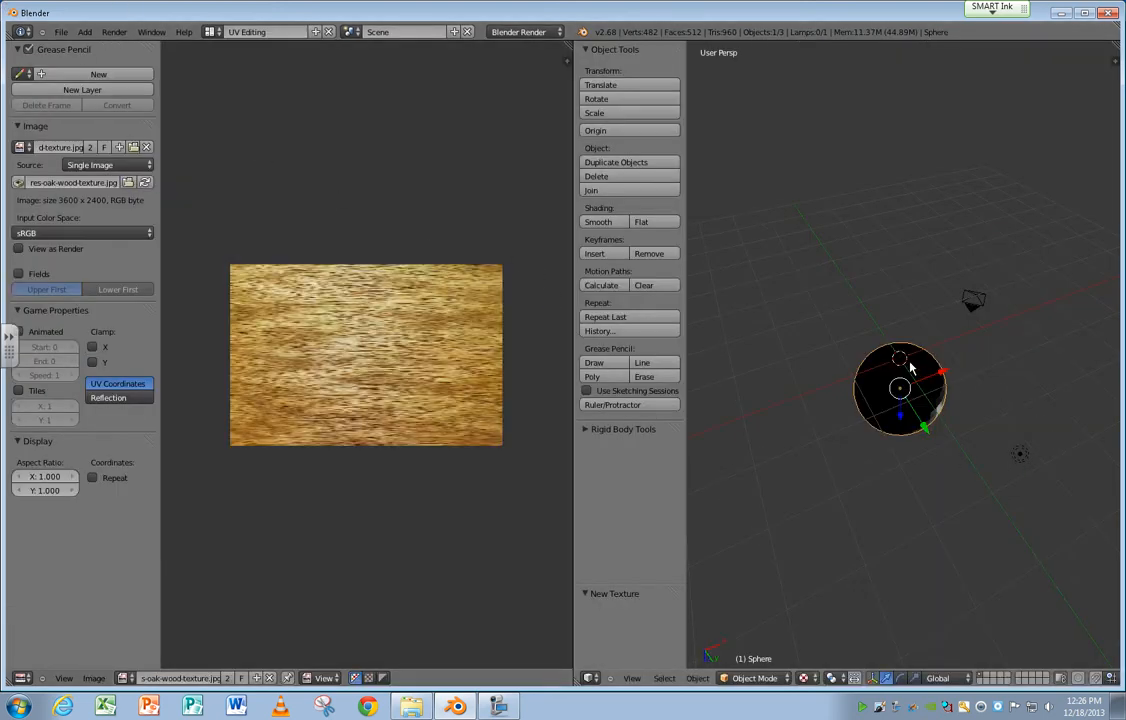
scroll(900, 395, "up", 2)
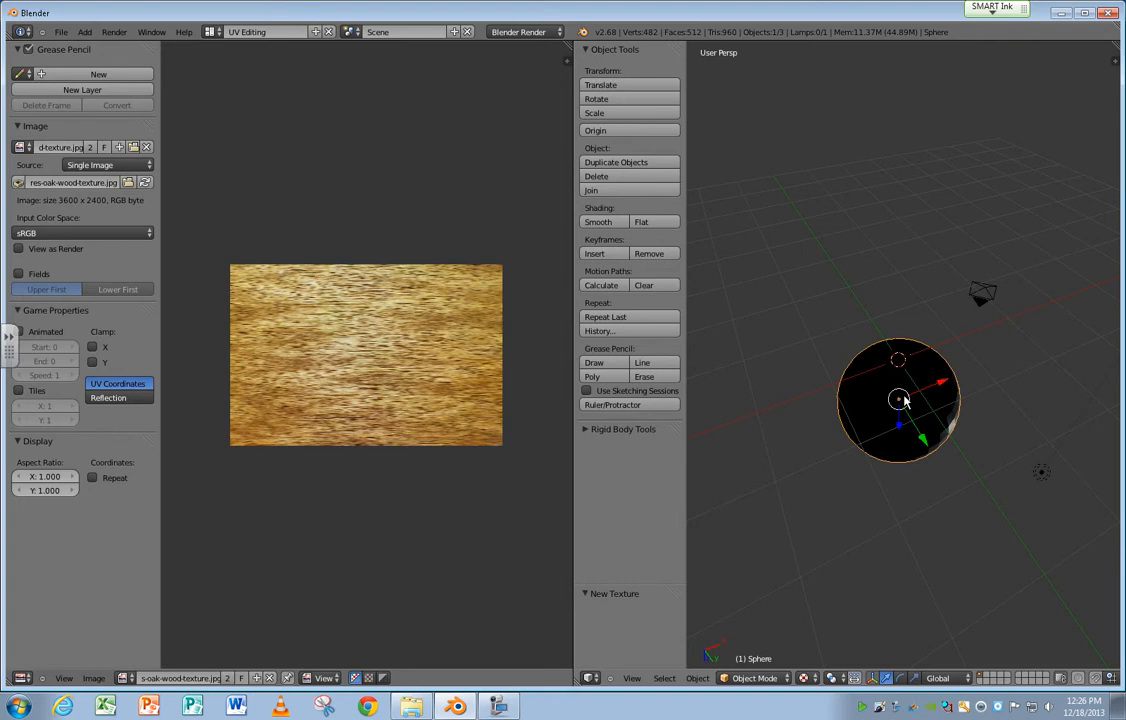
middle_click_drag(903, 400, 867, 603)
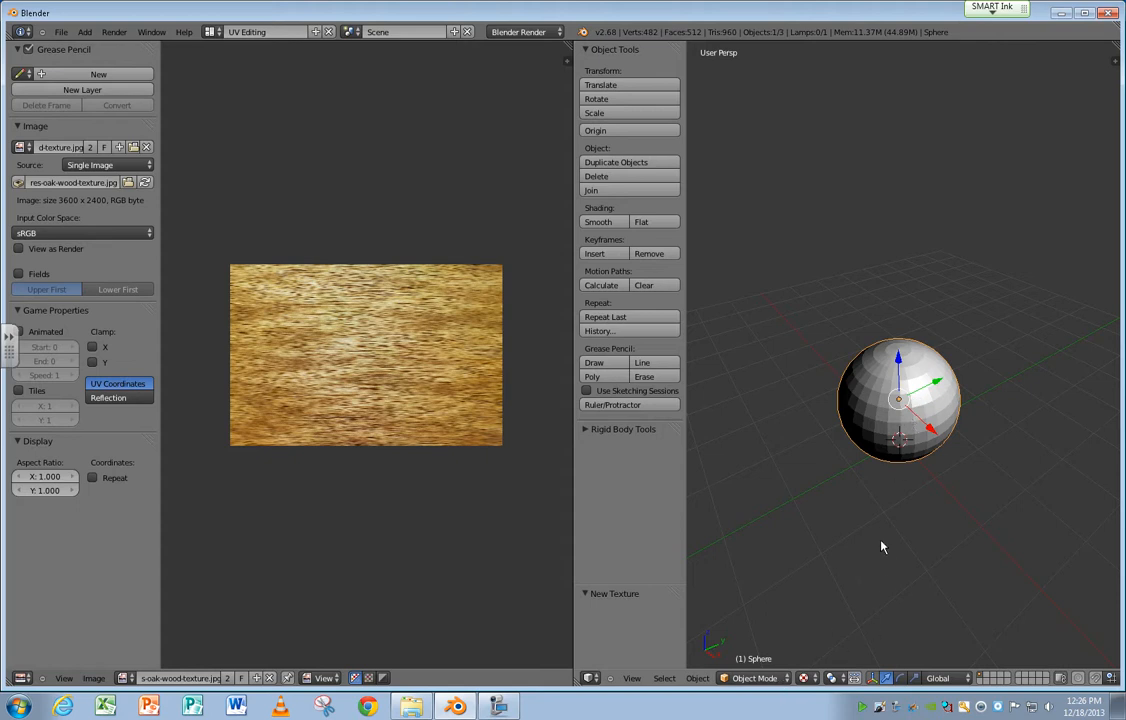
Select the entire sphere mesh in Edit Mode, apply the standard Unwrap, and inspect the texture in Object Mode.
key("Tab")
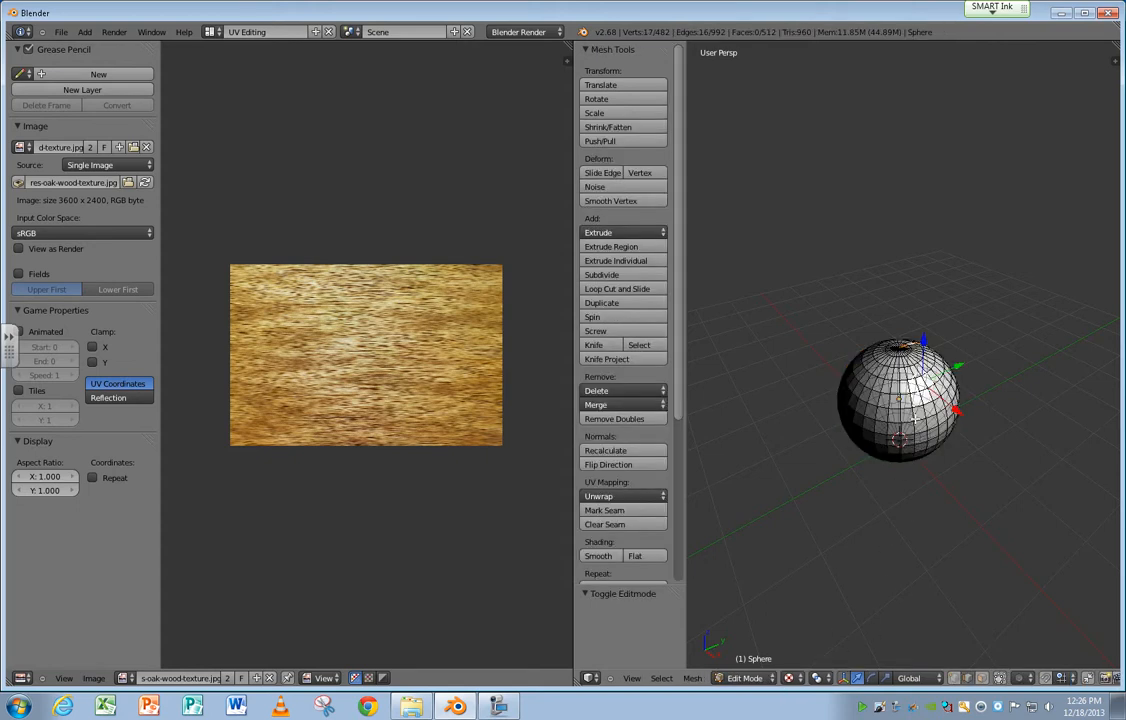
key("a")
left_click(692, 678)
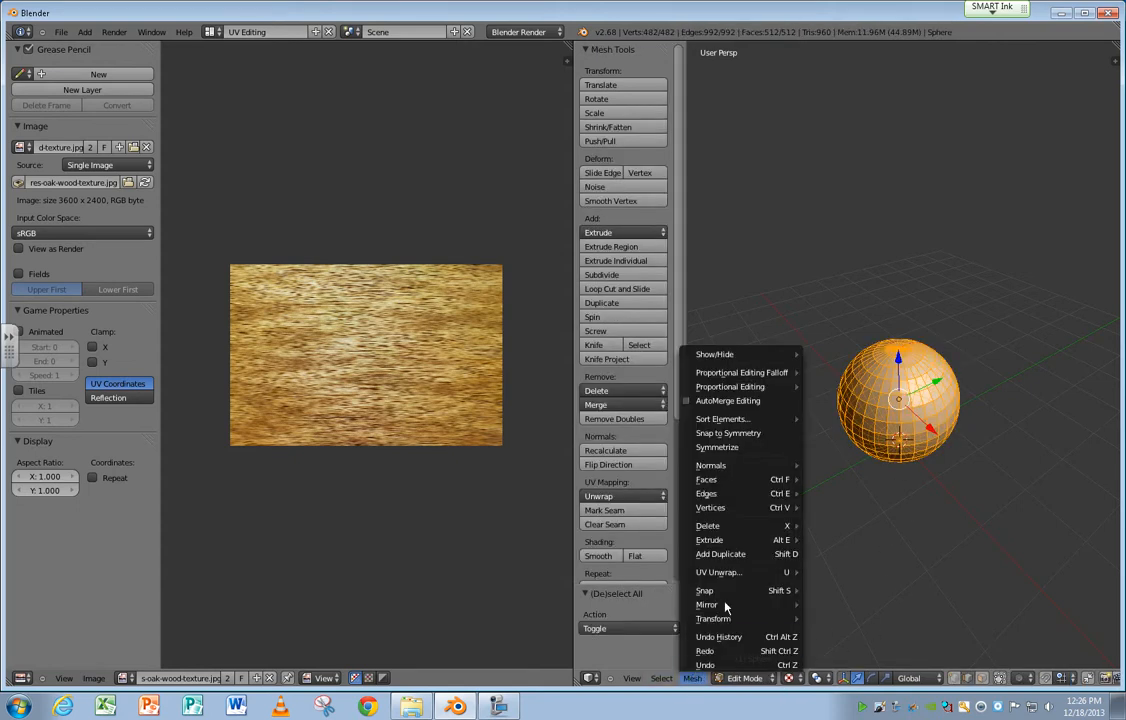
mouse_move(718, 572)
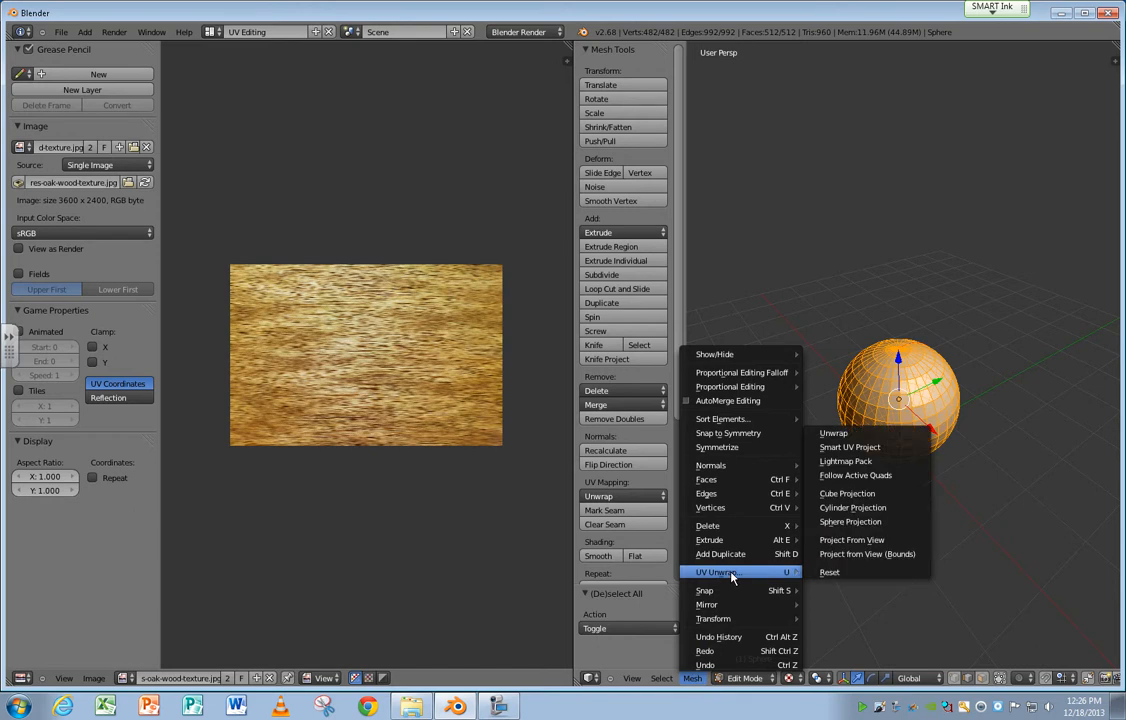
left_click(906, 438)
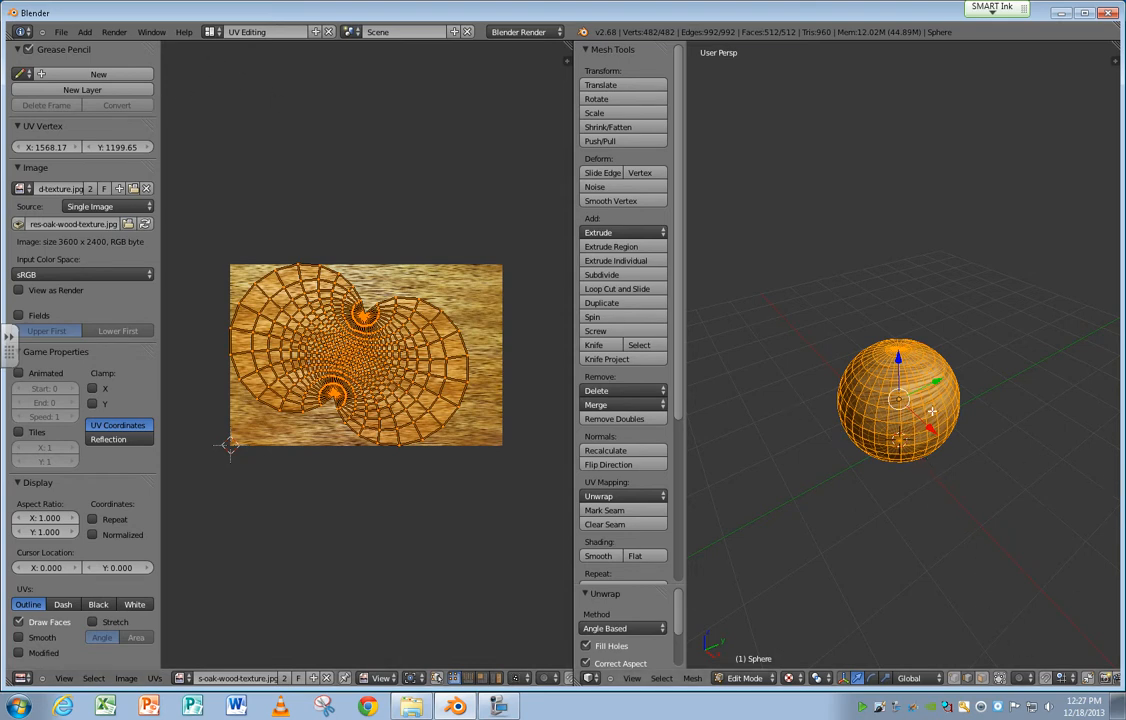
key("Tab")
middle_click_drag(885, 430, 814, 638)
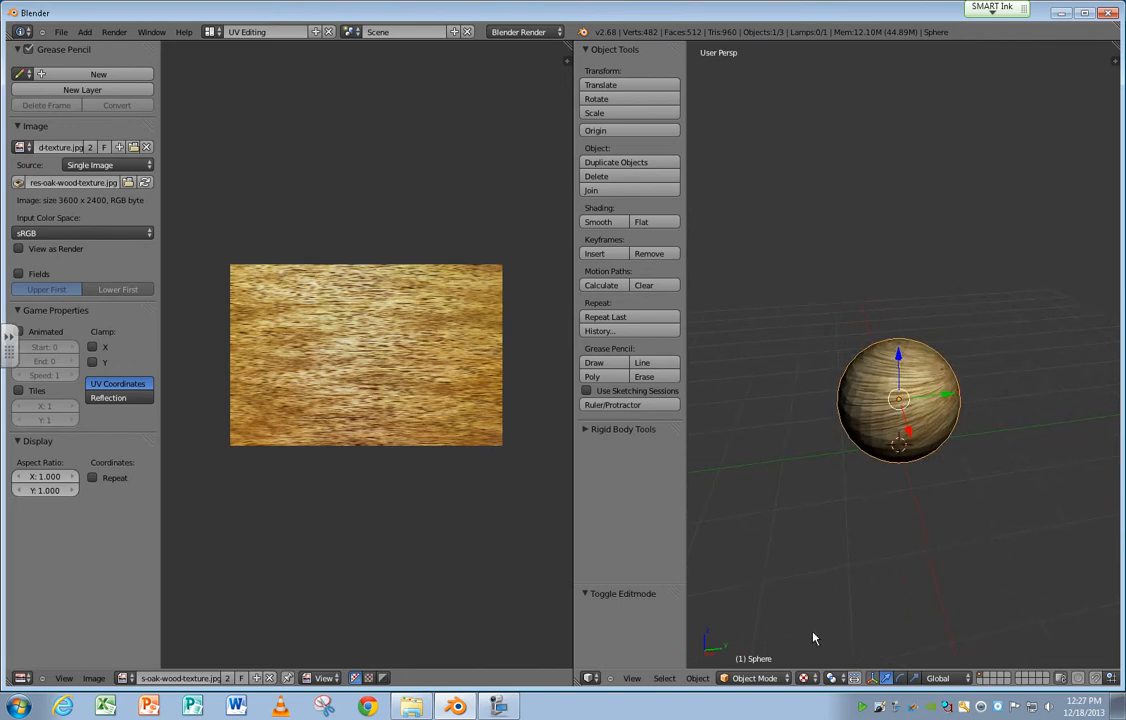
Switch to the Default screen layout and set the viewport shading to Texture to inspect the wood-mapped sphere.
left_click(212, 32)
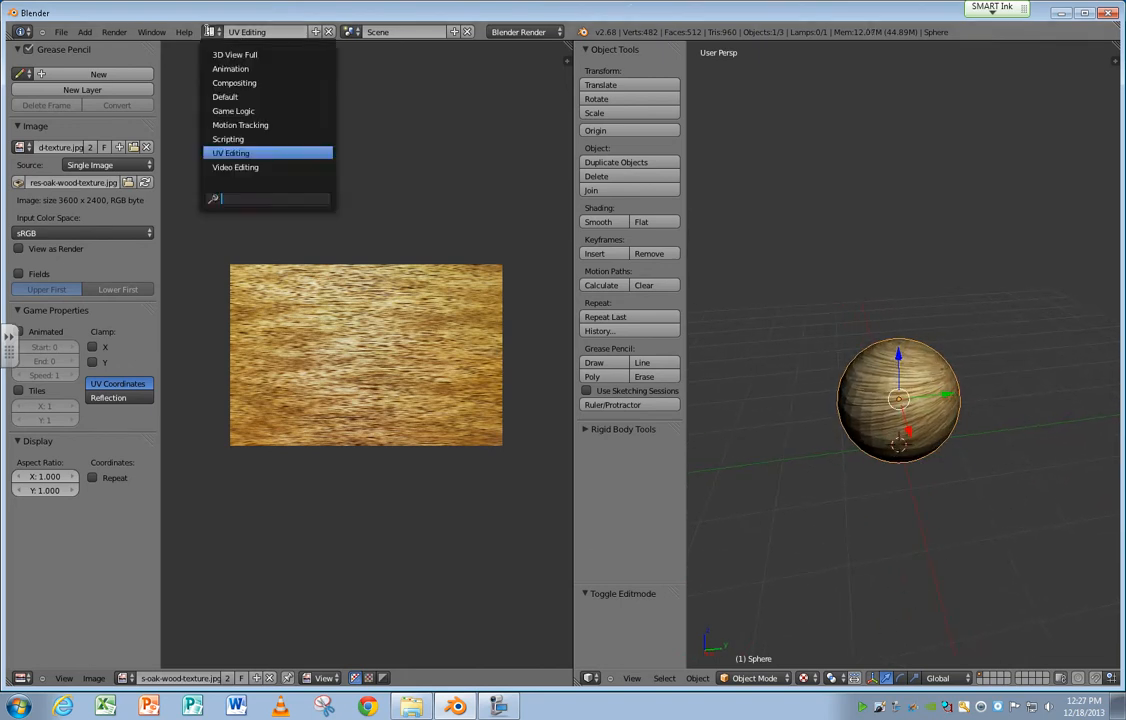
left_click(250, 93)
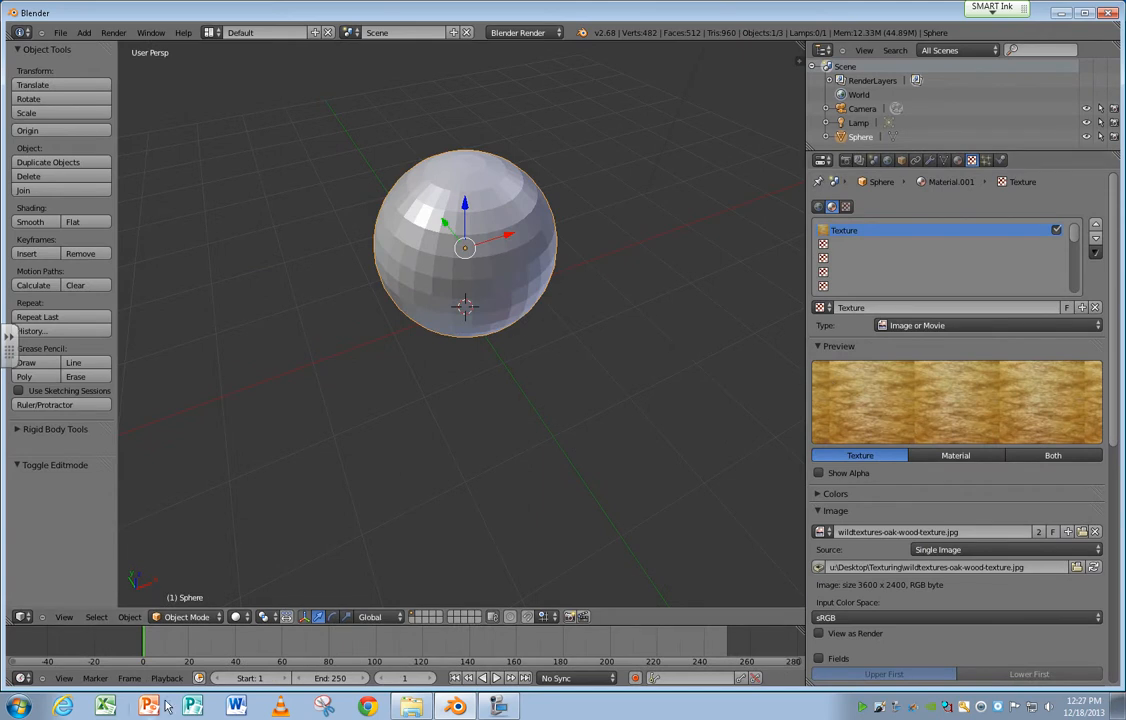
left_click(236, 616)
left_click(257, 556)
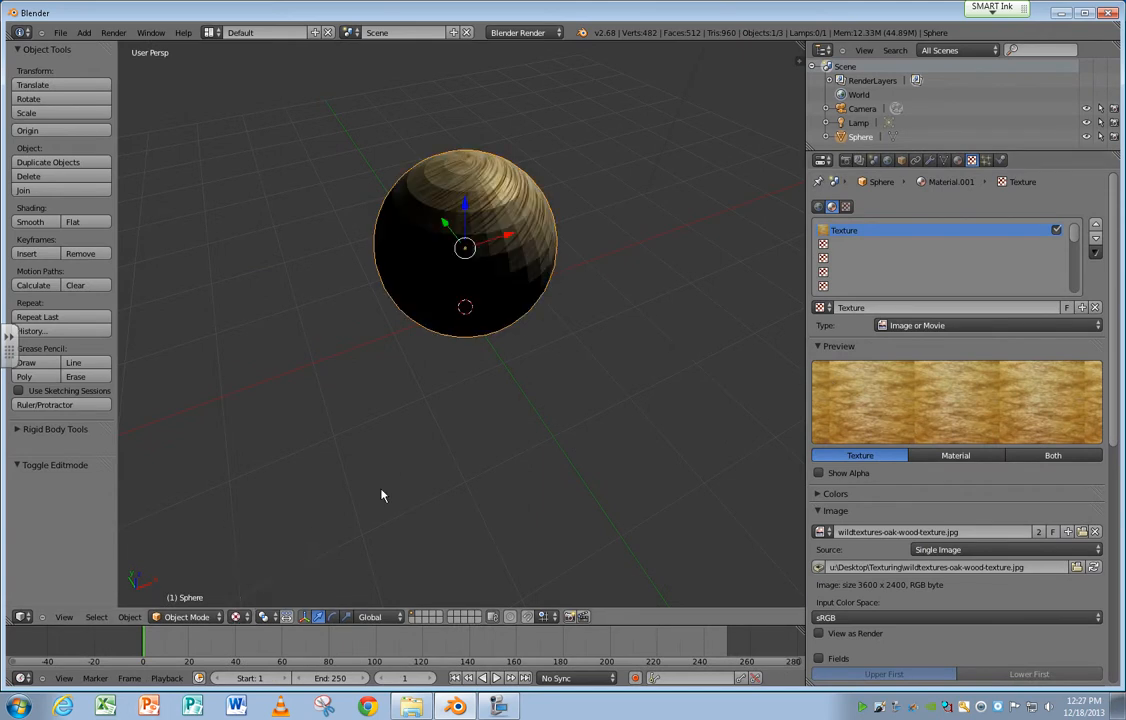
mouse_move(503, 388)
middle_mouse_down()
mouse_move(327, 299)
mouse_move(206, 302)
mouse_move(199, 322)
middle_mouse_up()
mouse_move(349, 282)
middle_mouse_down()
mouse_move(329, 300)
mouse_move(354, 297)
mouse_move(442, 335)
mouse_move(349, 362)
middle_mouse_up()
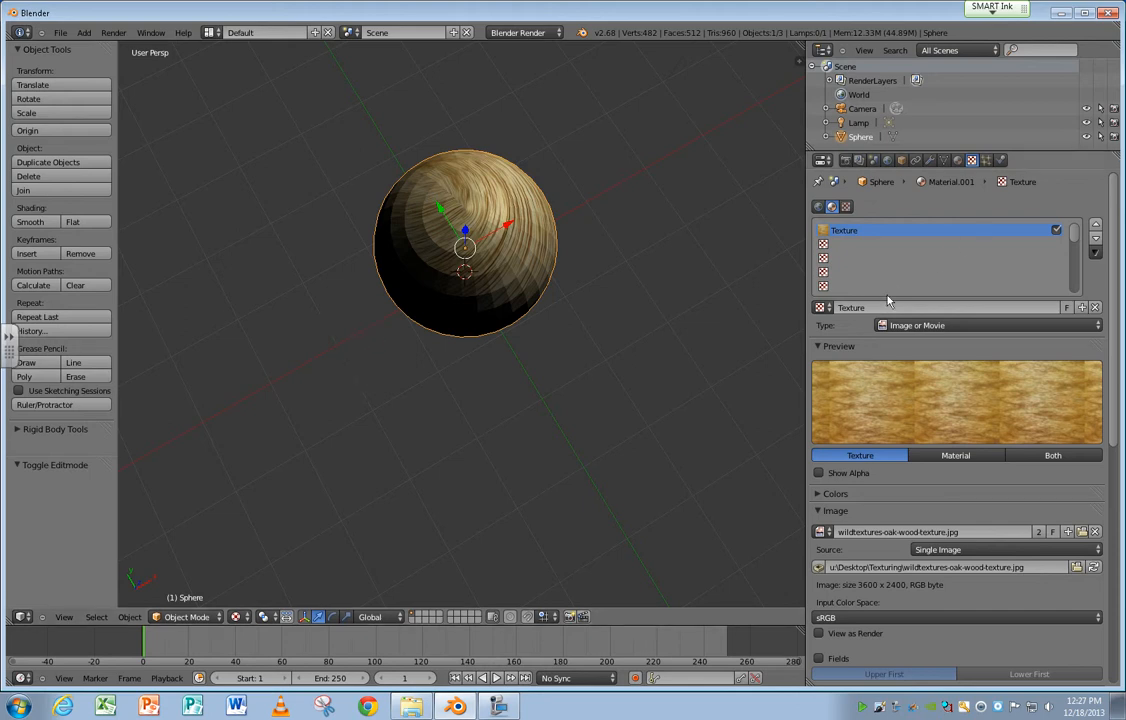
Enable Environment Lighting in the World settings.
left_click(872, 162)
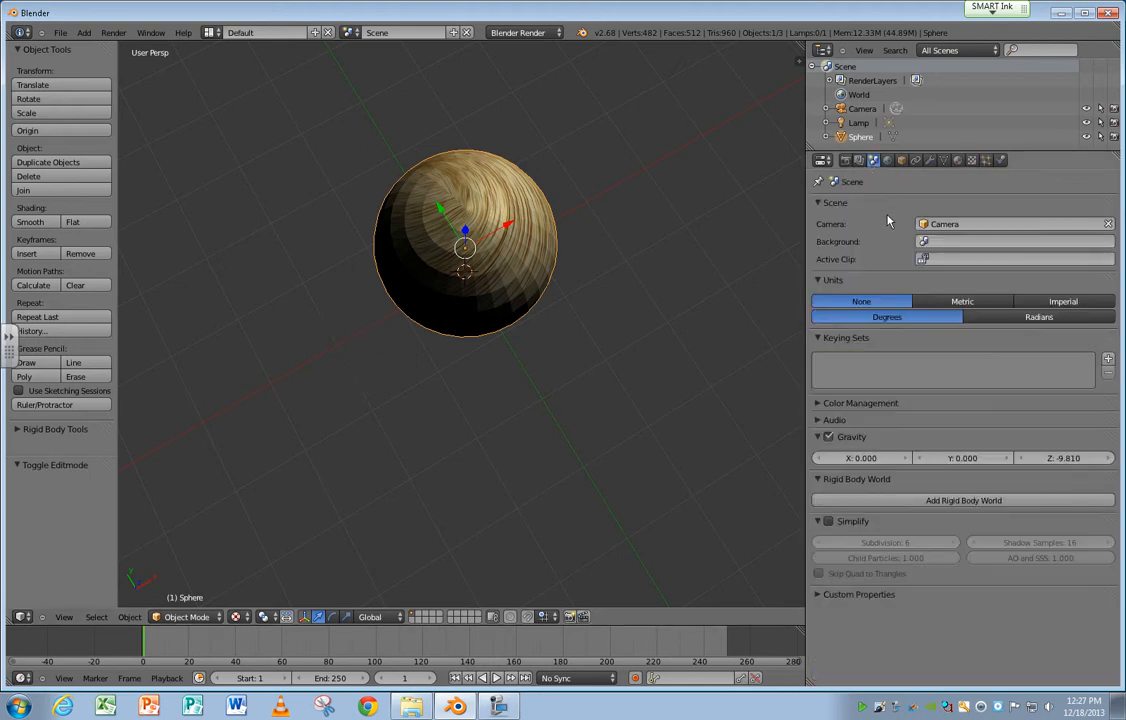
left_click(887, 162)
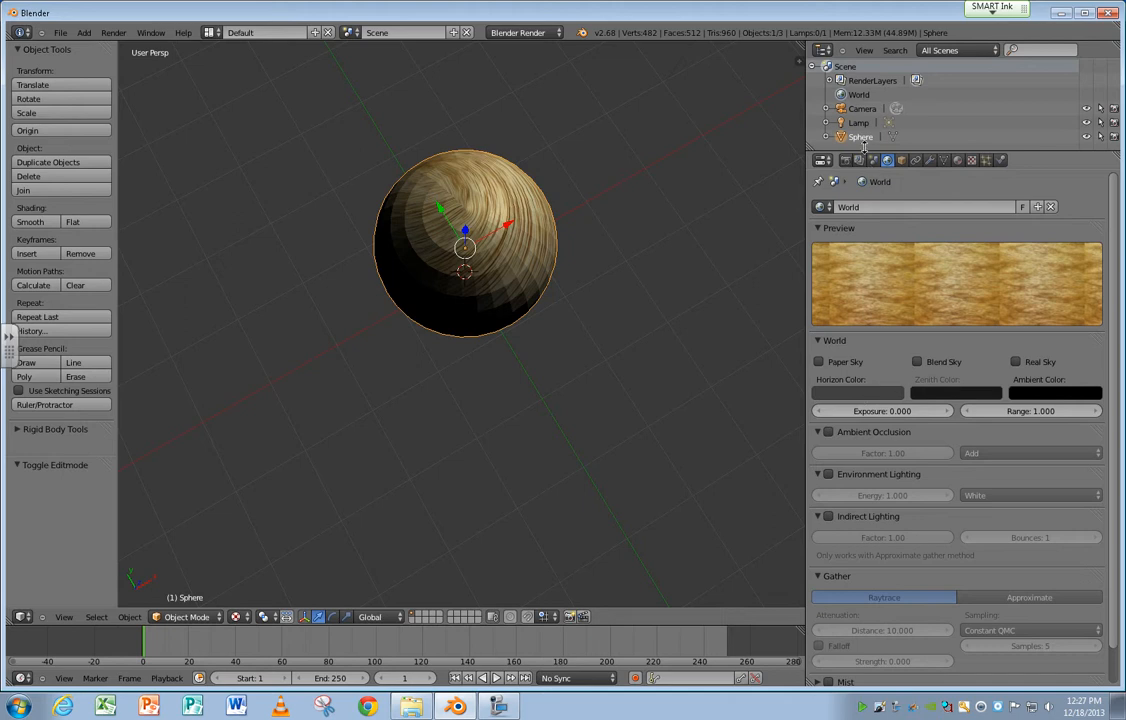
left_click(828, 474)
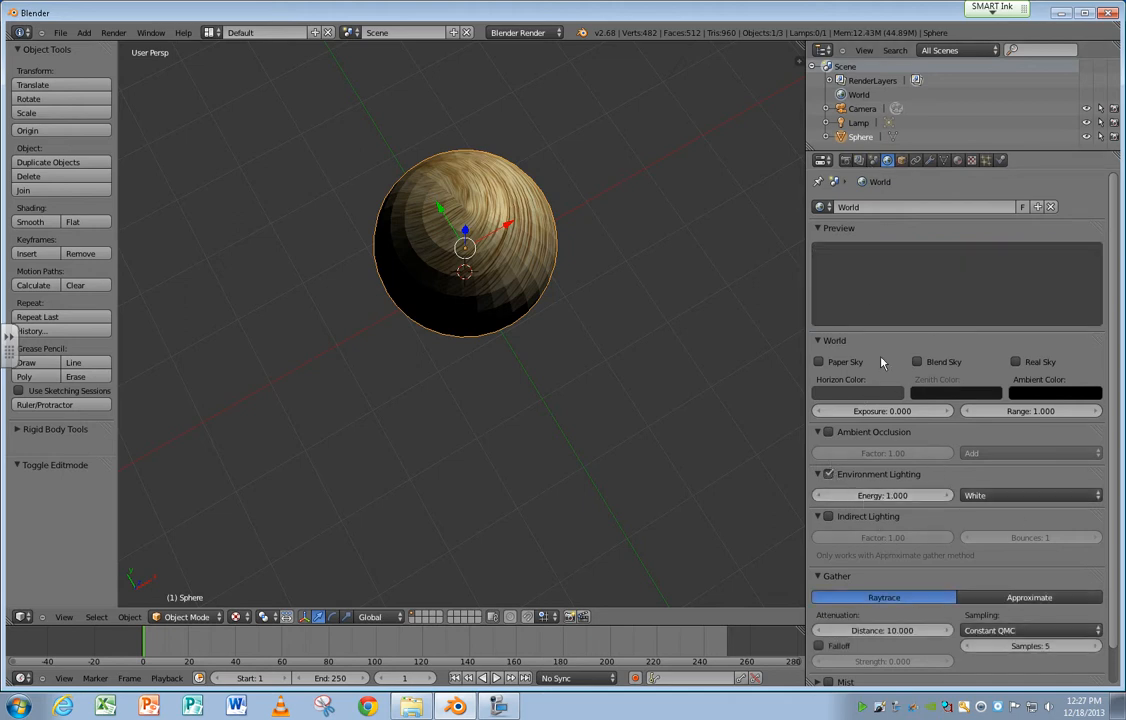
left_click(858, 160)
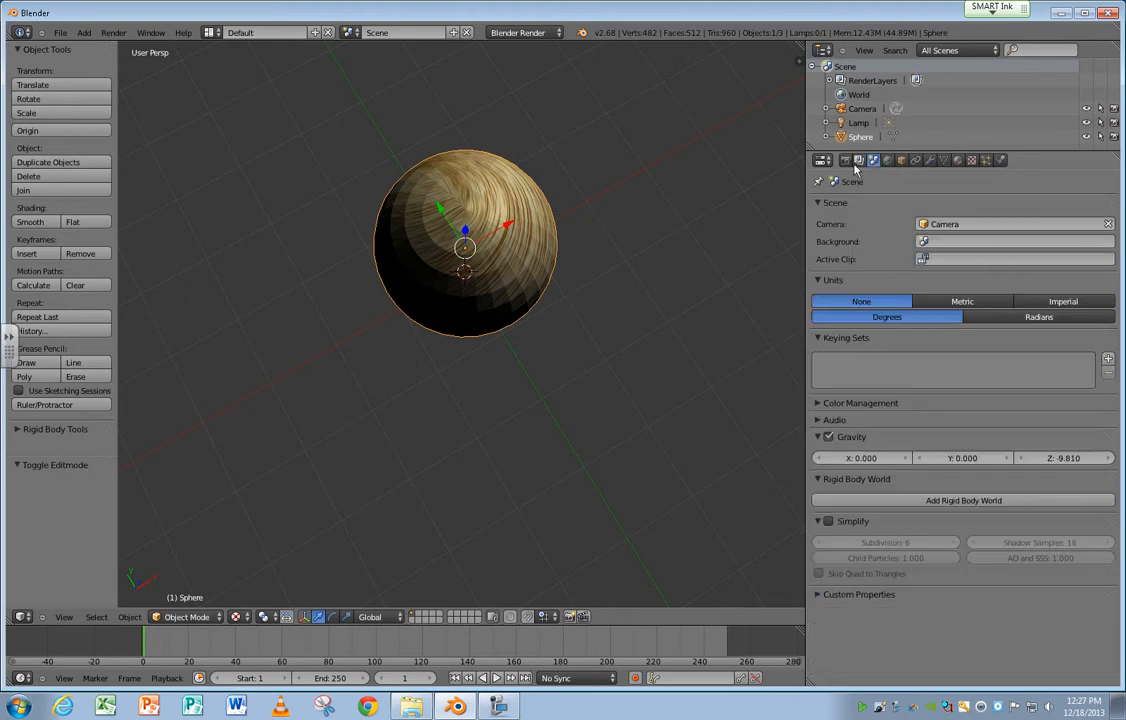
left_click(845, 160)
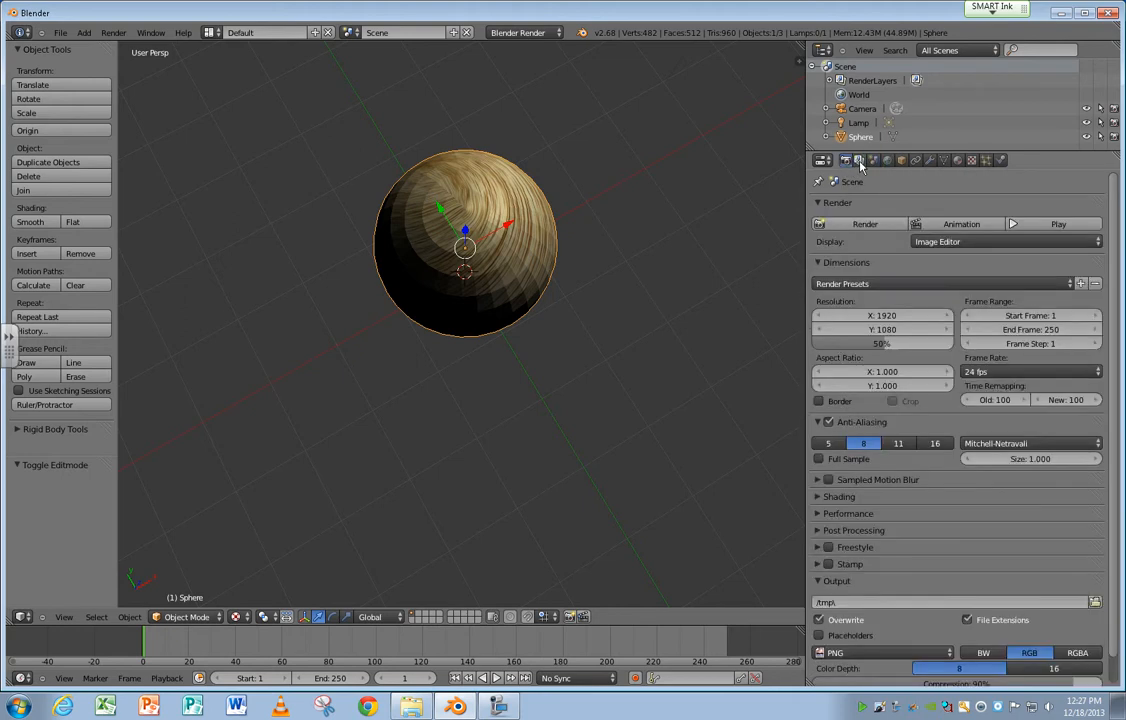
left_click(858, 160)
left_click(846, 160)
left_click(859, 160)
left_click(886, 160)
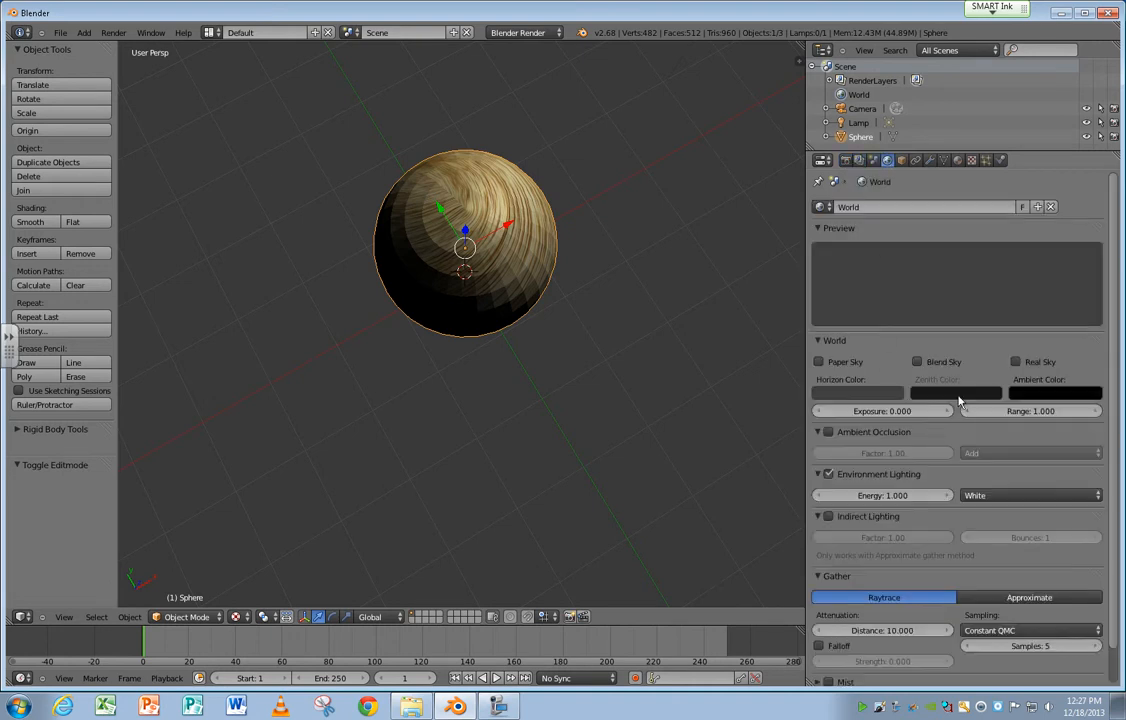
Lighten the world's Ambient Color to a dark gray and check the sphere's shading from another side.
left_click(1052, 392)
left_click_drag(1089, 306, 1090, 288)
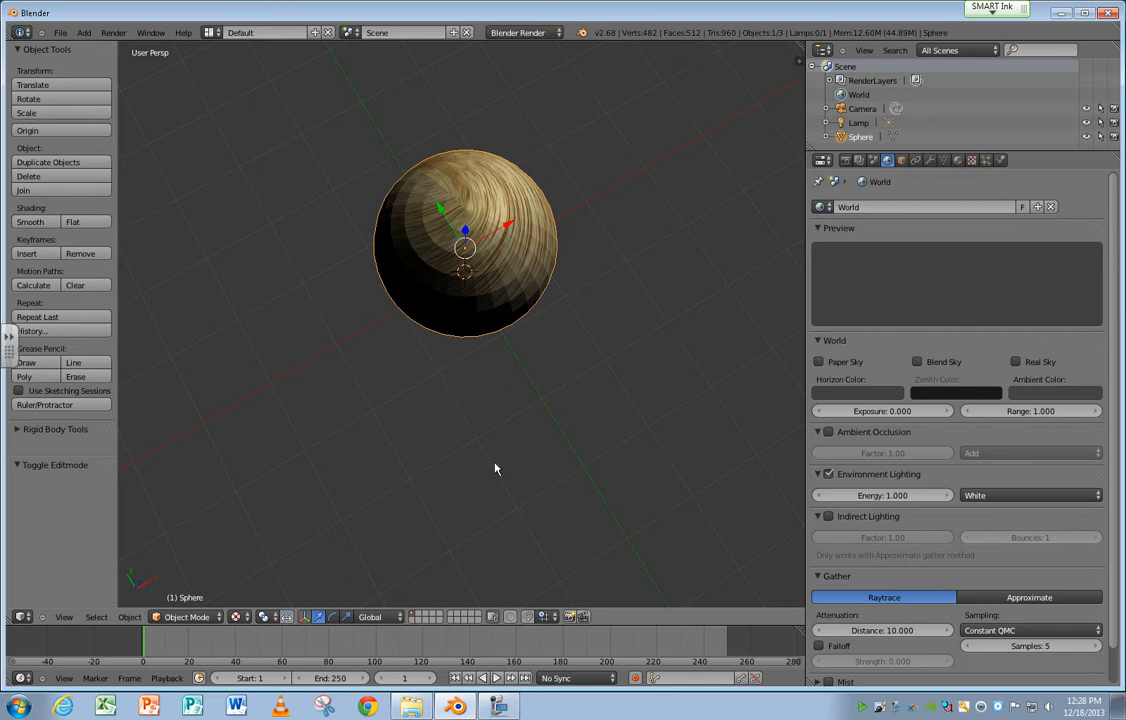
middle_click_drag(494, 469, 367, 368)
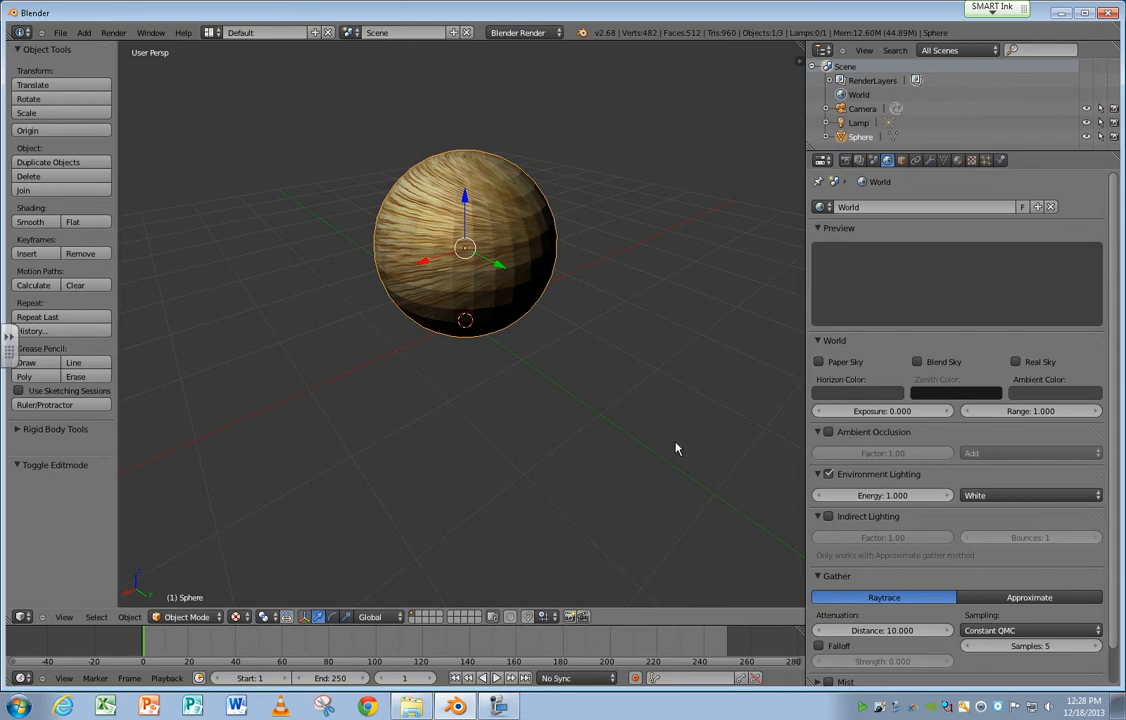
Switch to the UV Editing screen layout and put the sphere into Edit Mode.
left_click(212, 33)
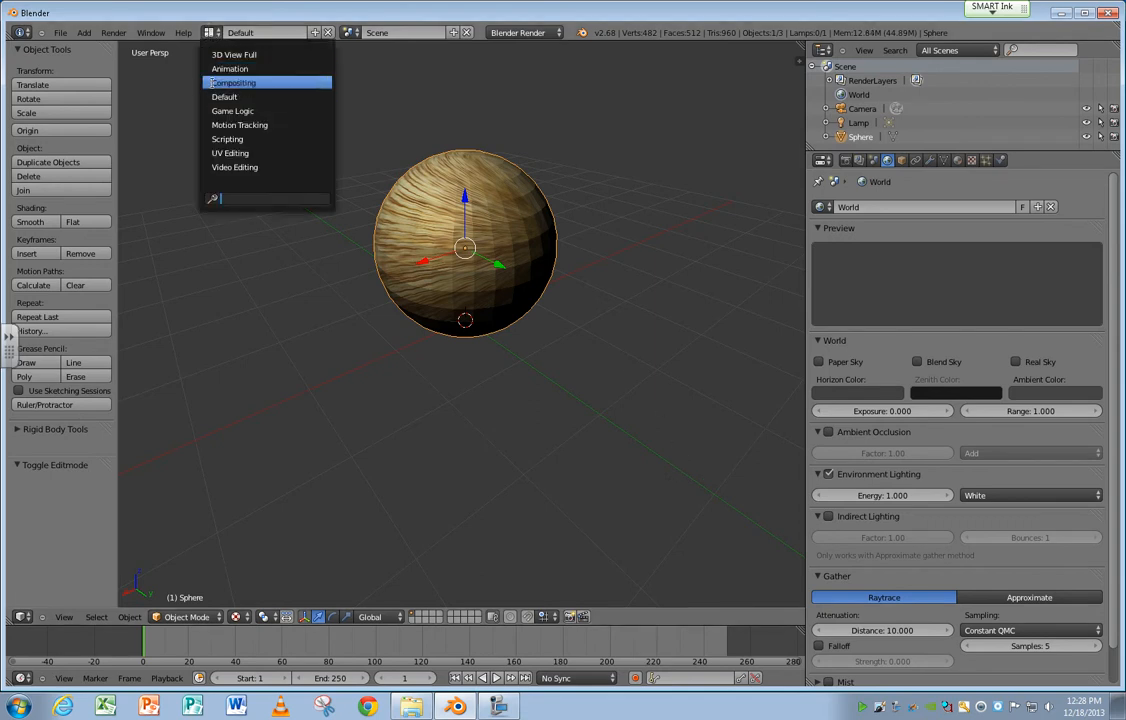
left_click(216, 140)
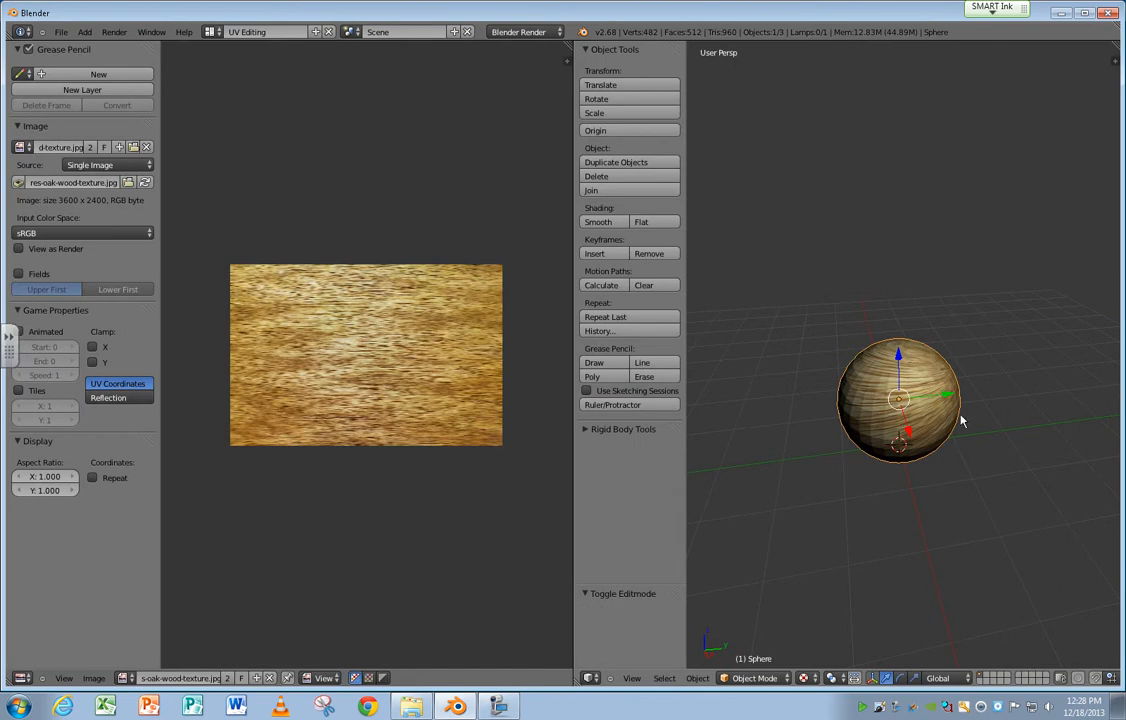
left_click(696, 678)
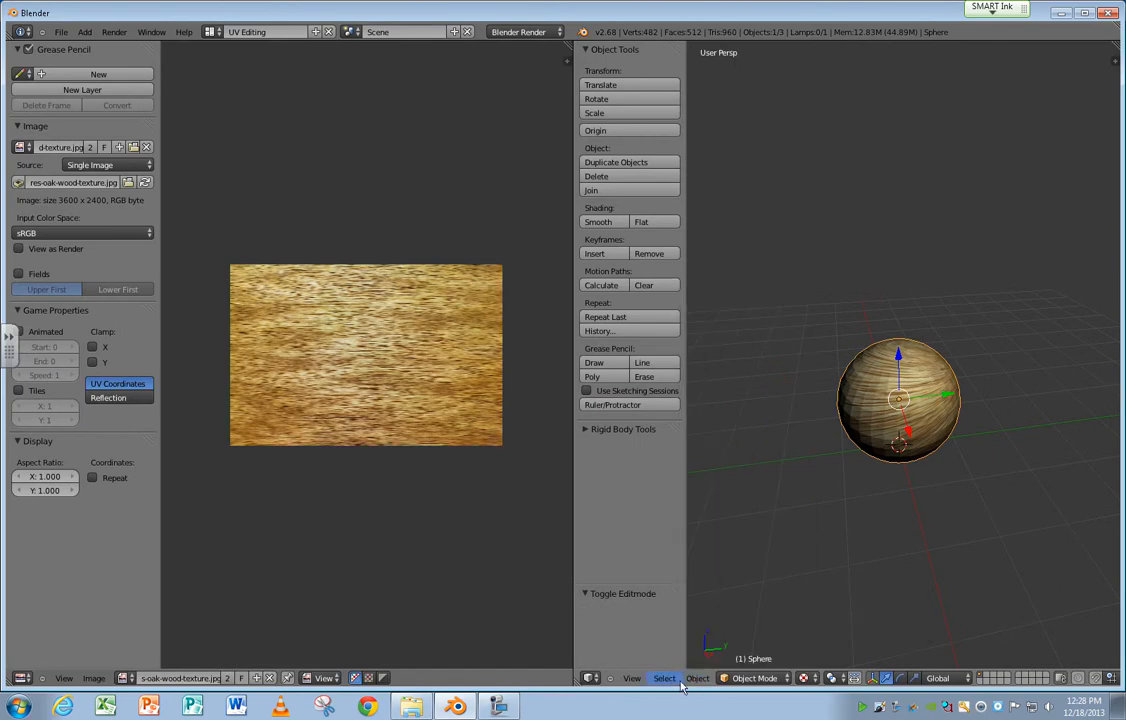
key("Tab")
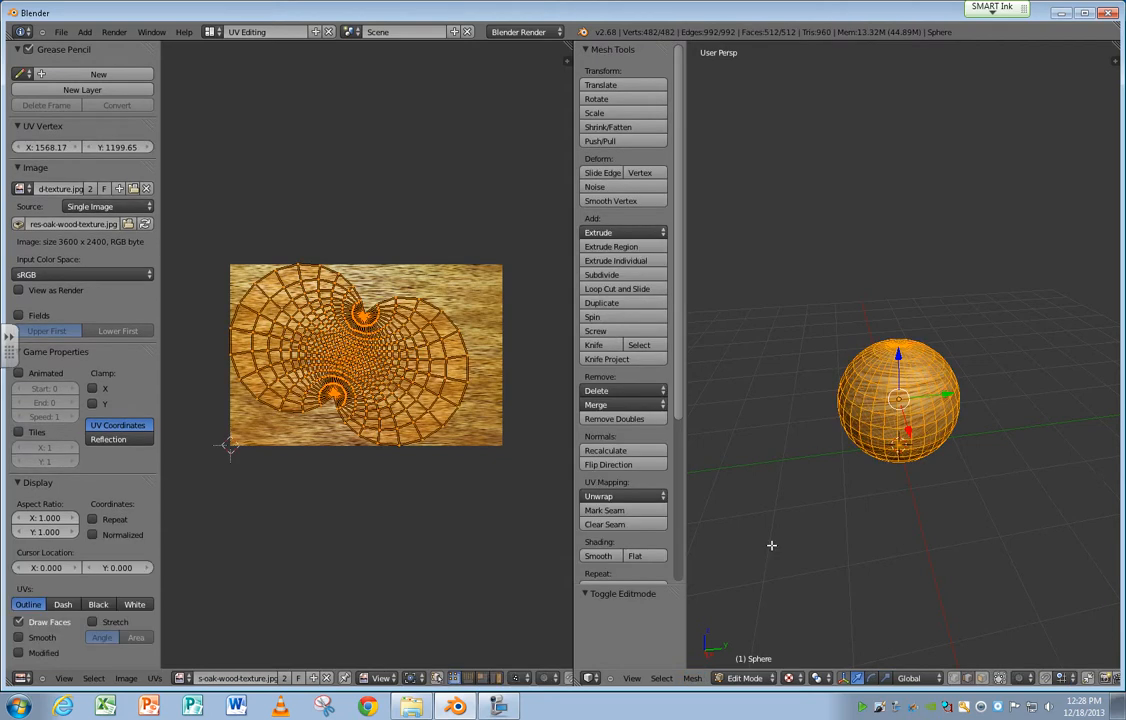
Reset the UV mapping of the whole sphere mesh.
left_click(692, 679)
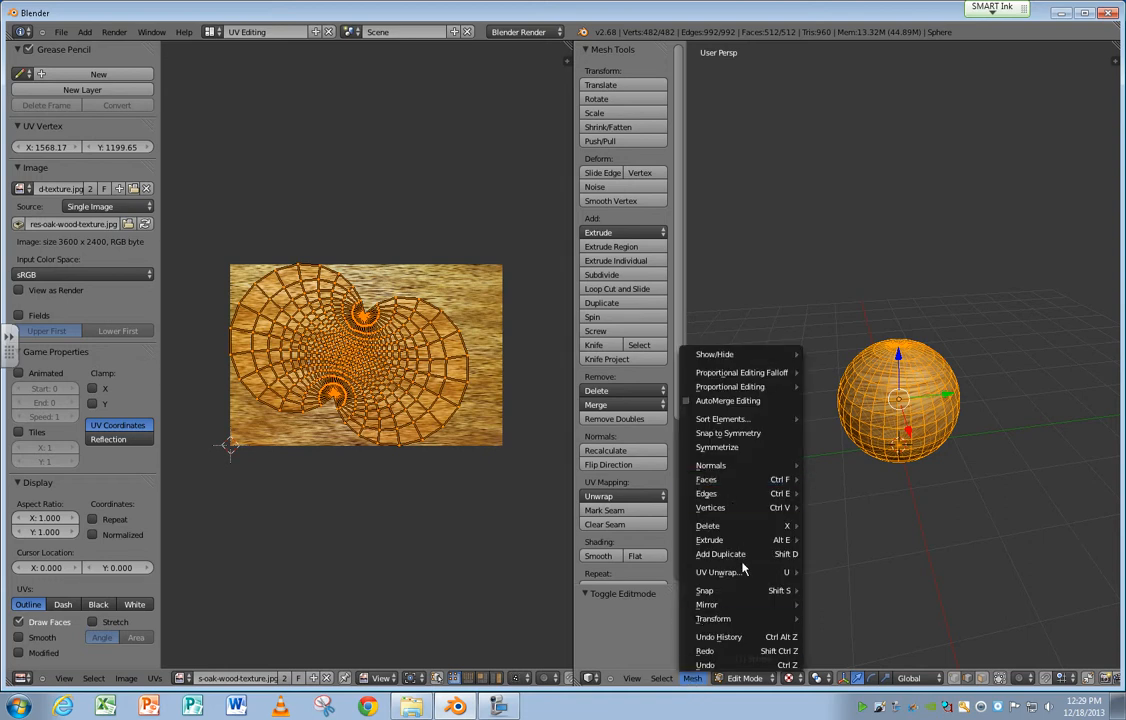
mouse_move(742, 574)
left_click(832, 572)
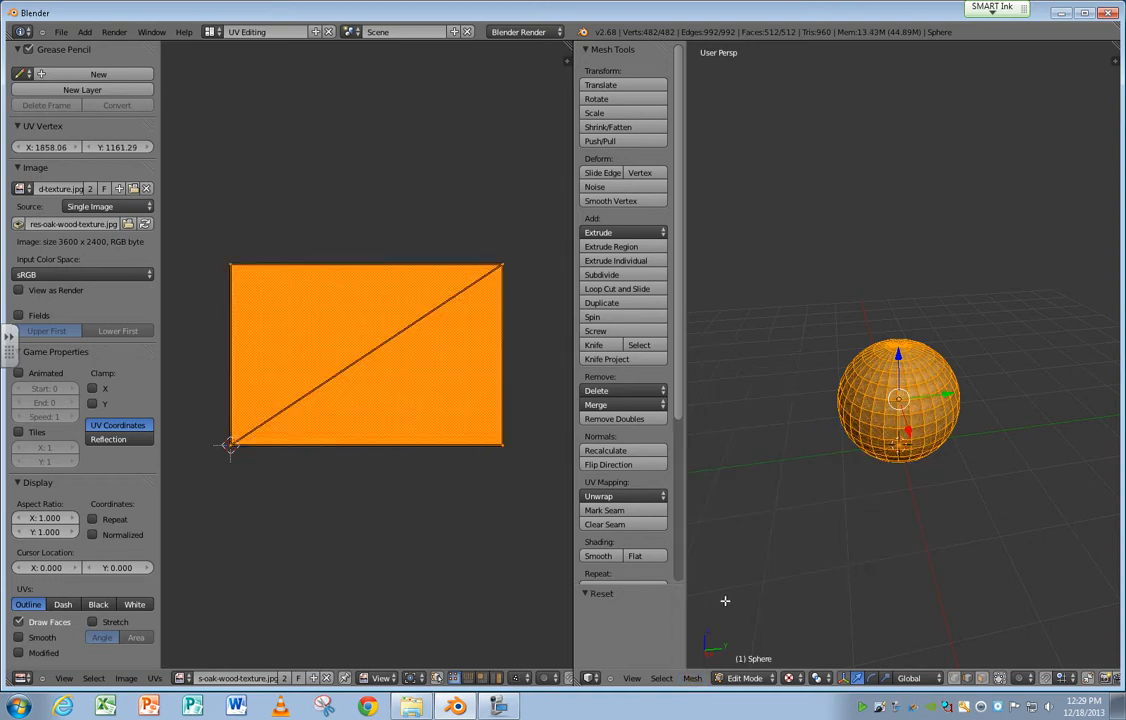
Unwrap the sphere with Sphere Projection and inspect the wood texture from several sides in Object Mode.
left_click(692, 679)
mouse_move(725, 573)
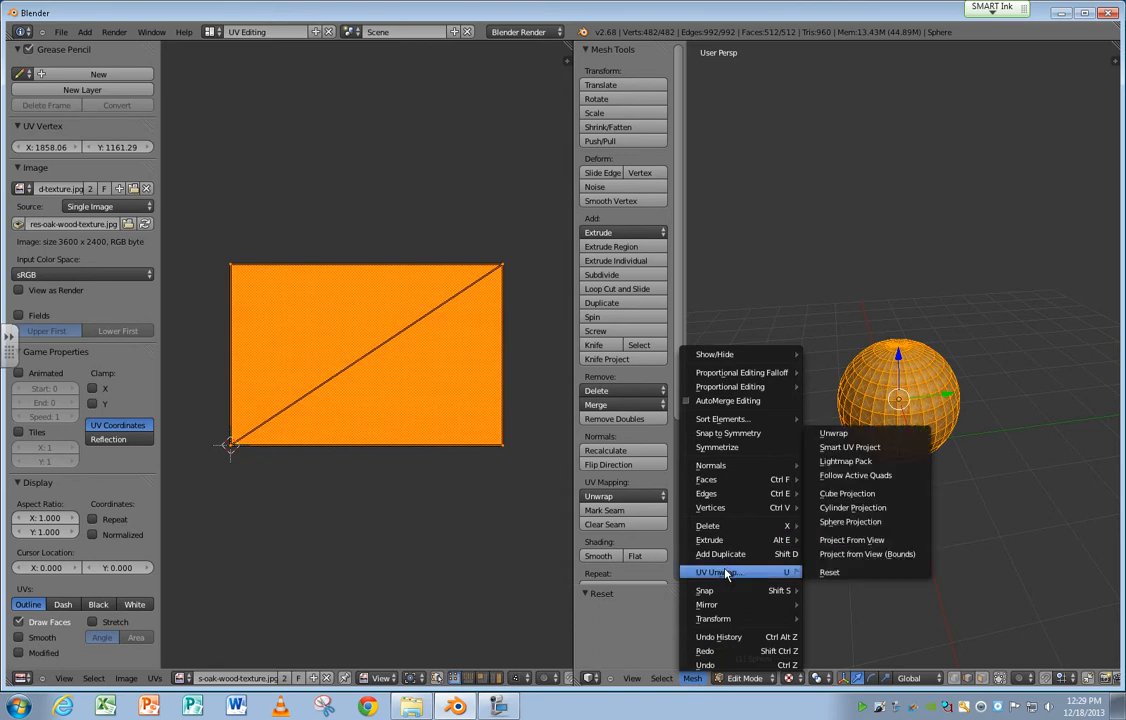
left_click(870, 522)
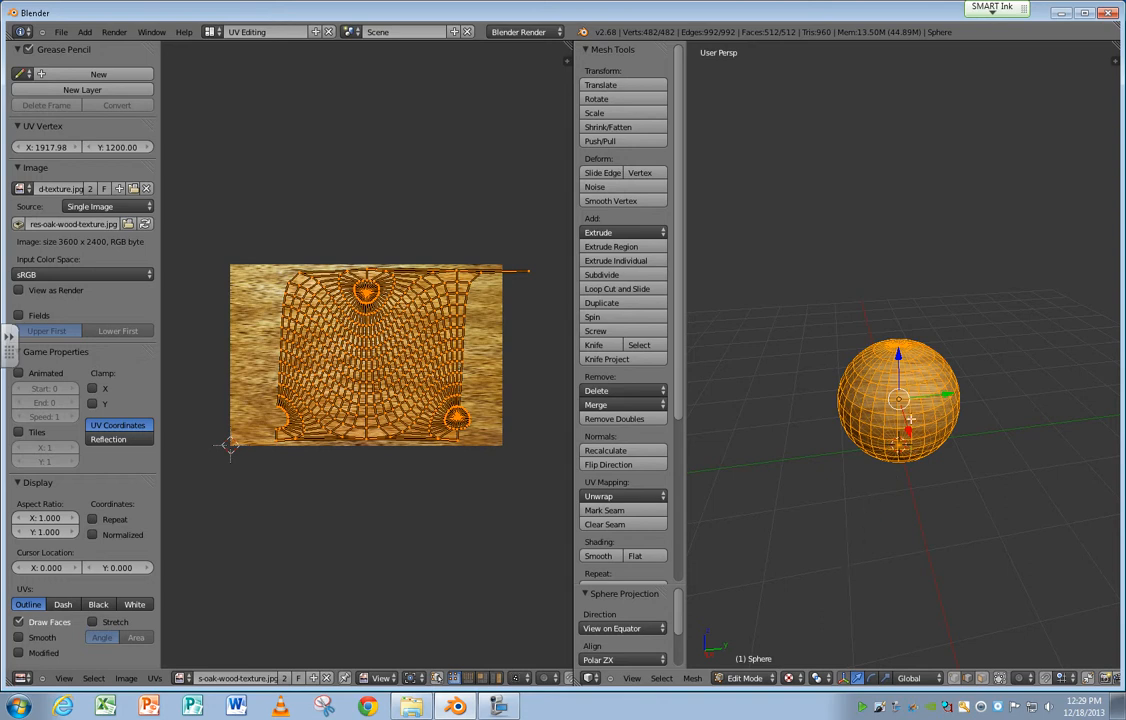
key("Tab")
middle_click_drag(922, 415, 540, 390)
middle_click_drag(977, 408, 757, 404)
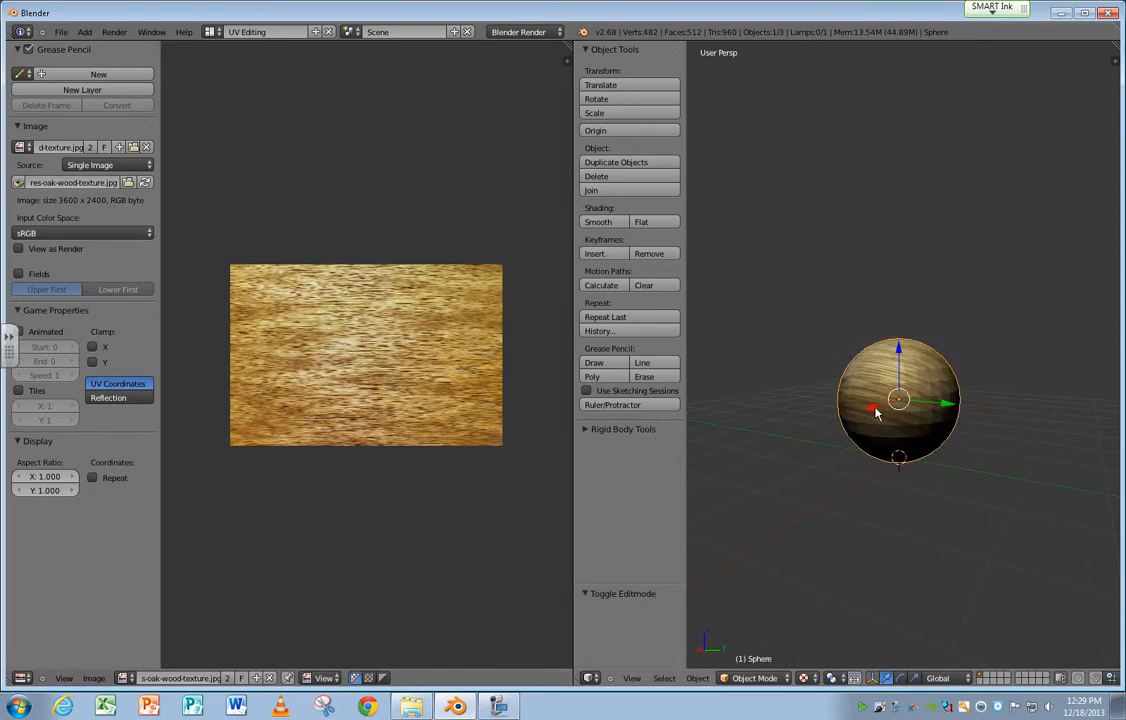
In Edit Mode, move the stray UV vertices back inside the wood image, by about -0.262 in X and 0.024 in Y.
key("Tab")
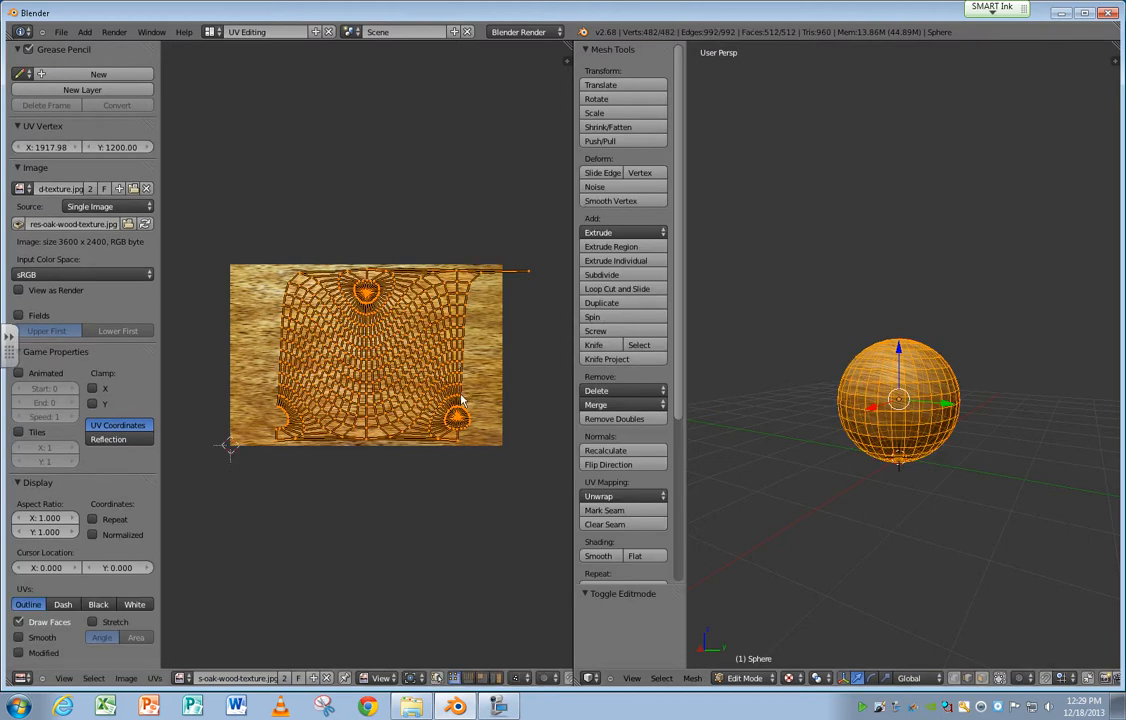
right_click(528, 272)
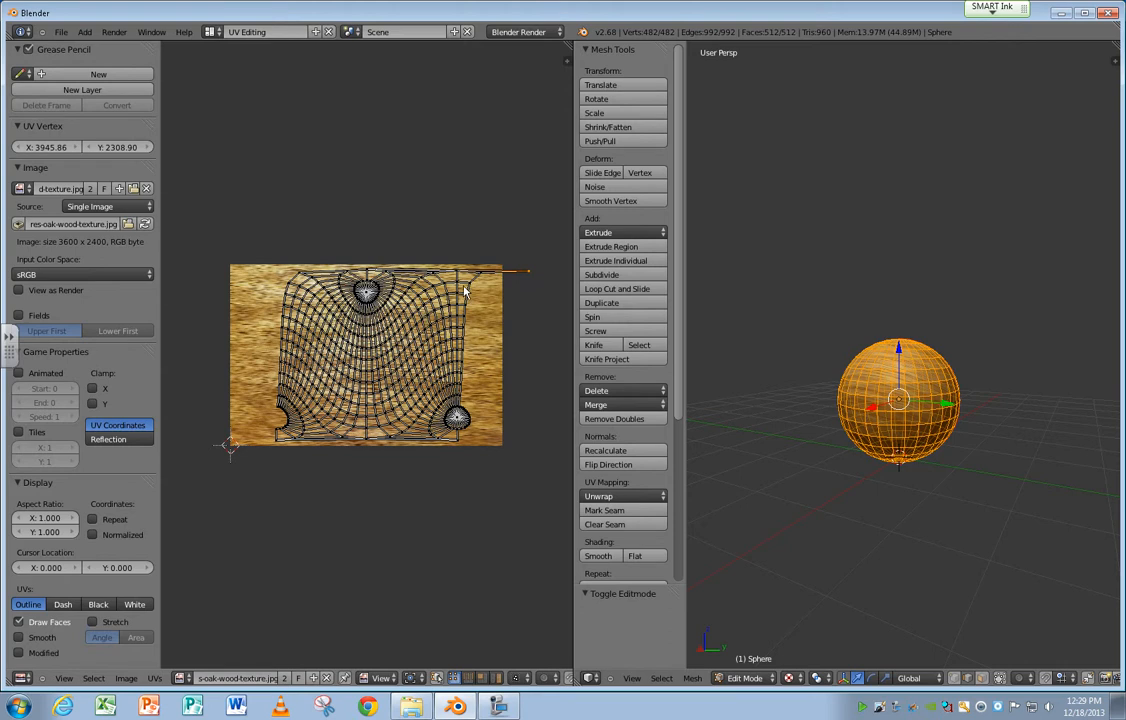
scroll(410, 258, "up", 3)
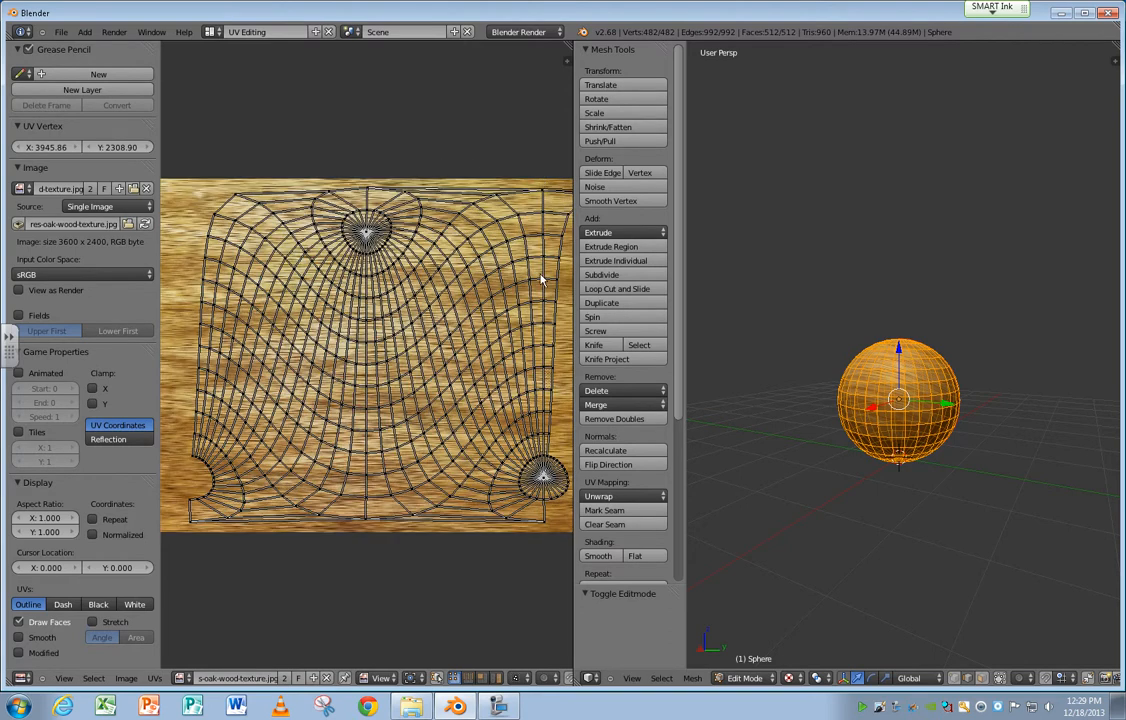
middle_click_drag(536, 268, 203, 270)
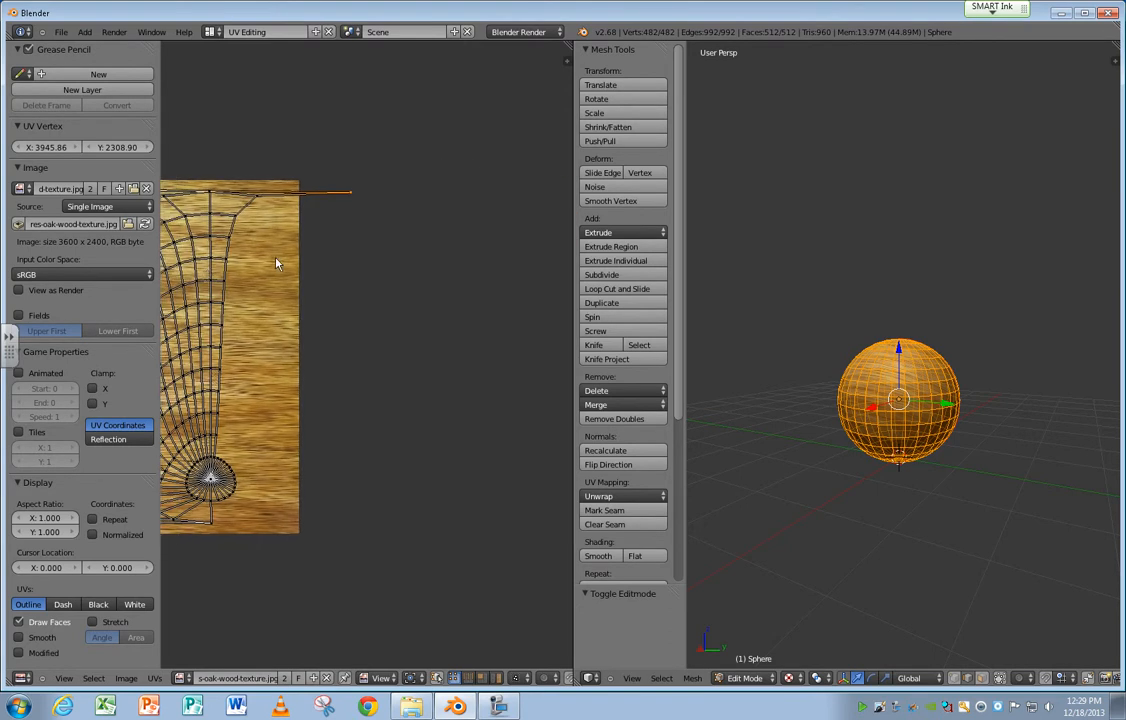
key("g")
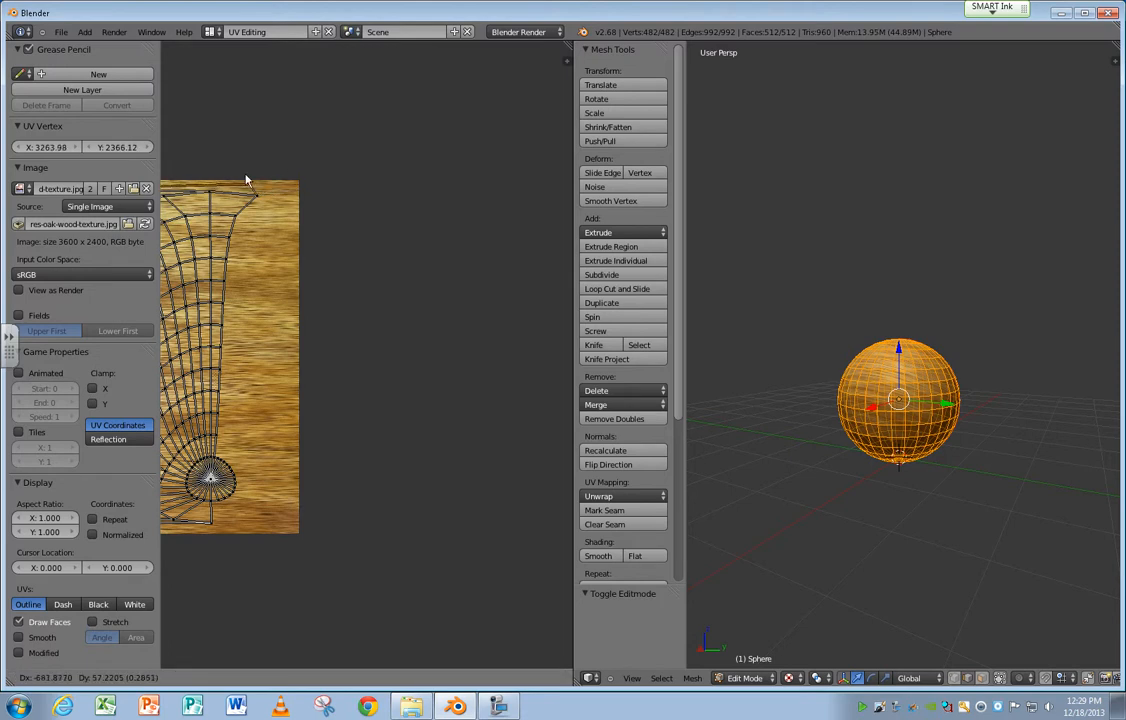
left_click(262, 172)
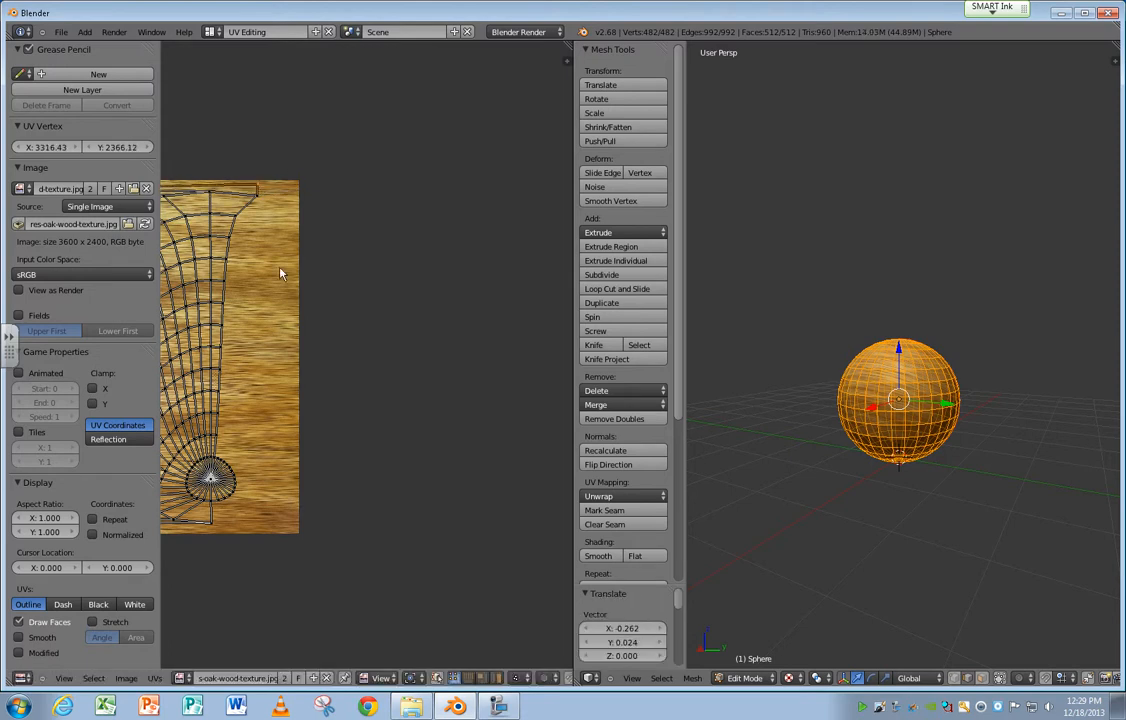
Select the entire UV layout and scale it down to about 0.693 within the wood image.
scroll(252, 281, "down", 3)
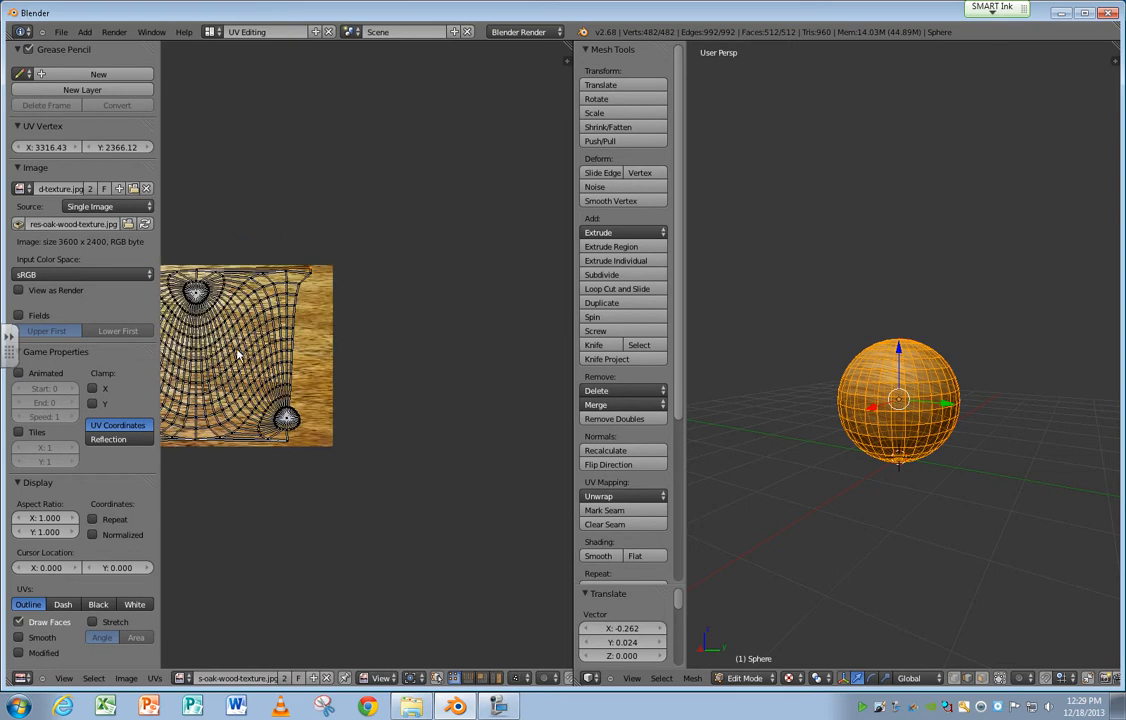
middle_click_drag(214, 312, 385, 355)
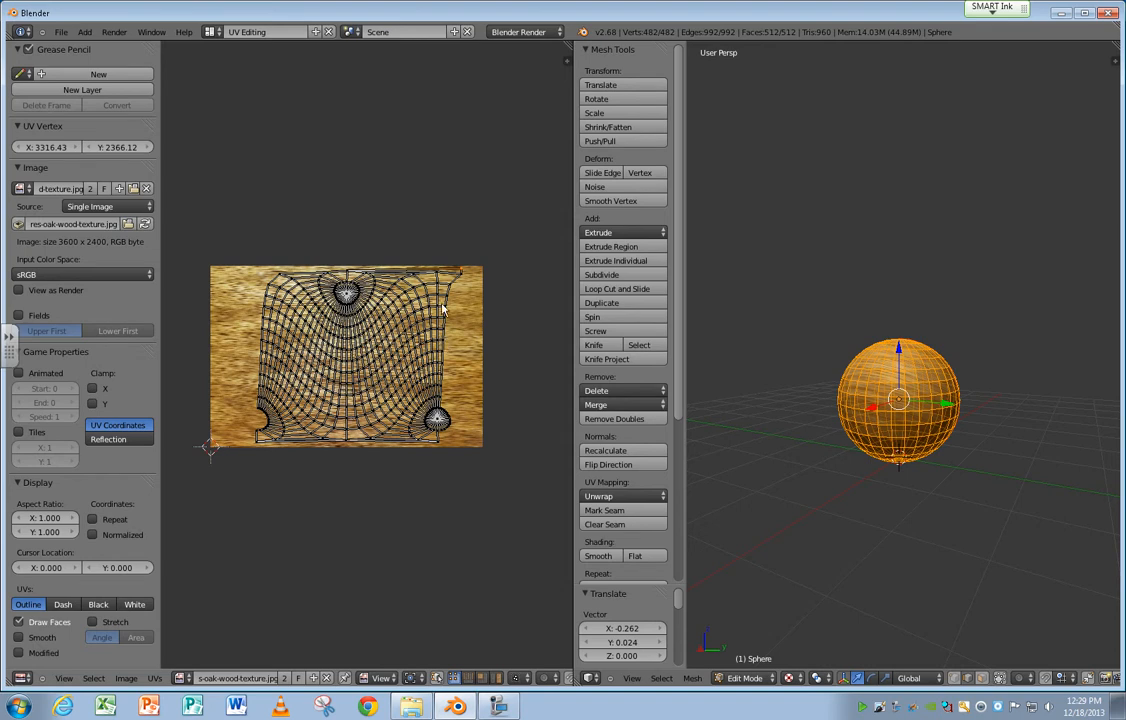
key("a")
key("s")
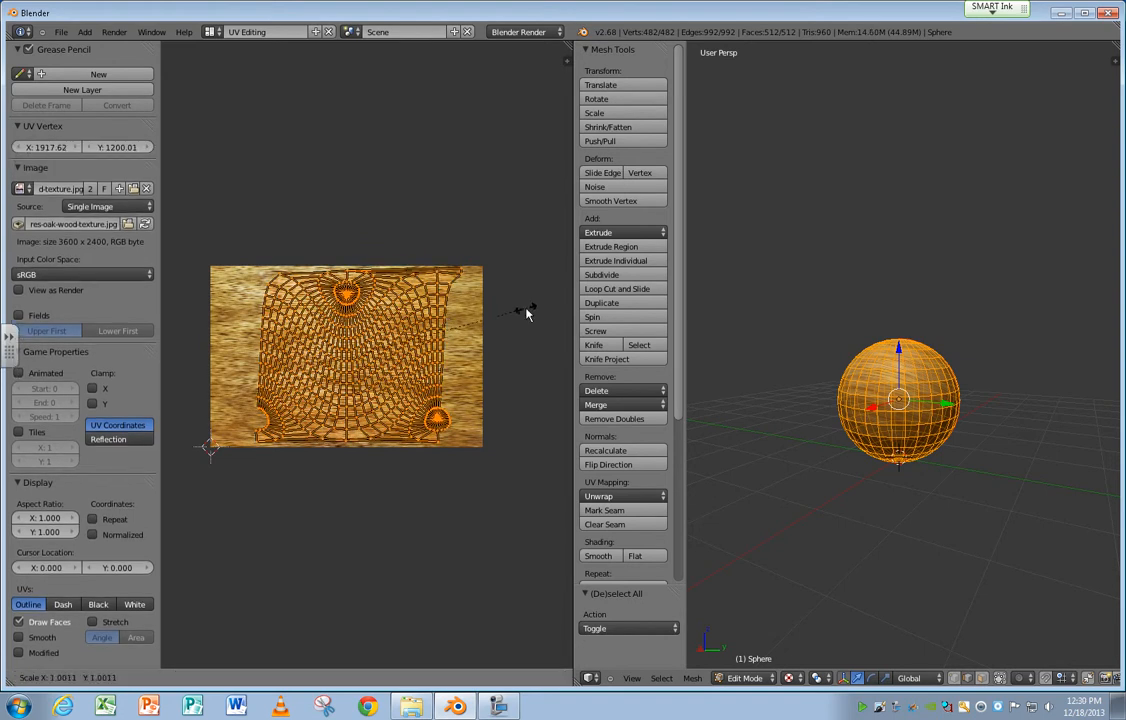
left_click(472, 327)
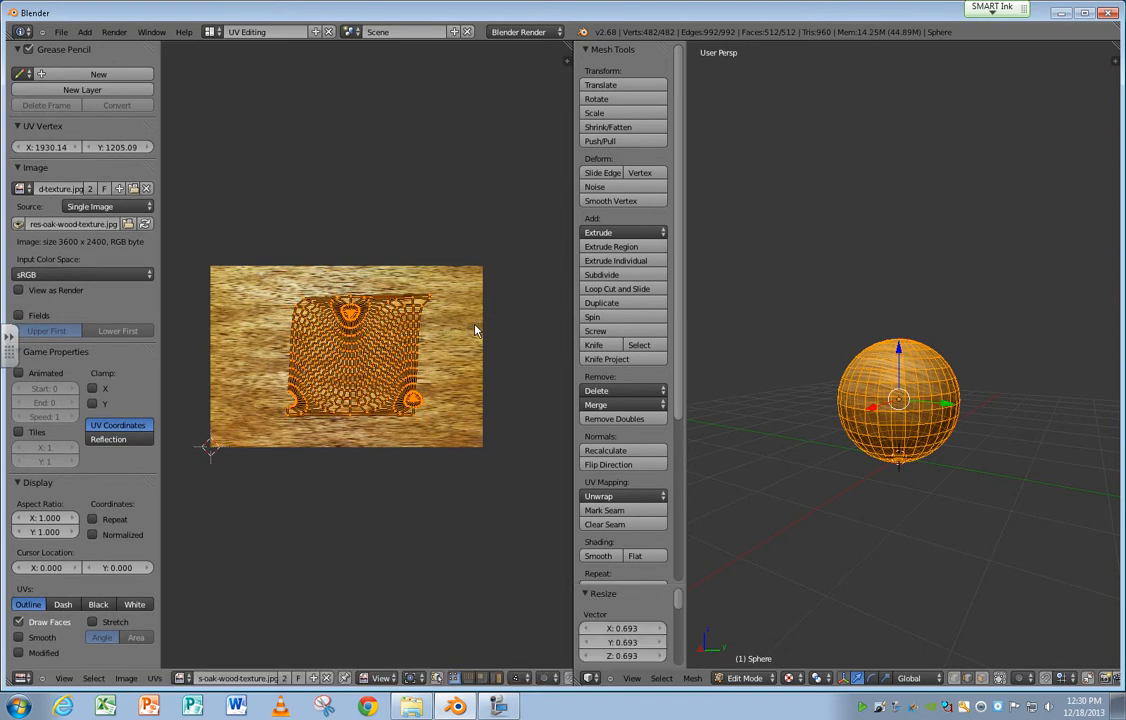
Circle-select the central vertical band of UVs, including its upper pole, and move it up about 0.020.
scroll(403, 328, "up", 3)
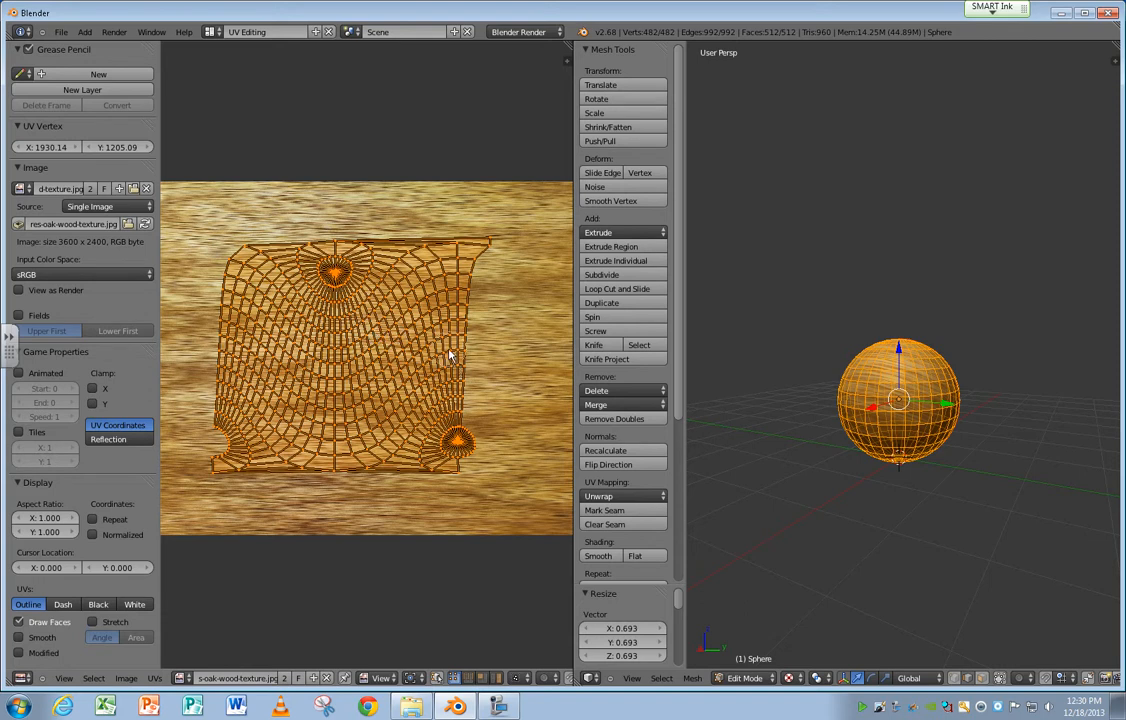
key("a")
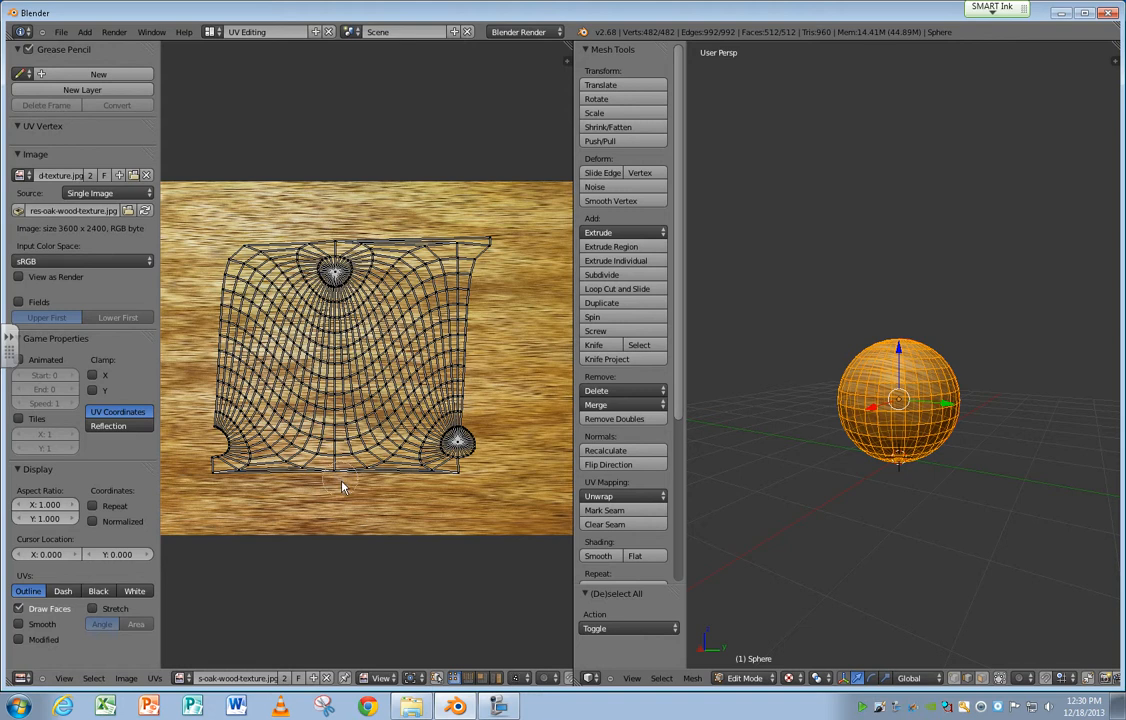
right_click(335, 451)
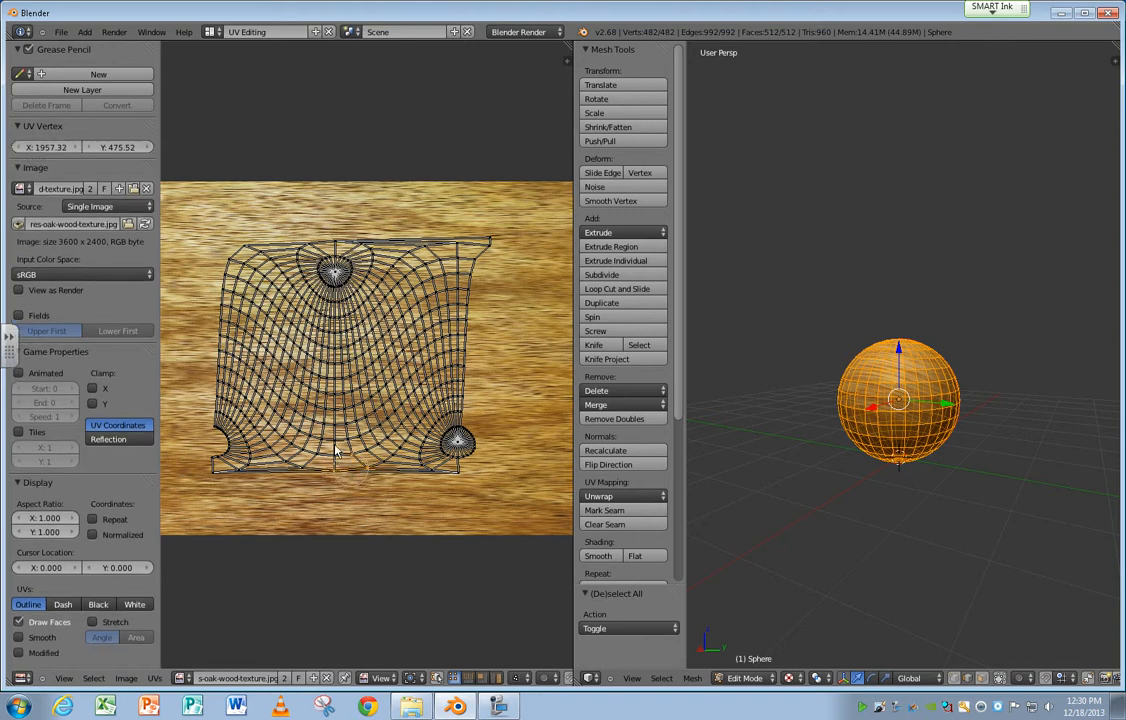
mouse_move(335, 446)
left_mouse_down()
mouse_move(345, 437)
mouse_move(316, 476)
mouse_move(346, 420)
mouse_move(329, 261)
mouse_move(343, 461)
mouse_move(313, 455)
mouse_move(371, 478)
left_mouse_up()
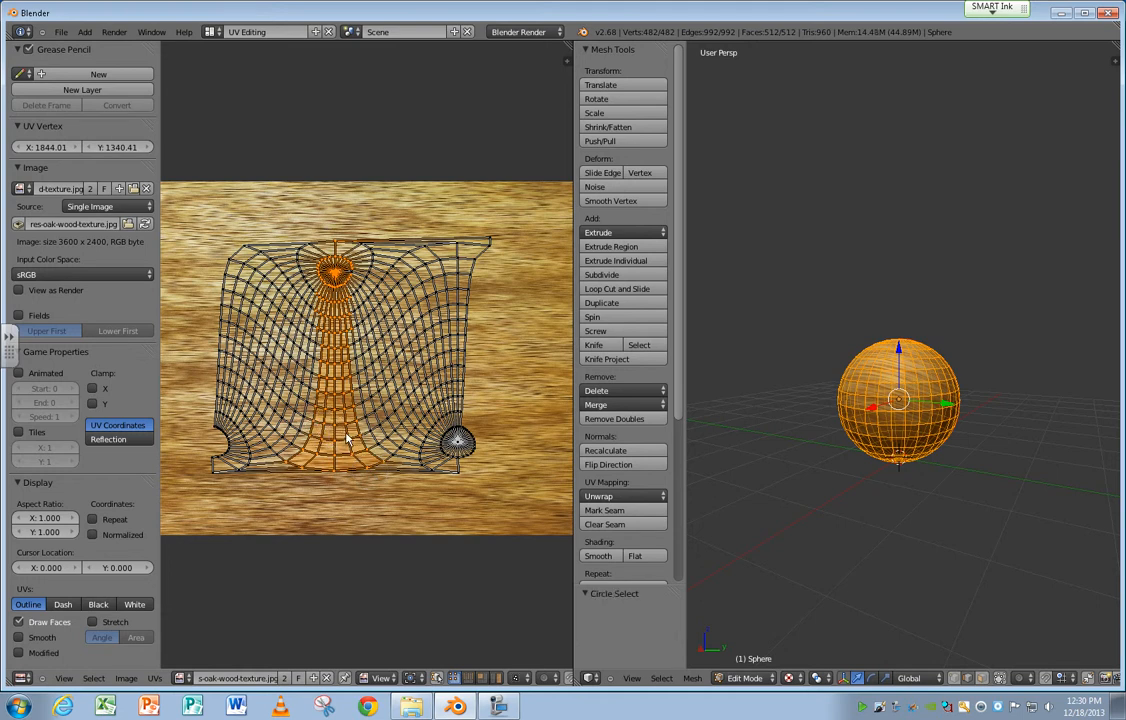
key("g")
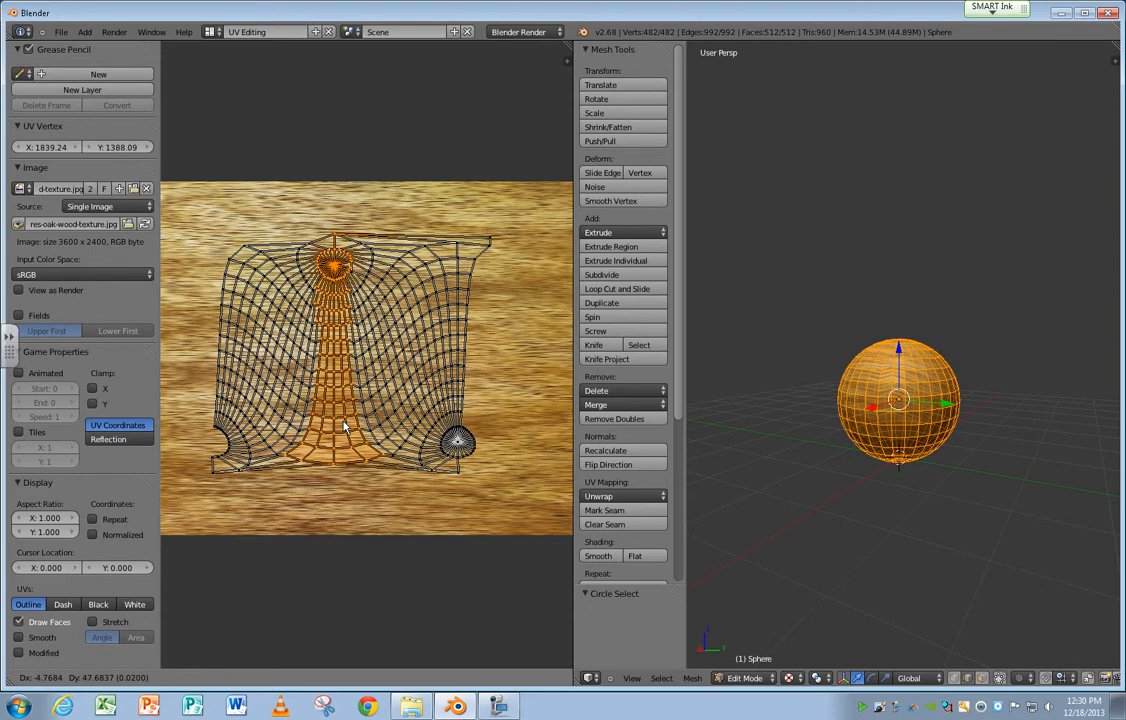
left_click(343, 427)
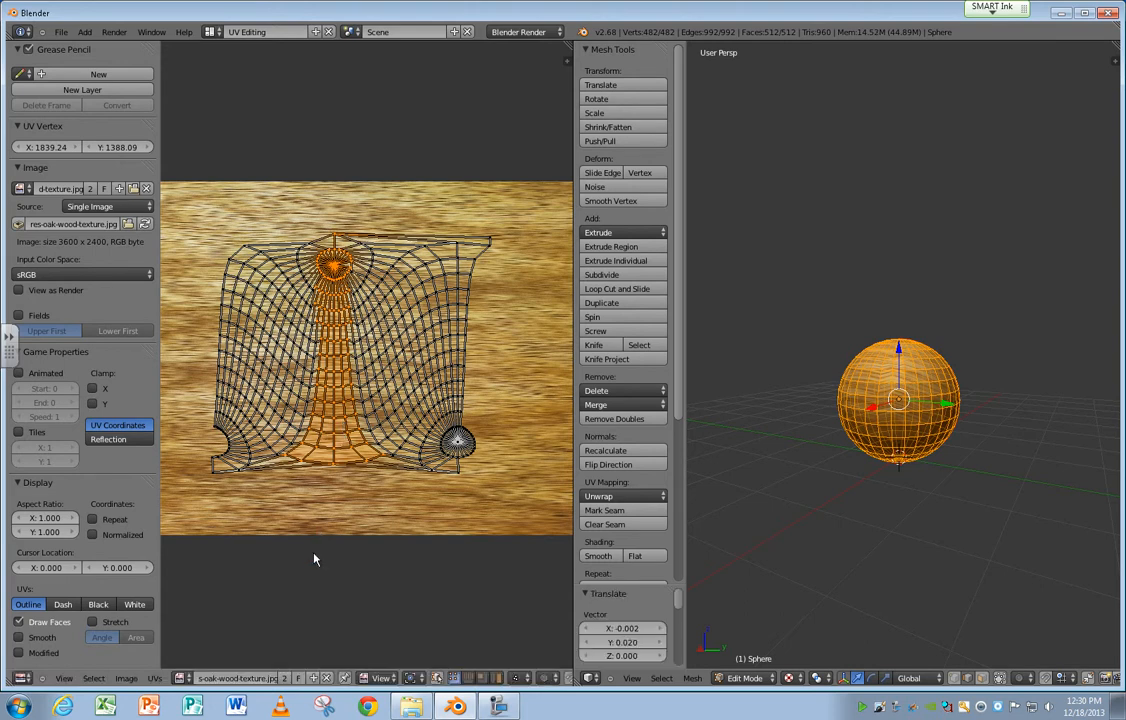
Select the single line of UV vertices just right of the layout's center and shift it about -0.002 in X and Y.
right_click(352, 446, "alt")
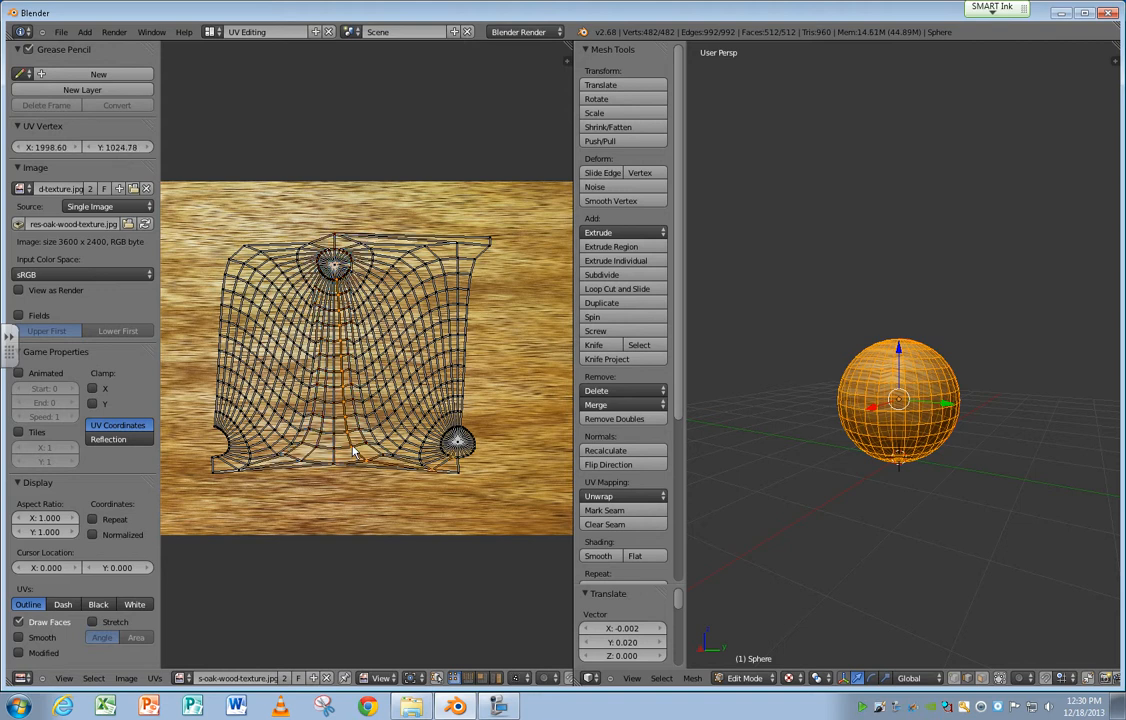
right_click(370, 461, "shift")
right_click(429, 465, "shift")
right_click(450, 455, "shift")
key("g")
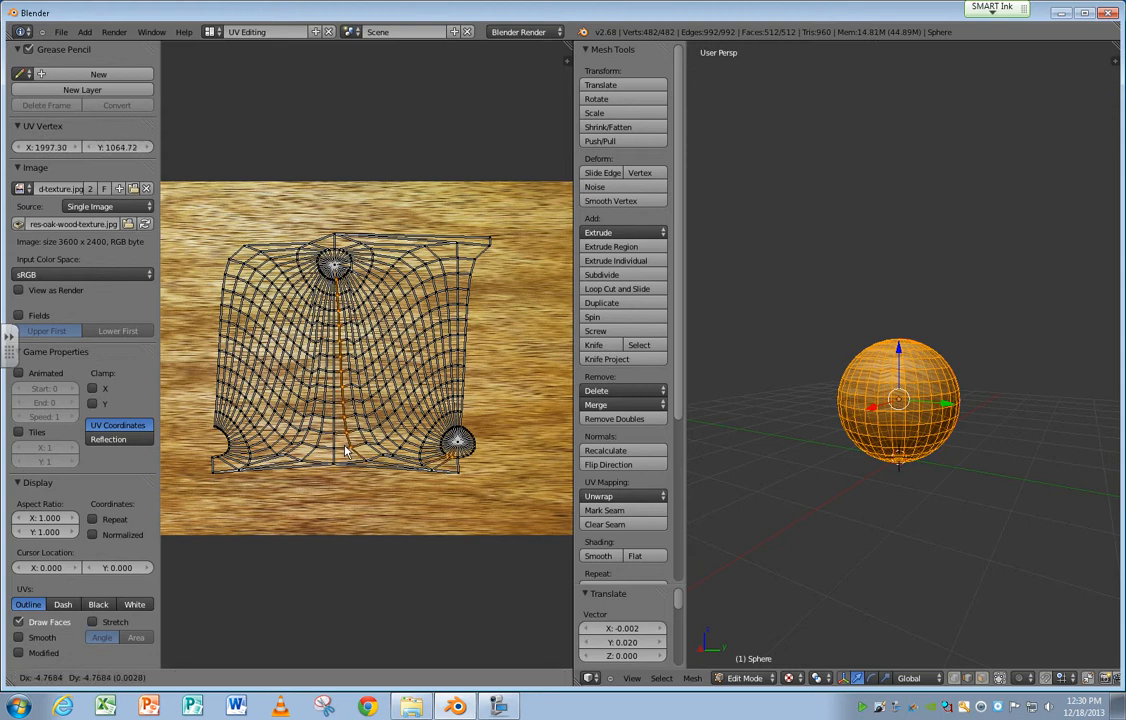
left_click(345, 452)
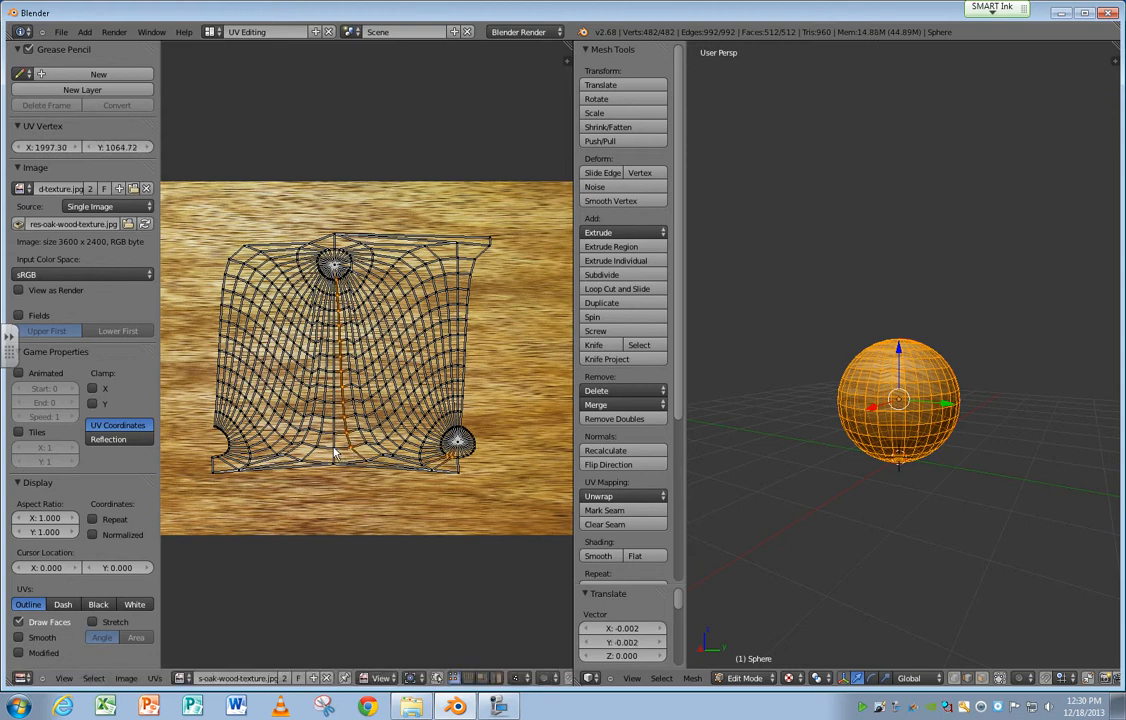
Select the narrow central strip of UVs below the upper pole and move it up about 0.006.
right_click(334, 453, "alt+shift")
right_click(321, 453, "alt+shift")
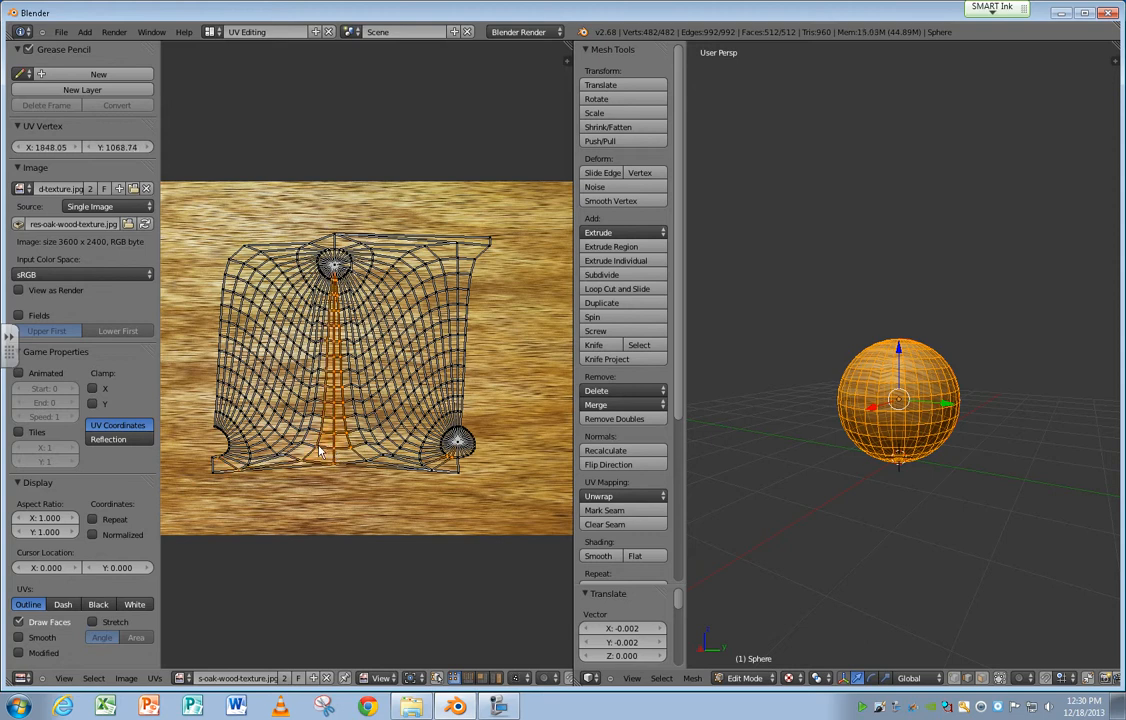
key("g")
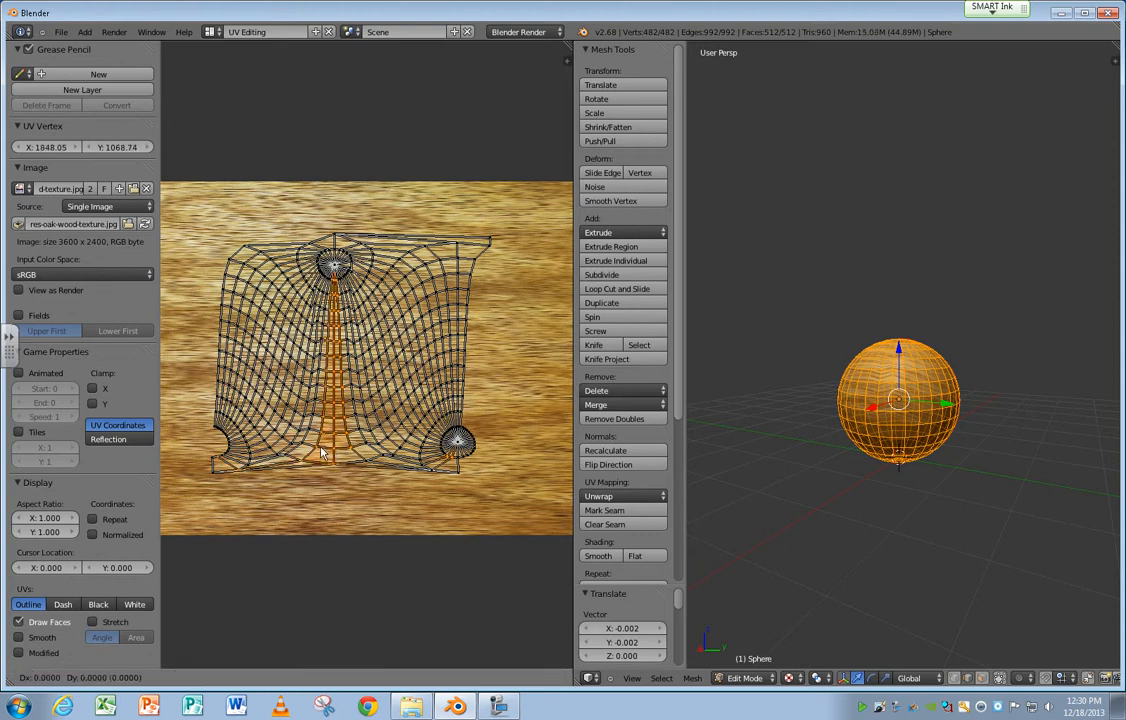
left_click(321, 452)
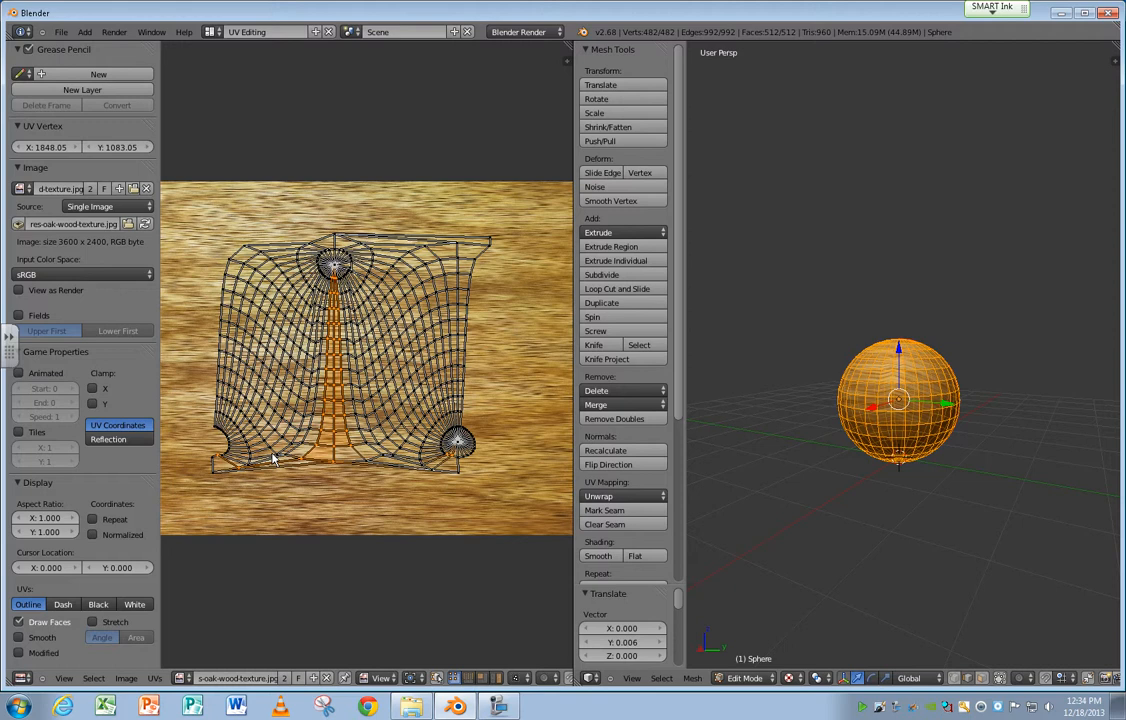
left_click(455, 706)
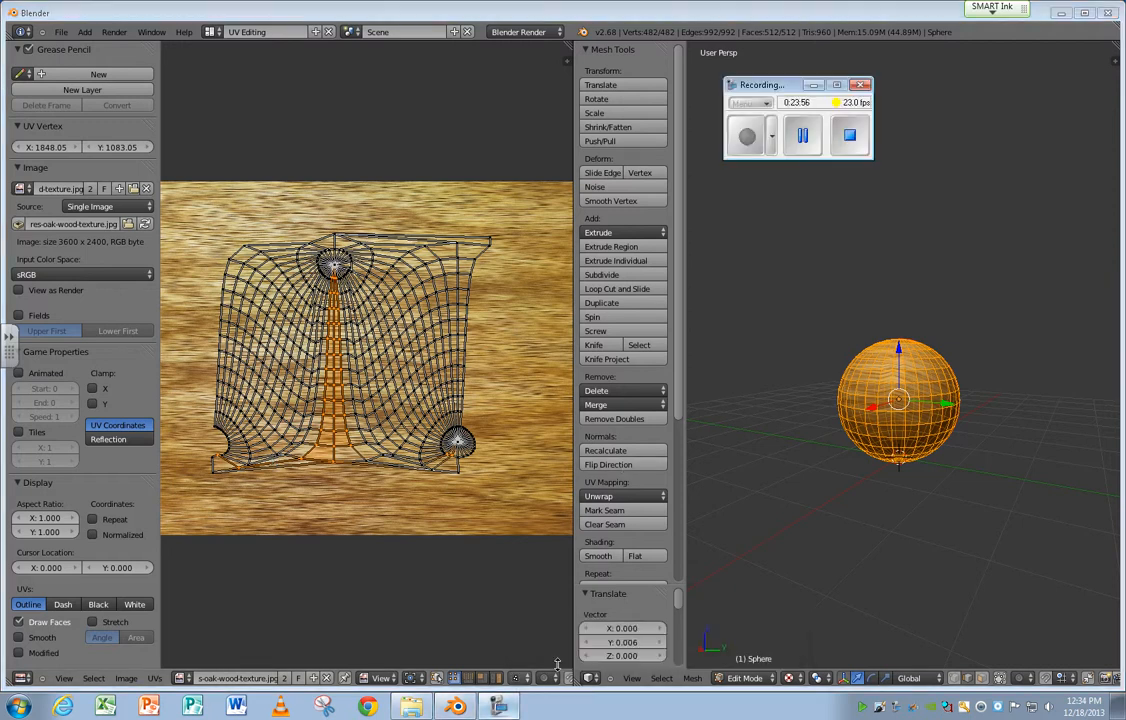